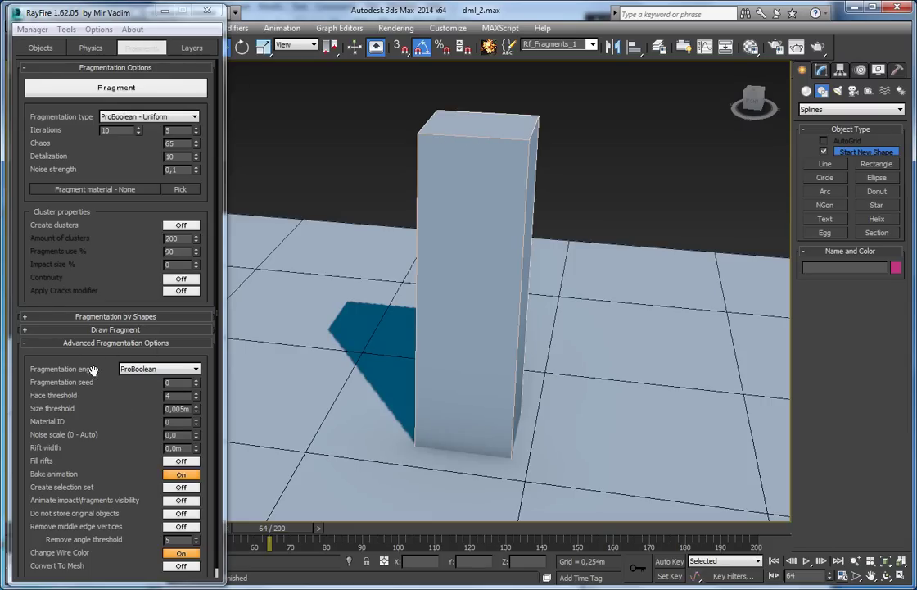
Step: Switch the fragmentation engine to ProCutter and back to ProBoolean
scroll(97, 336, "down", 1)
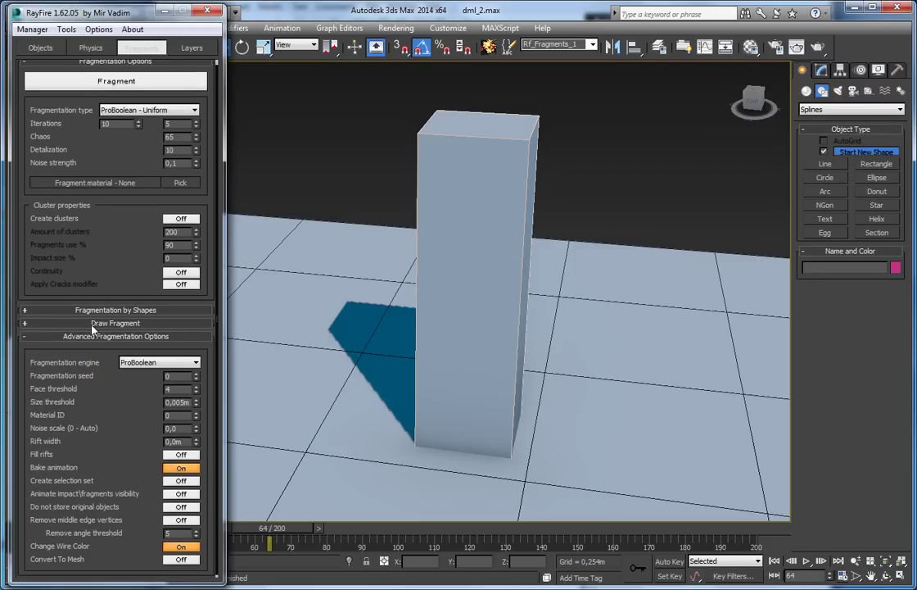
left_click(146, 363)
left_click(145, 365)
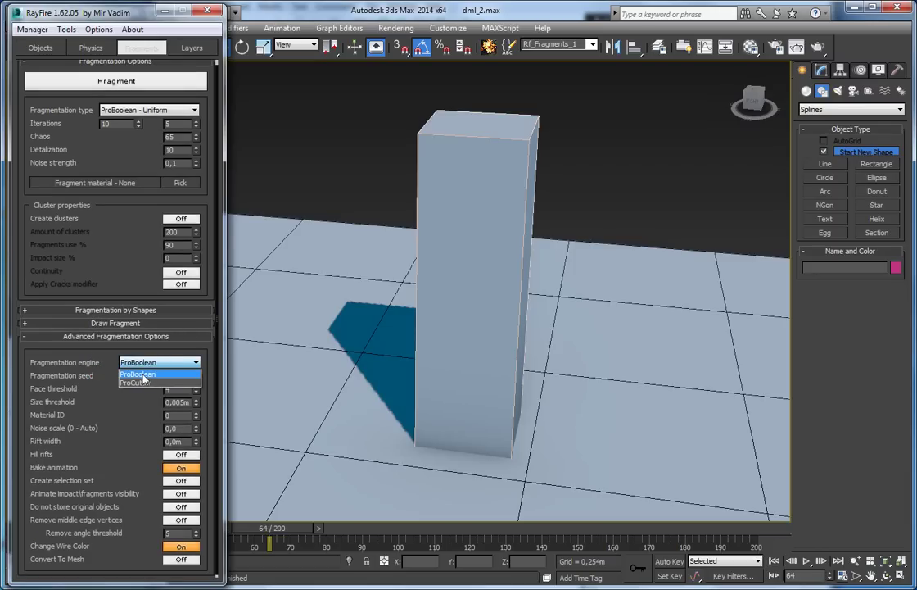
left_click(135, 382)
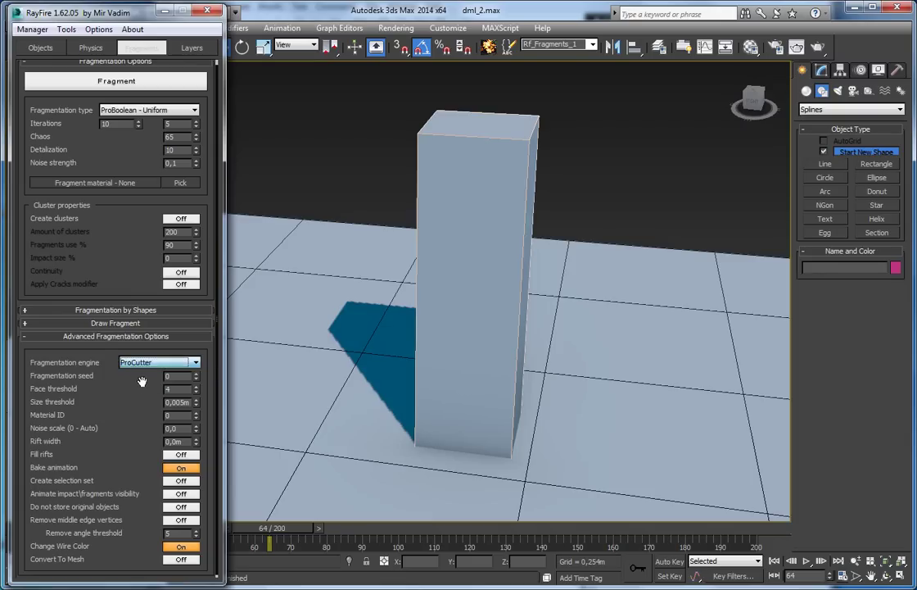
left_click(139, 363)
left_click(139, 374)
scroll(119, 317, "up", 1)
Step: Select the tall box and review the available fragmentation types, keeping ProBoolean - Uniform
left_click(503, 176)
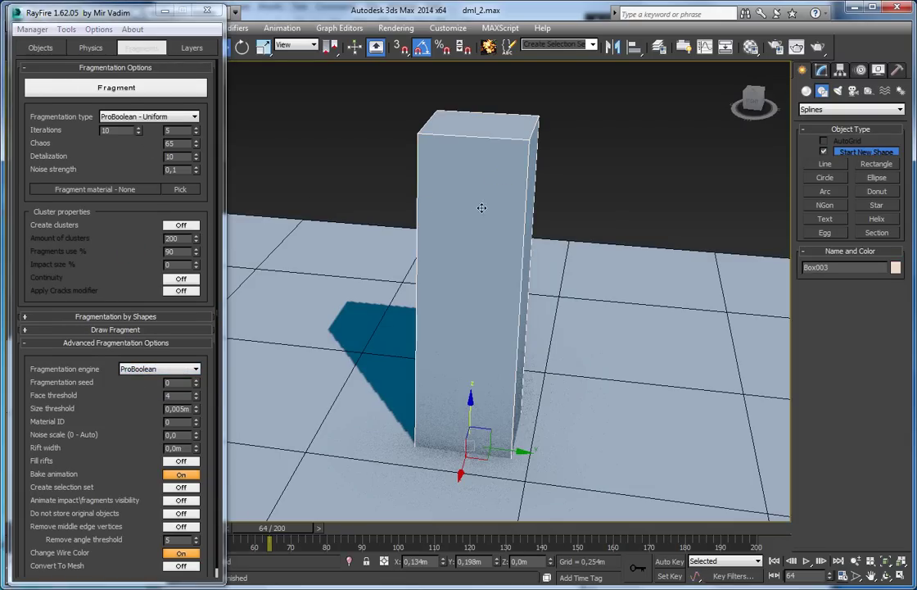
left_click(130, 117)
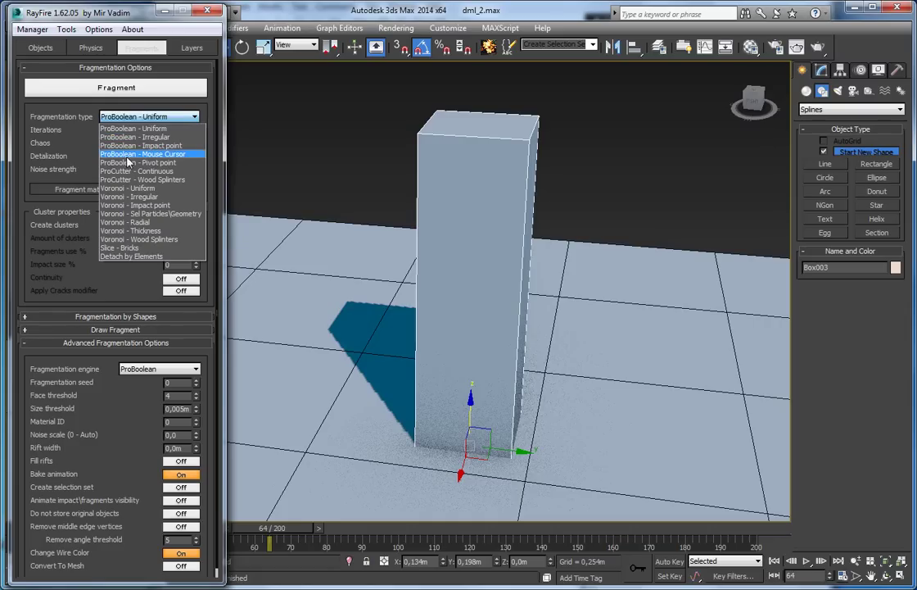
left_click(73, 147)
Step: Set the fragmentation engine to ProCutter and view the Fragmentation by Shapes and Draw Fragment settings
left_click(156, 369)
left_click(136, 395)
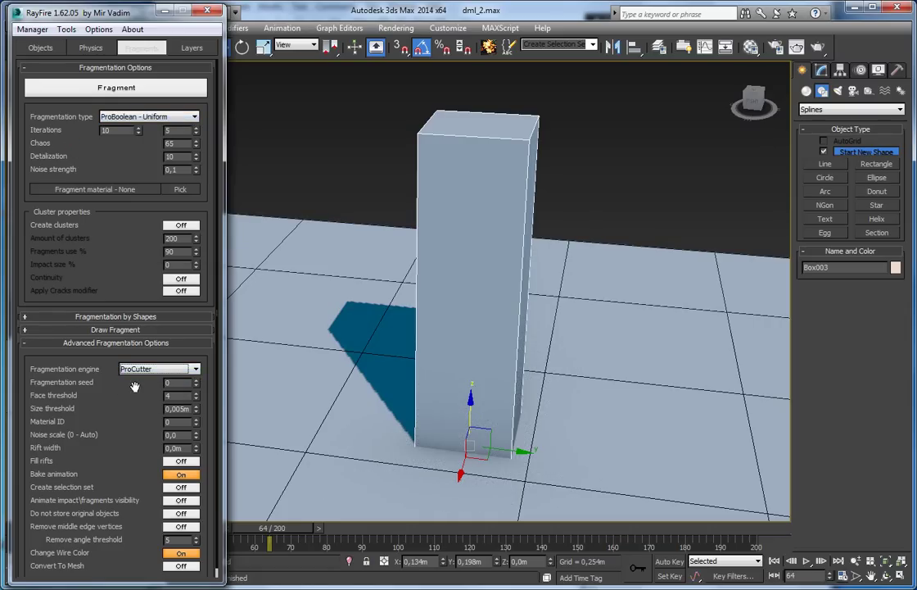
left_click(108, 317)
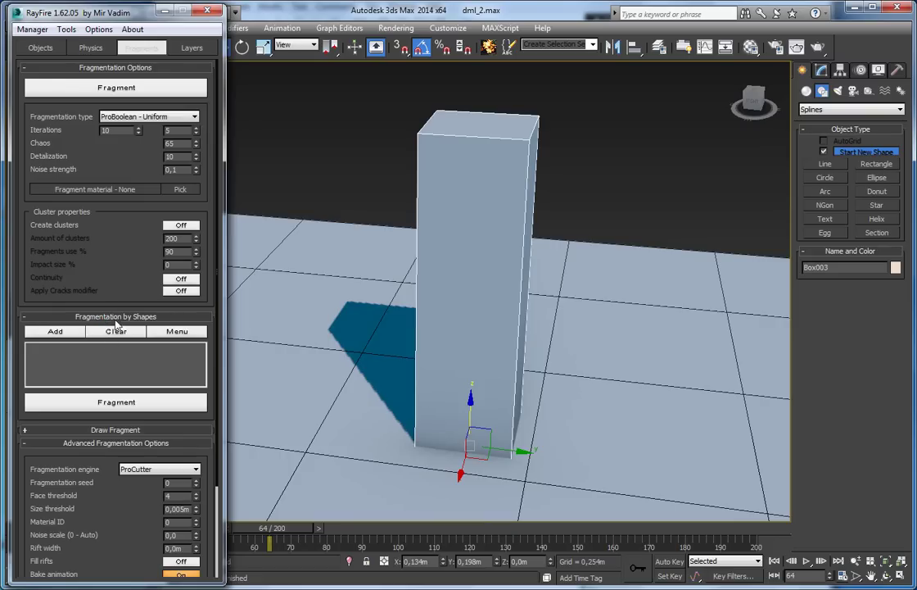
left_click(116, 429)
left_click(117, 428)
left_click(105, 317)
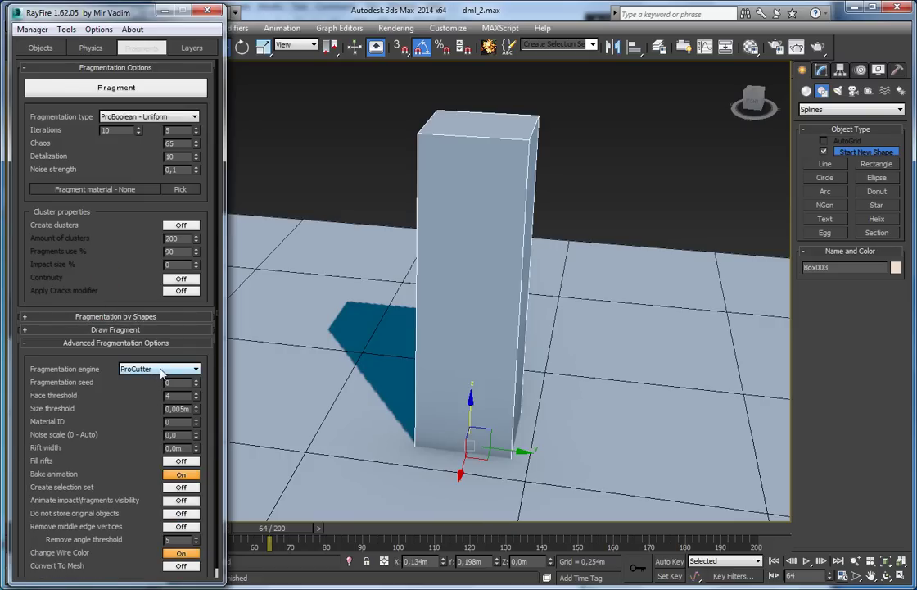
Step: Fragment the selected box with the ProBoolean engine, using the ProBoolean - Uniform type
left_click(157, 370)
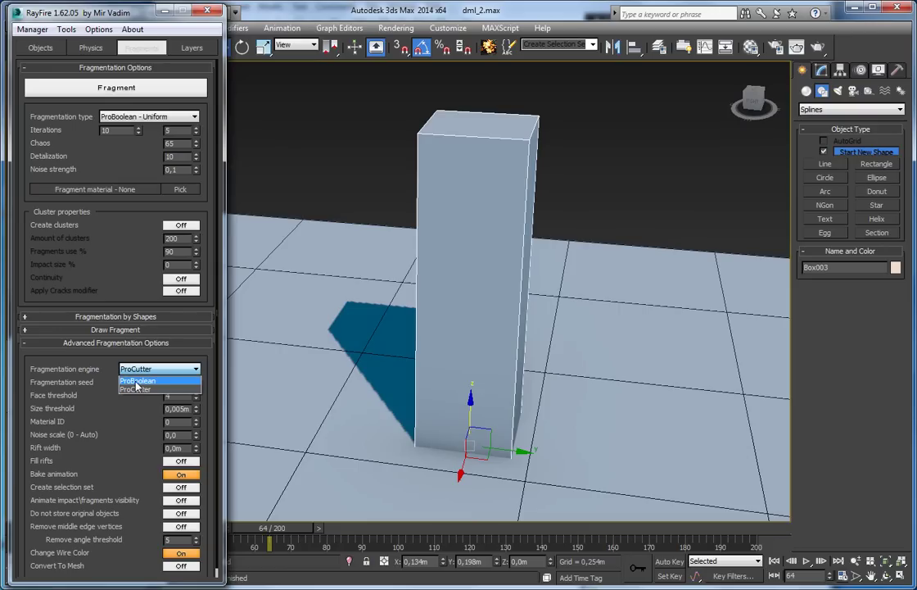
left_click(137, 382)
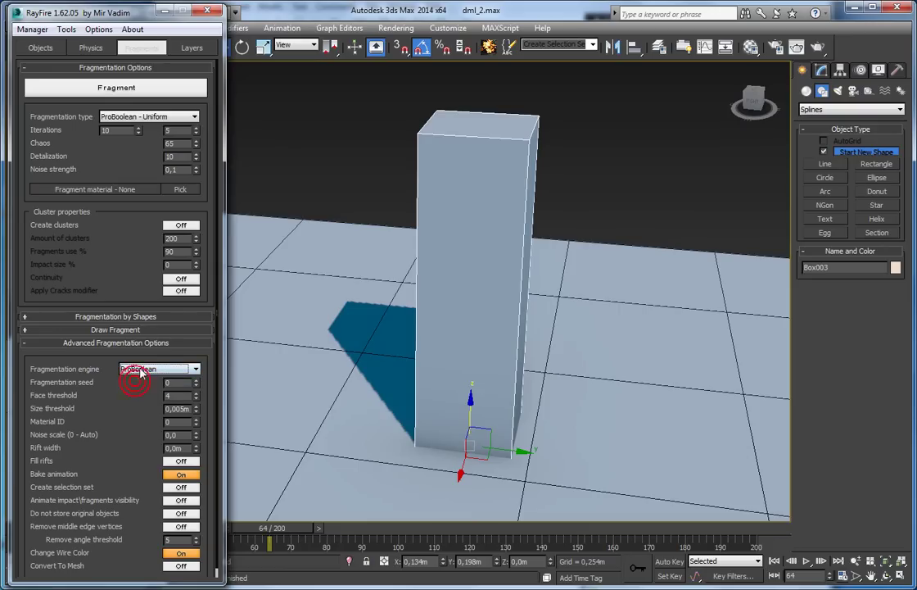
left_click(95, 89)
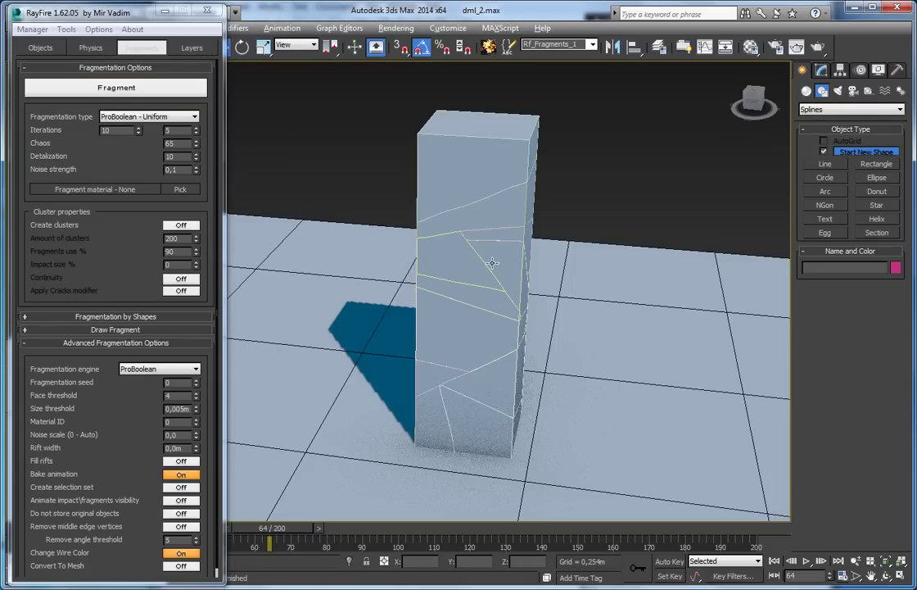
middle_click_drag(492, 262, 473, 247, "alt")
Step: Delete the box's fragments and fragment it again with the ProCutter engine
left_click(33, 30)
left_click(45, 67)
left_click(159, 369)
left_click(138, 390)
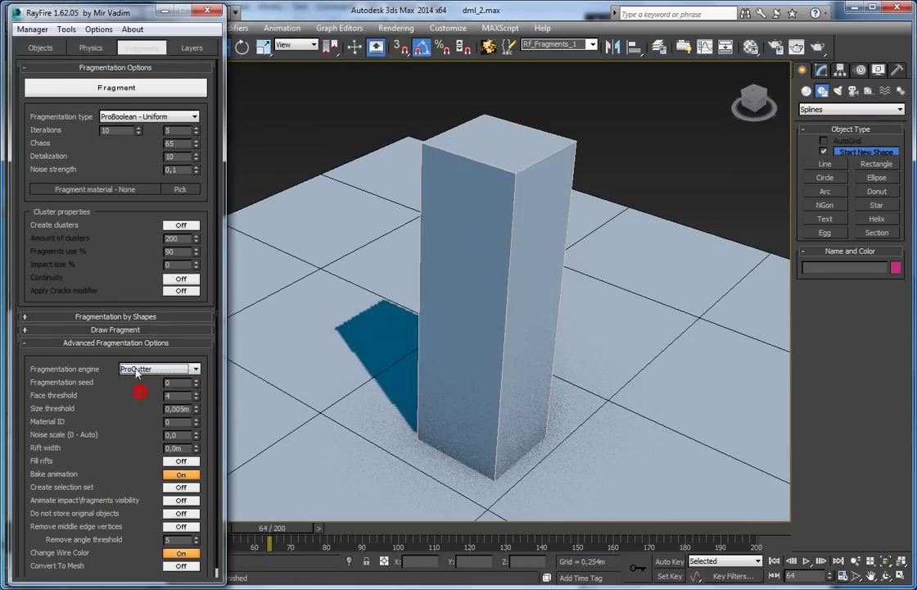
left_click(86, 97)
Step: Examine the cut lines on the fragmented box up close and select the fragment at its front edge
middle_click_drag(614, 390, 696, 366, "alt")
scroll(552, 325, "up", 5)
middle_click_drag(368, 337, 596, 387)
left_click(471, 344)
key("z")
scroll(471, 345, "down", 4)
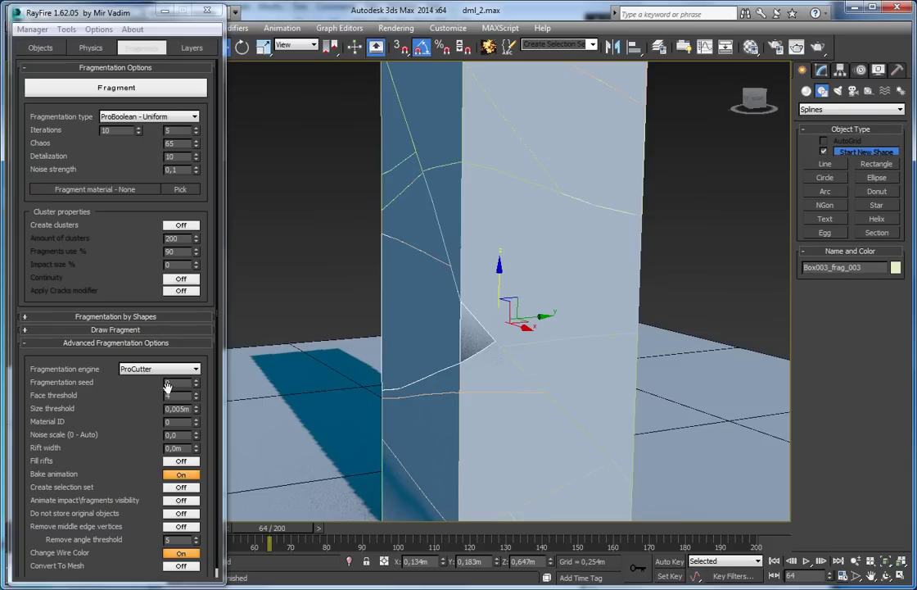
Step: Set the fragmentation engine to ProBoolean and delete the current fragments to restore the whole box
left_click(158, 369)
left_click(143, 381)
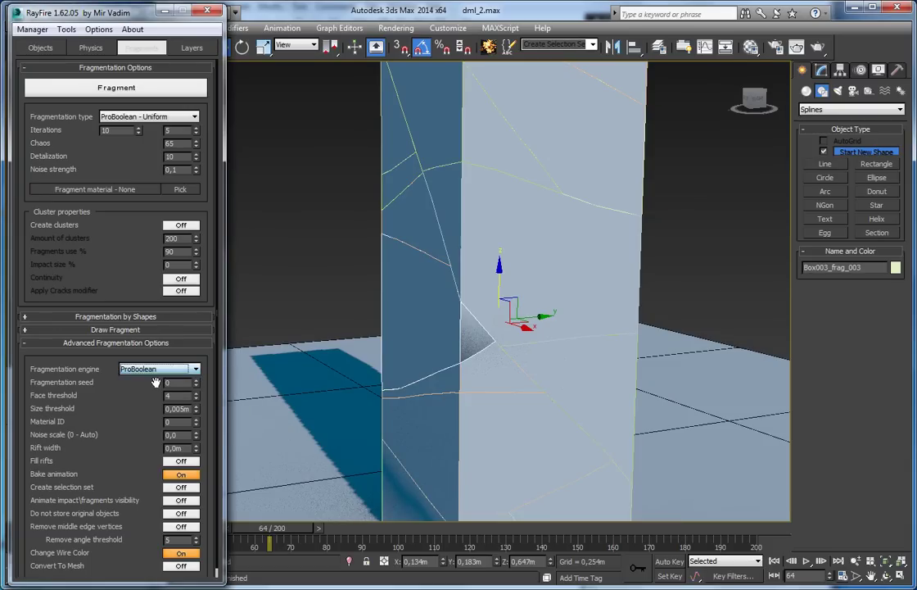
left_click(142, 372)
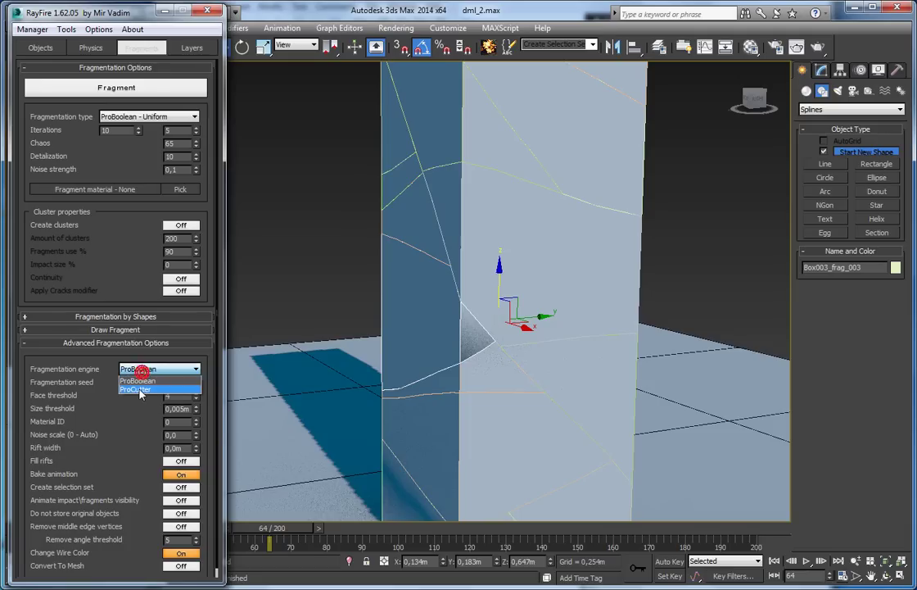
left_click(133, 411)
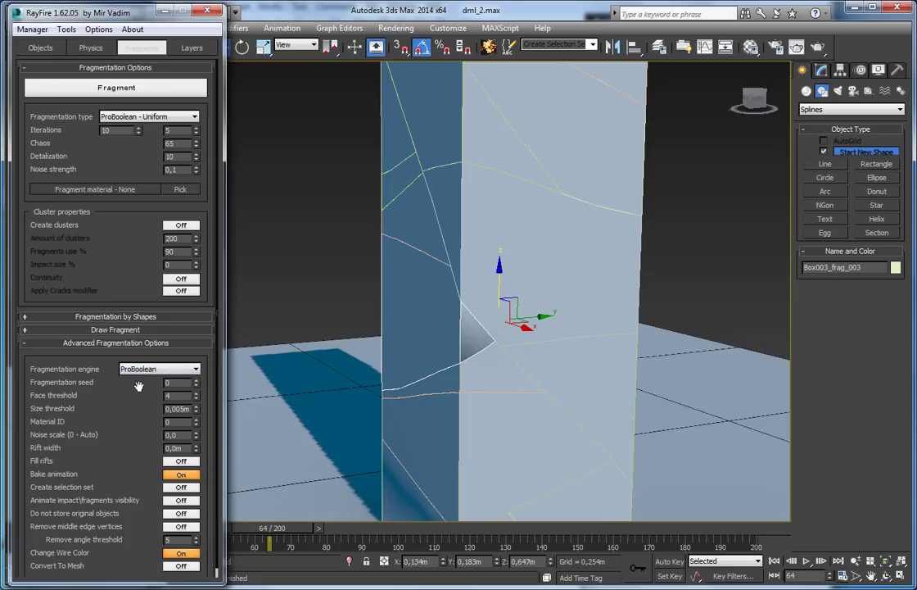
left_click(139, 370)
left_click(133, 411)
scroll(133, 416, "down", 2)
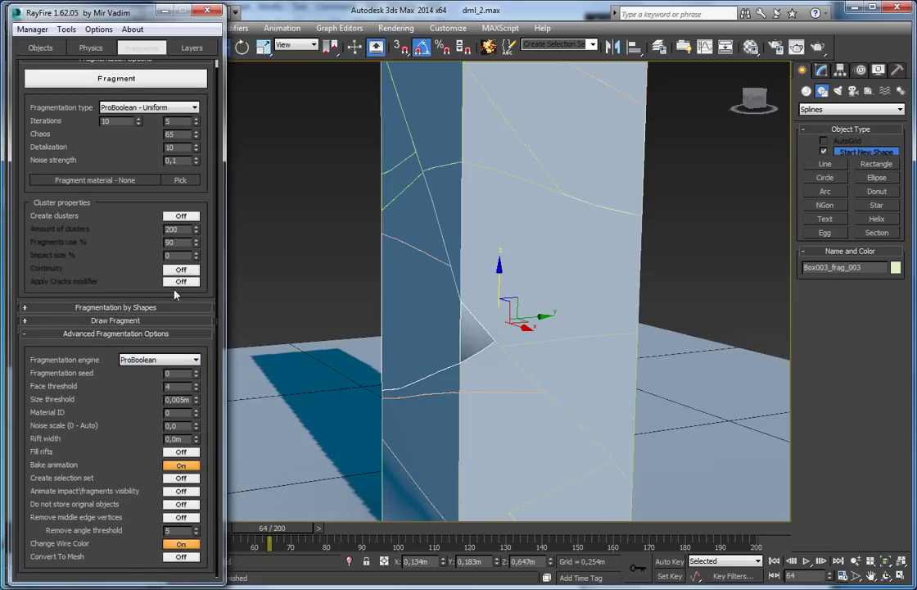
left_click(33, 29)
left_click(37, 58)
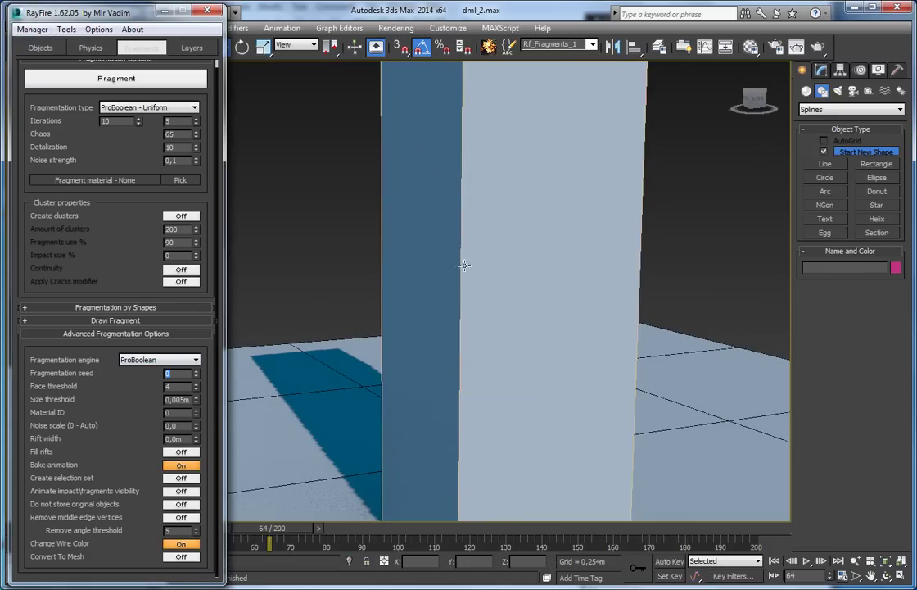
Step: Fragment the box using the Voronoi - Uniform type with 10 iterations, and select its uppermost fragment
scroll(413, 232, "up", 5)
scroll(418, 318, "down", 5)
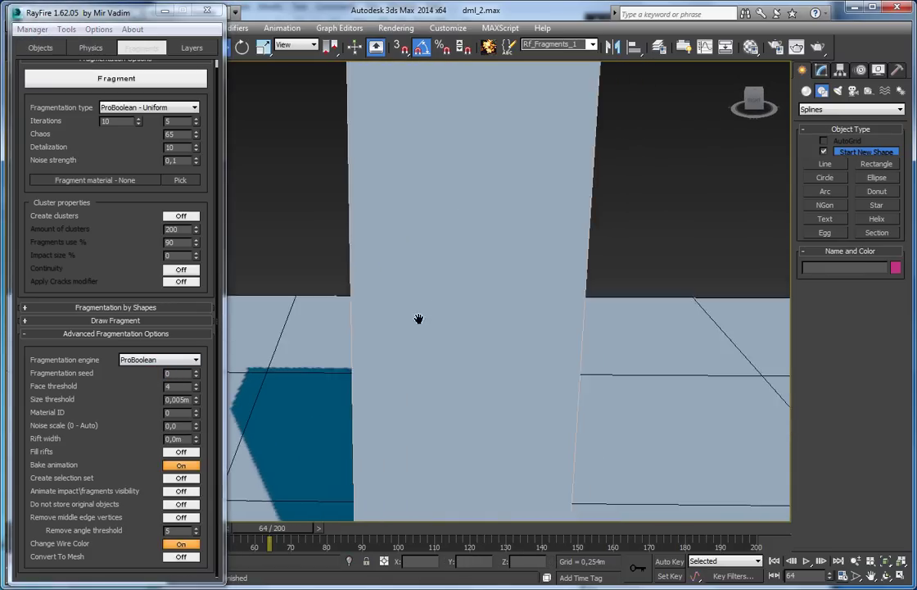
middle_click_drag(397, 367, 442, 273, "alt")
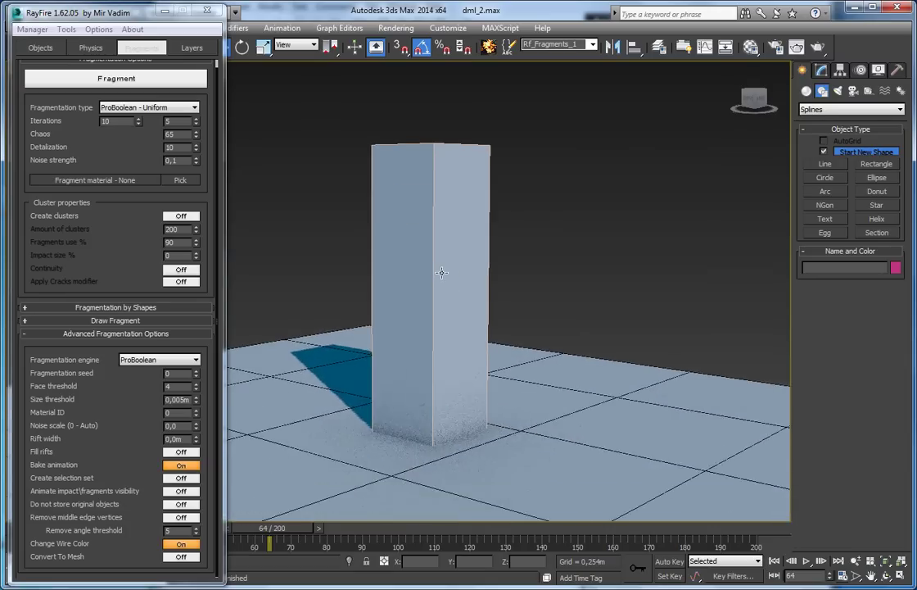
scroll(442, 273, "up", 3)
left_click(139, 107)
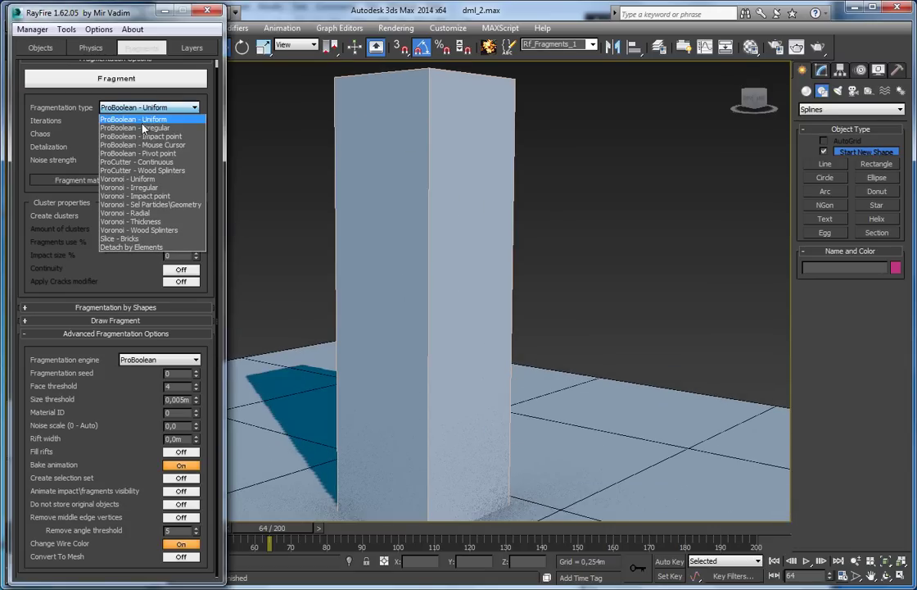
left_click(141, 179)
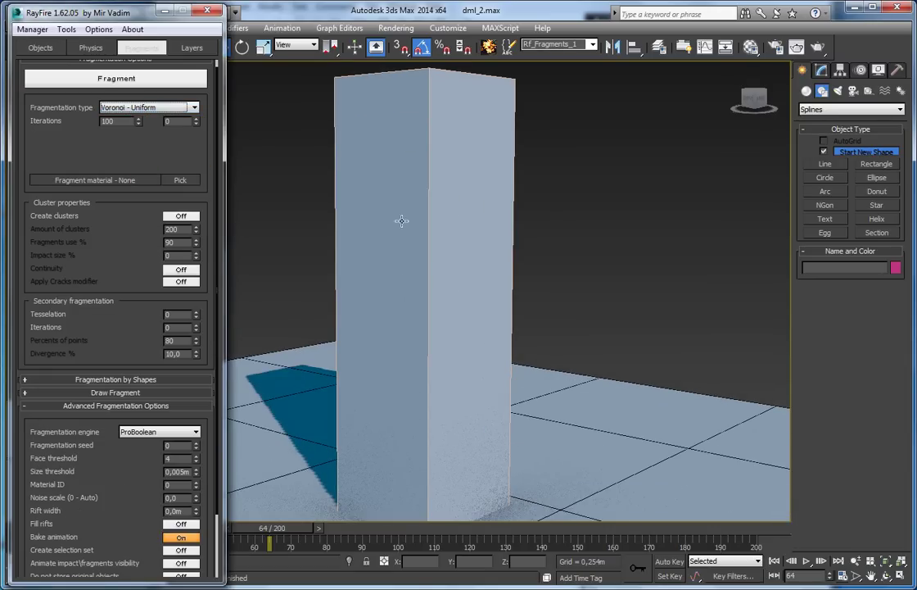
key("BackSpace")
key("BackSpace")
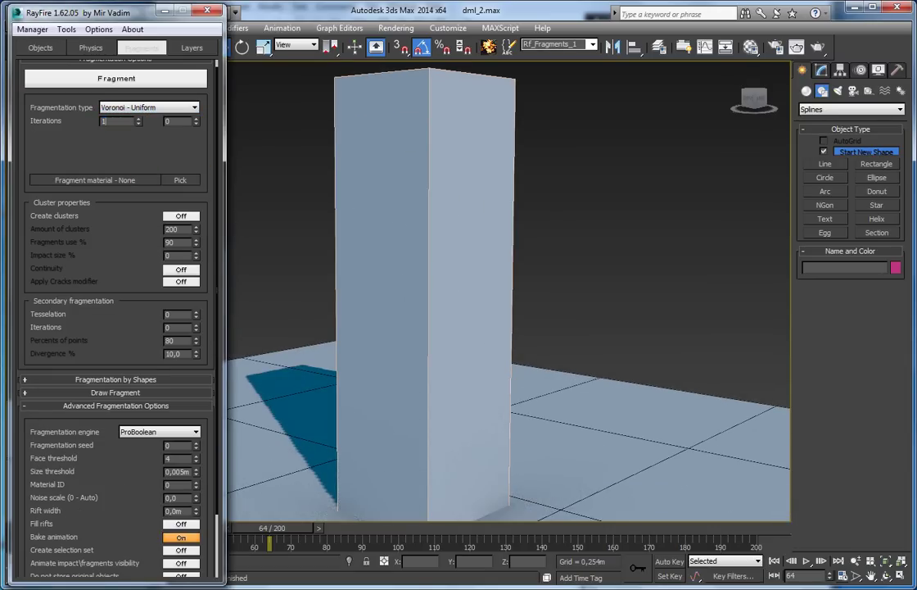
left_click(105, 79)
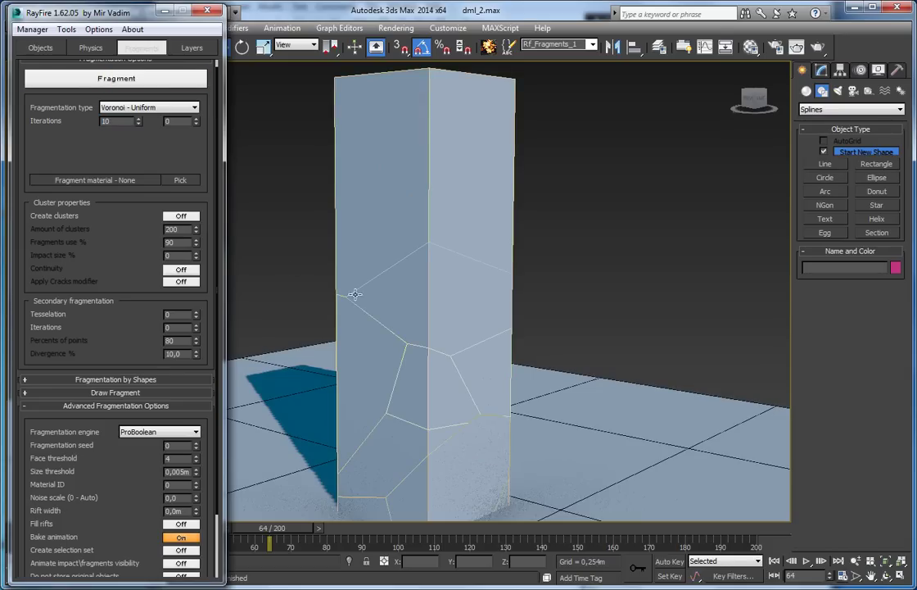
middle_click_drag(338, 286, 350, 325, "alt")
left_click(363, 180)
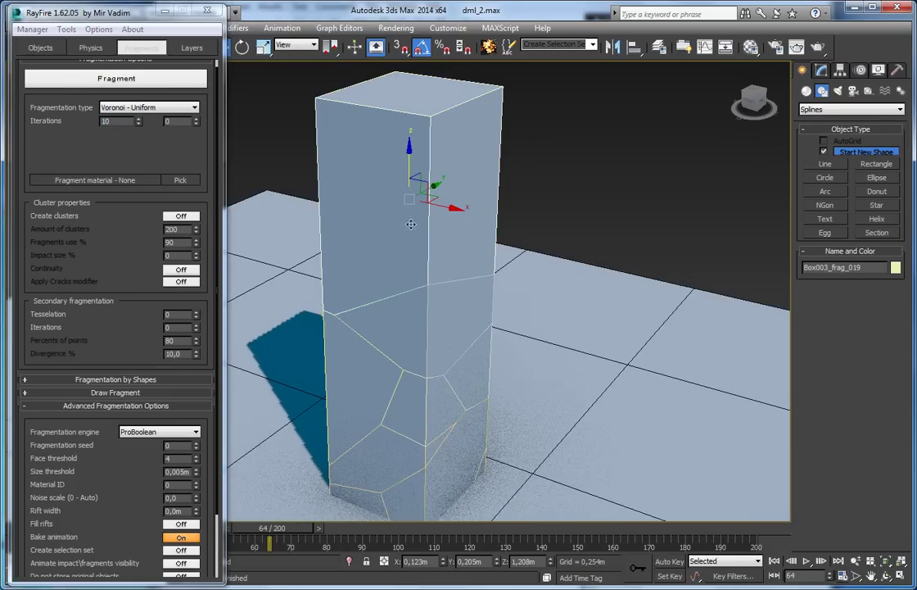
Step: Delete the Voronoi fragments and fragment the box again with the same settings
left_click(33, 29)
left_click(34, 54)
left_click(88, 81)
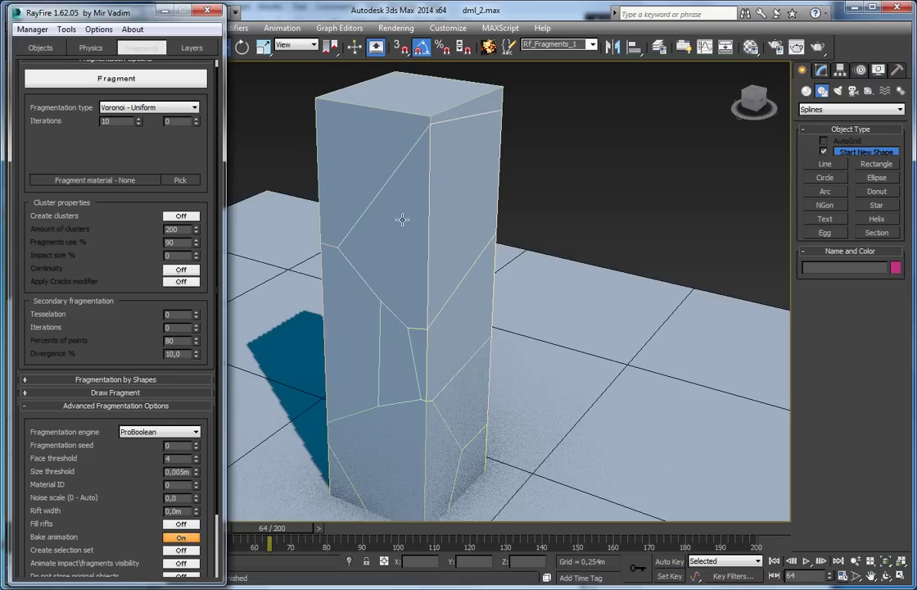
Step: Replace the current fragments with a new Voronoi fragmentation of the box using a fragmentation seed of 100
left_click(33, 29)
left_click(35, 54)
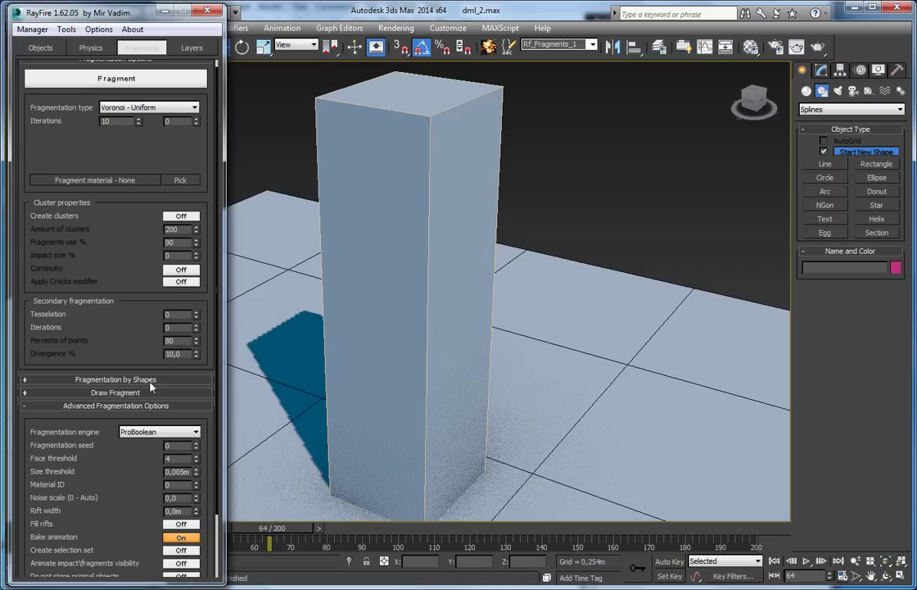
left_click(196, 443)
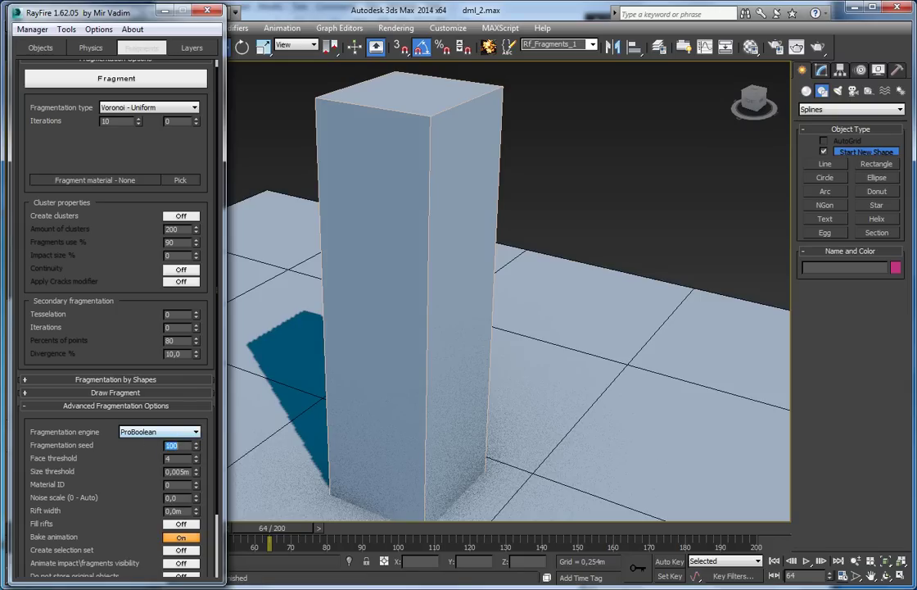
left_click(59, 79)
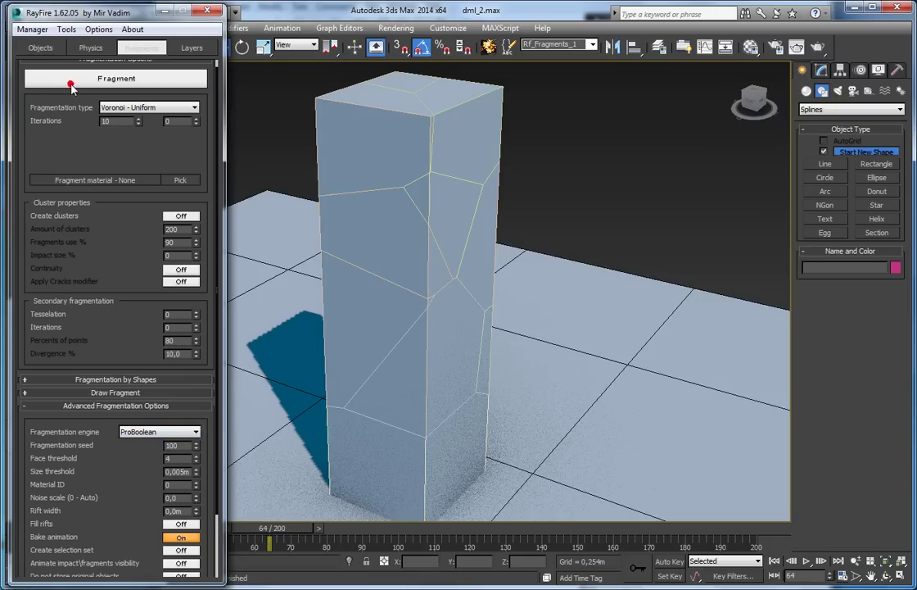
Step: Try moving the bottom fragment out of the box and undo the move
middle_click_drag(412, 418, 401, 361)
left_click(399, 399)
left_click_drag(423, 421, 516, 454)
key("ctrl+z")
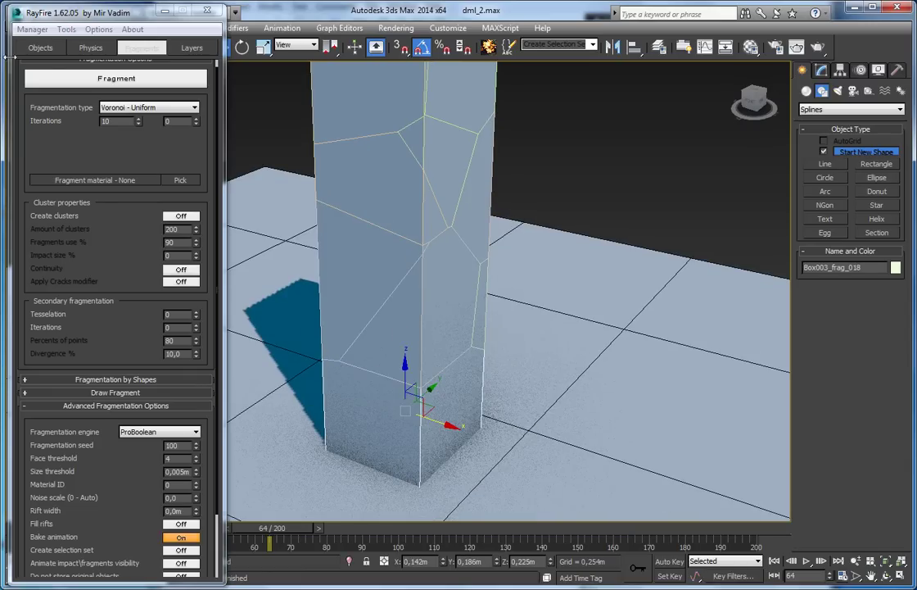
Step: Delete the fragments and repeat the Voronoi fragmentation with the unchanged seed of 100
left_click(33, 29)
left_click(35, 60)
left_click(52, 75)
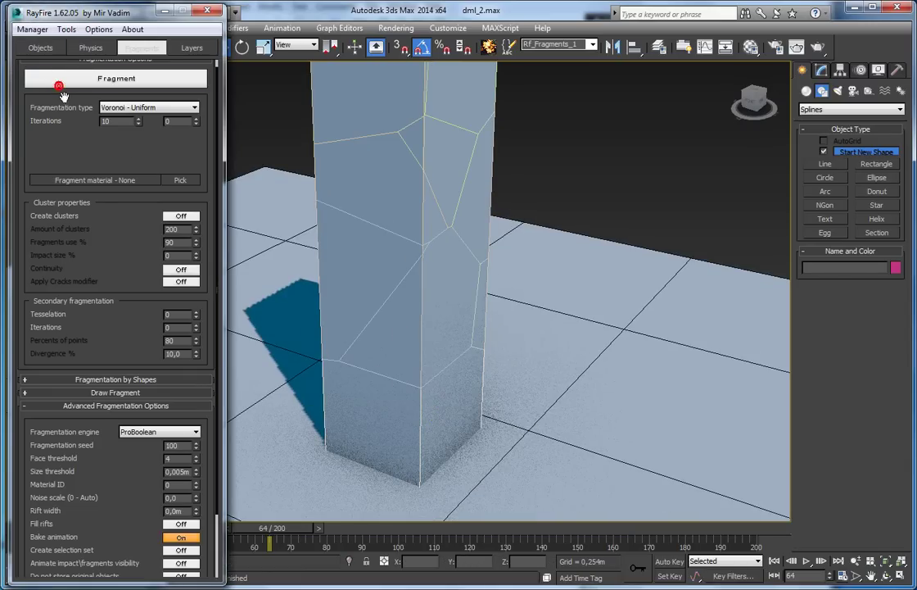
Step: Pull the bottom fragment about 0.3 m out along the X axis and undo the move
left_click(332, 348)
left_click_drag(444, 428, 519, 461)
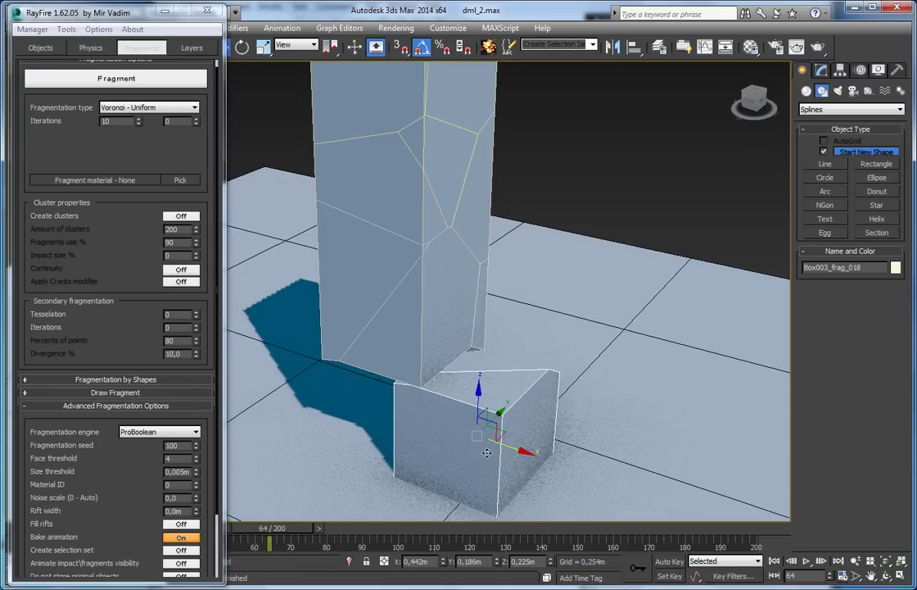
key("ctrl+z")
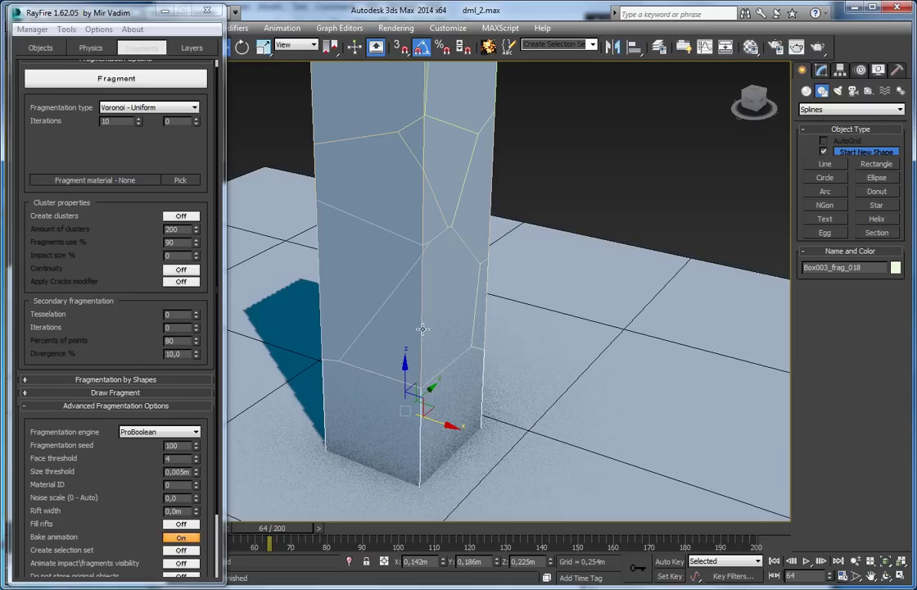
Step: Delete the current fragments and select the restored tall box
left_click(32, 29)
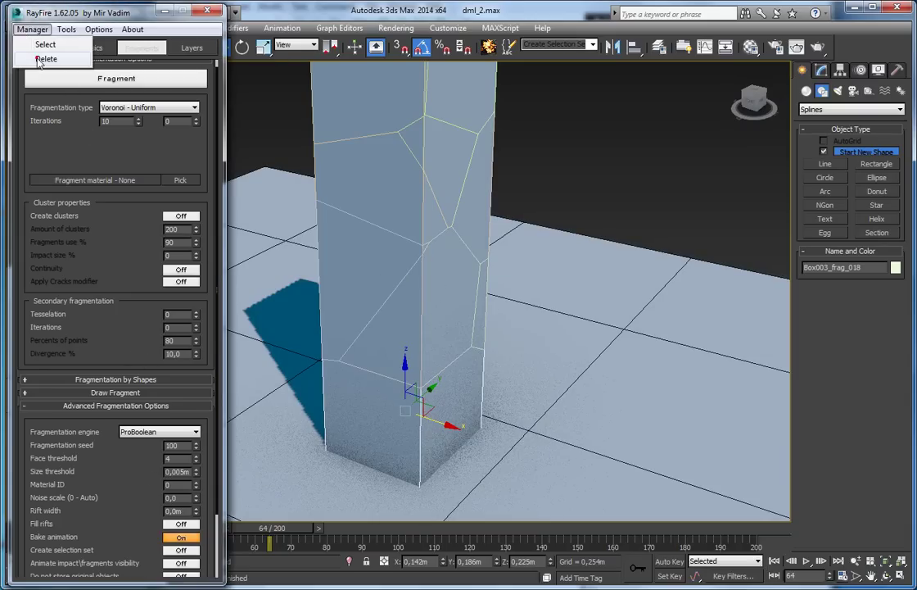
left_click(37, 52)
double_click(182, 446)
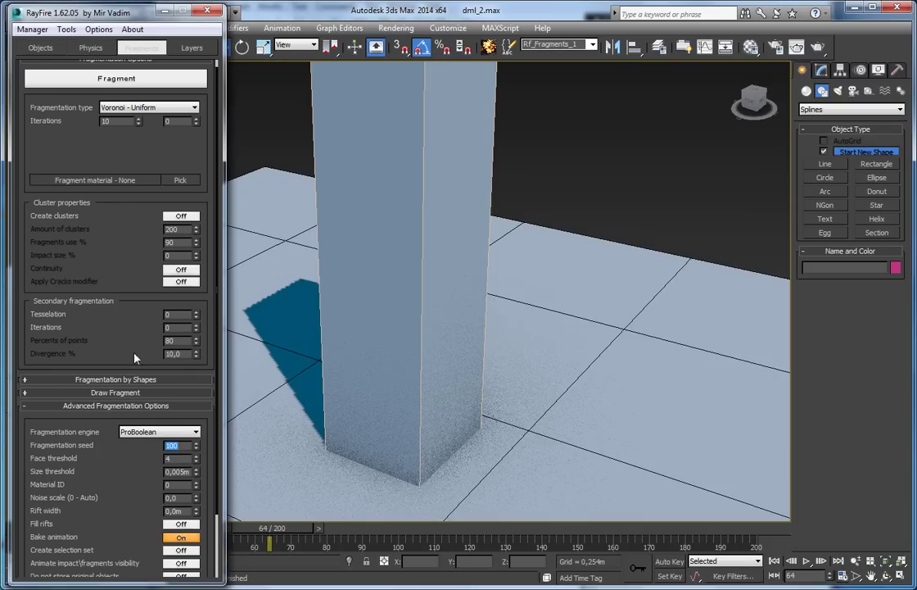
scroll(99, 413, "down", 1)
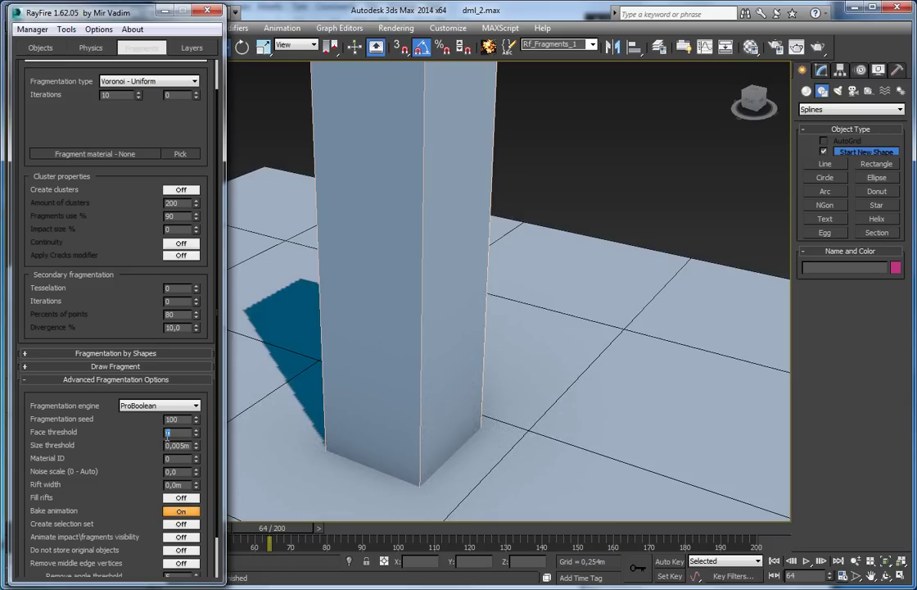
left_click(368, 303)
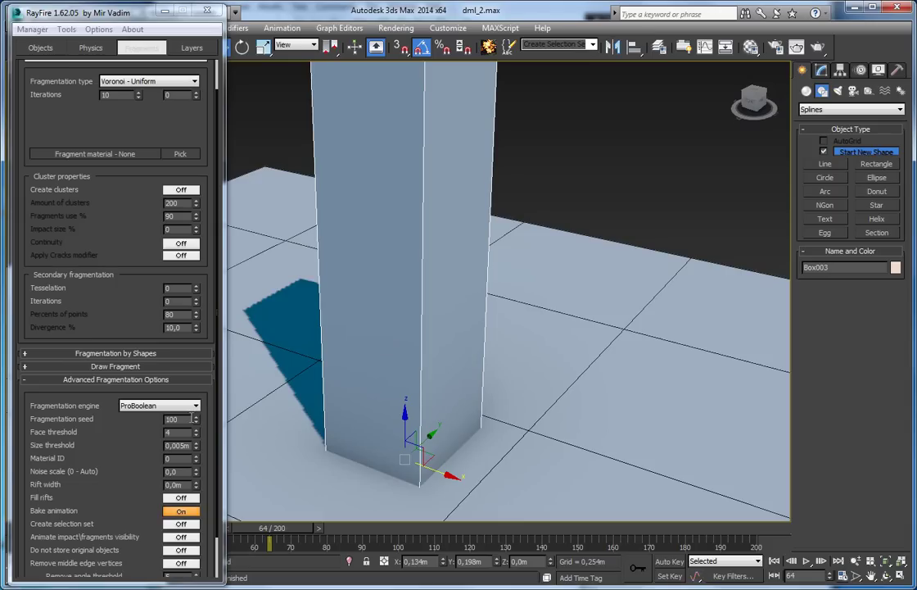
double_click(174, 432)
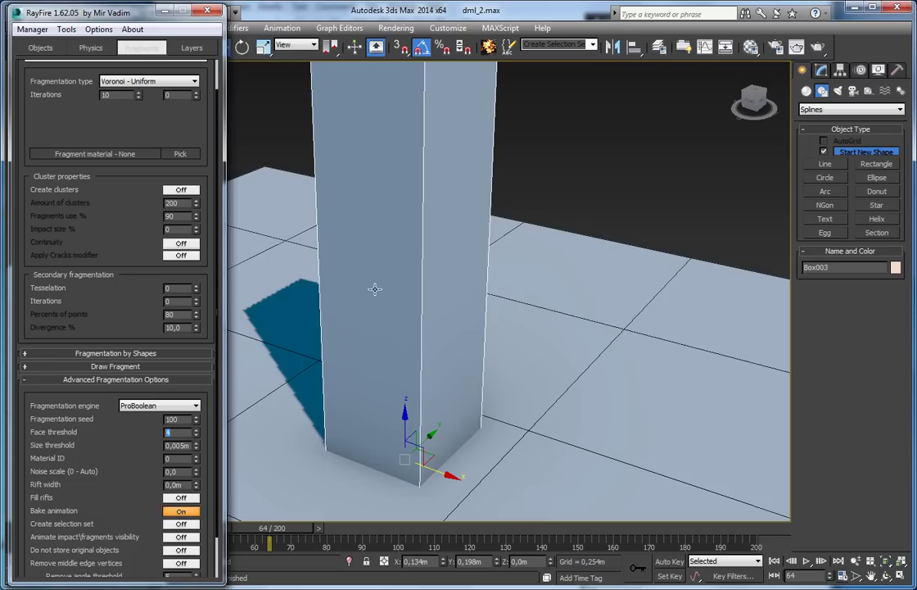
scroll(400, 286, "down", 3)
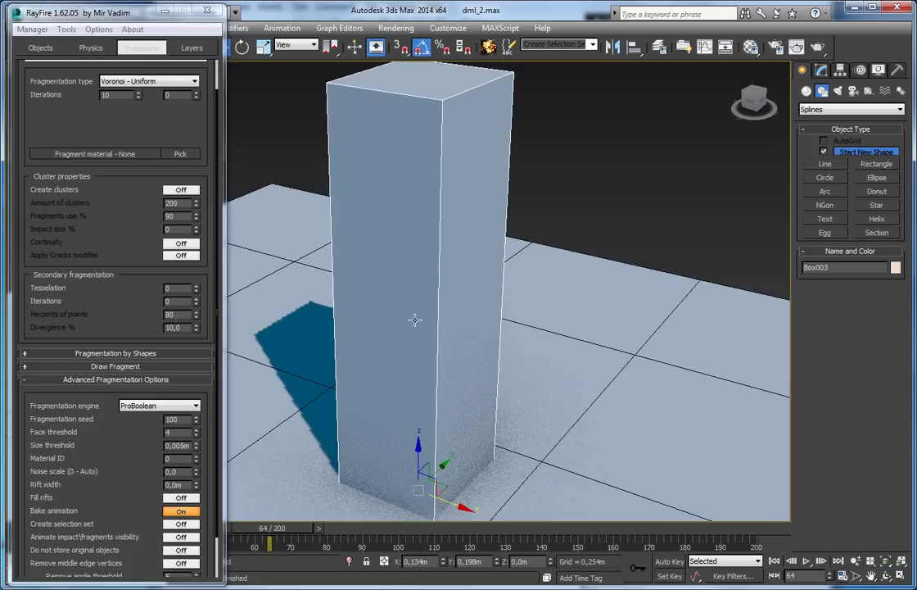
double_click(178, 432)
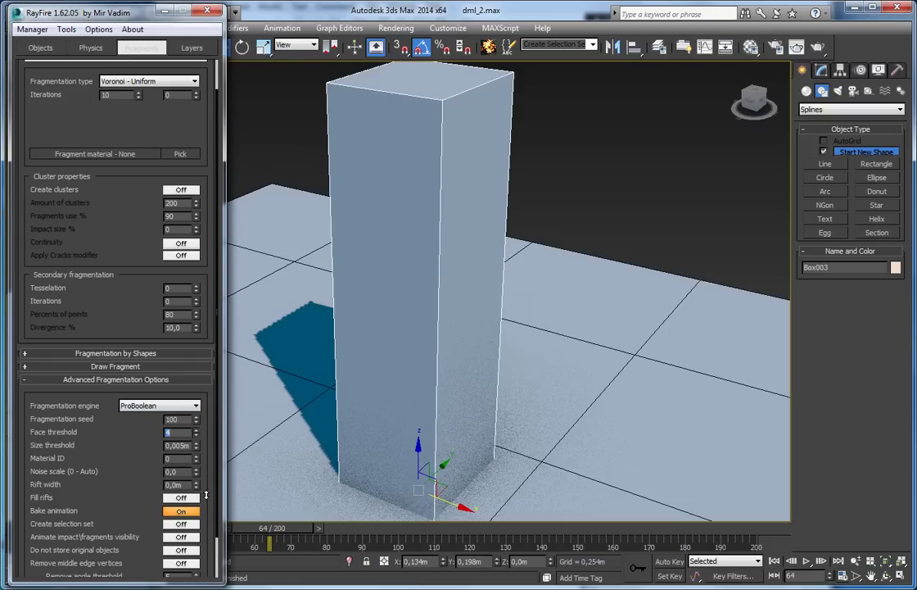
Step: Raise the face threshold to 22 and fragment the tall box again
double_click(177, 433)
left_click(196, 430)
left_click(197, 430)
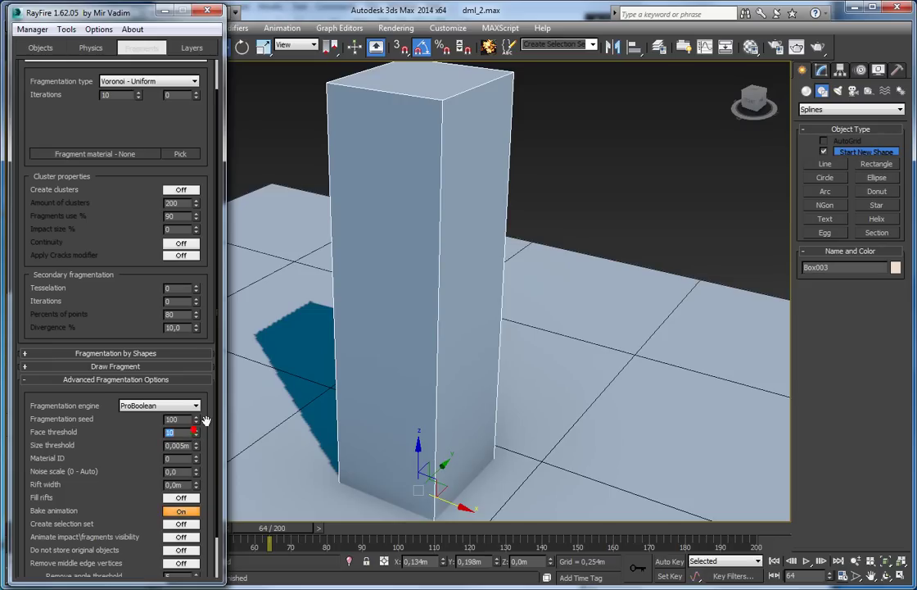
left_click_drag(196, 433, 198, 420)
scroll(105, 134, "up", 2)
left_click(93, 85)
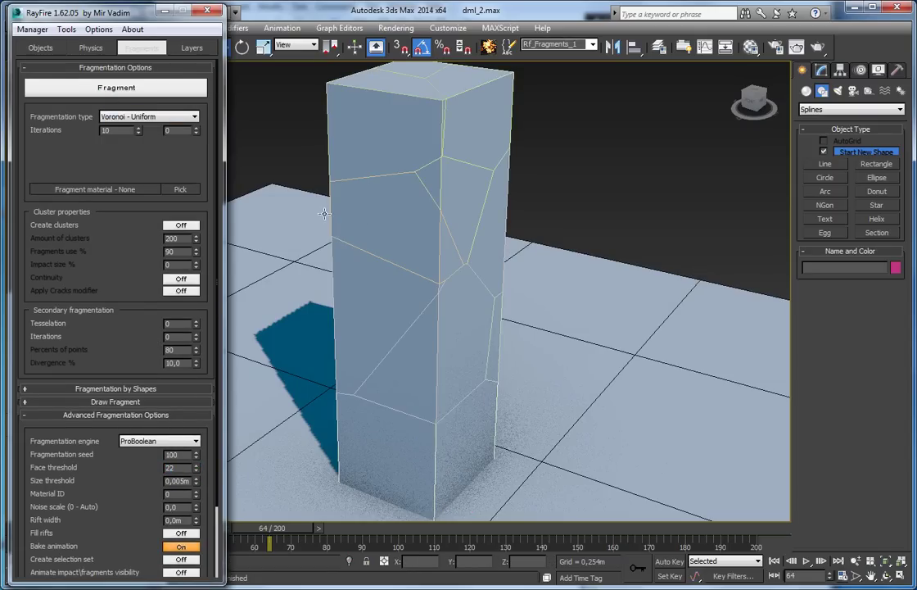
Step: Delete the new fragments and reset the face threshold to 4
left_click(358, 219)
left_click(18, 28)
left_click(30, 59)
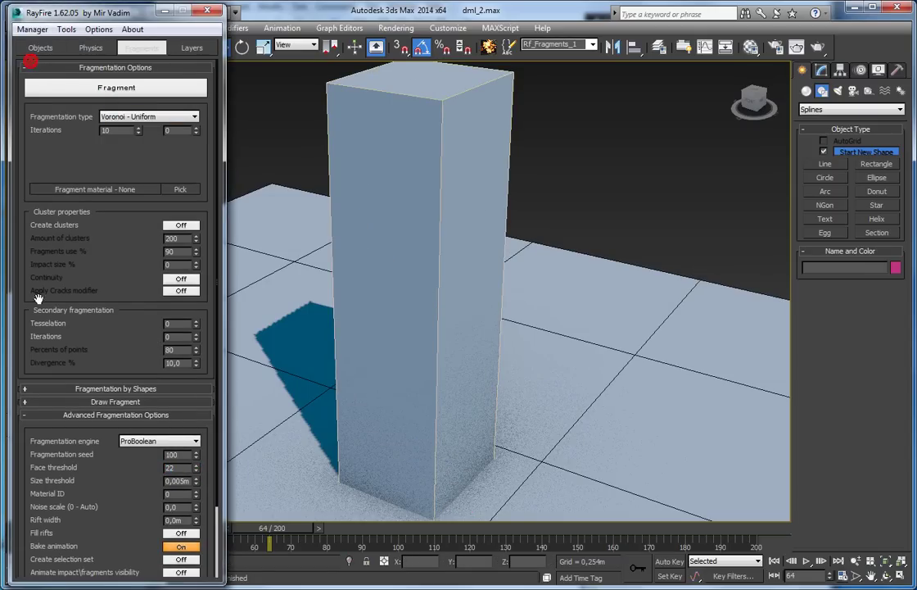
left_click(195, 471)
scroll(119, 448, "down", 1)
scroll(116, 446, "down", 1)
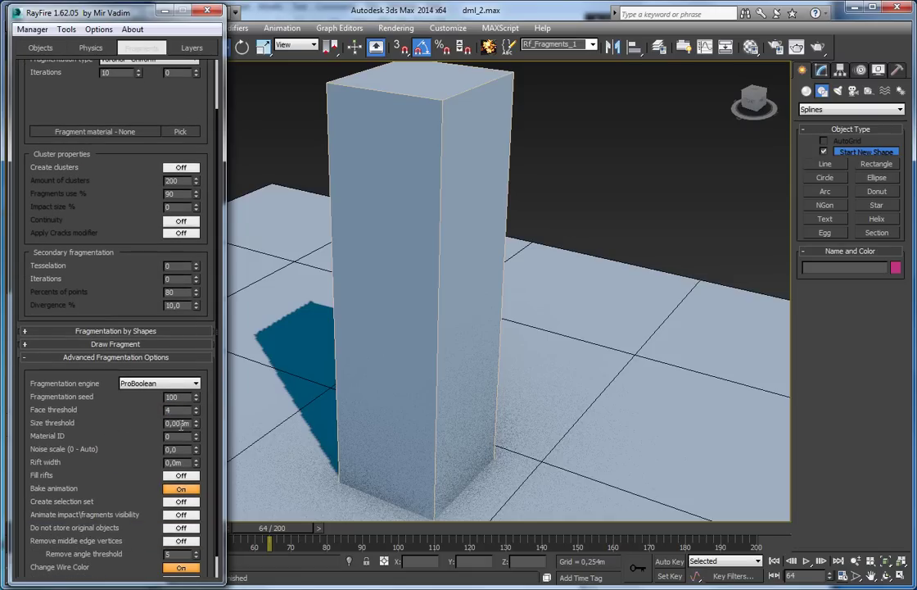
Step: Switch the display unit scale to Generic Units and check the size threshold value
left_click(448, 28)
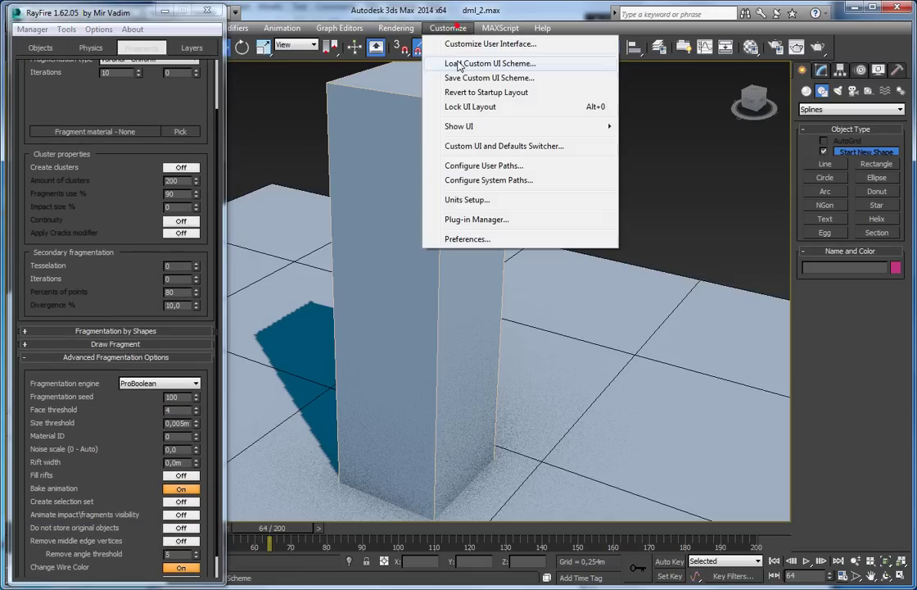
left_click(464, 201)
left_click(401, 361)
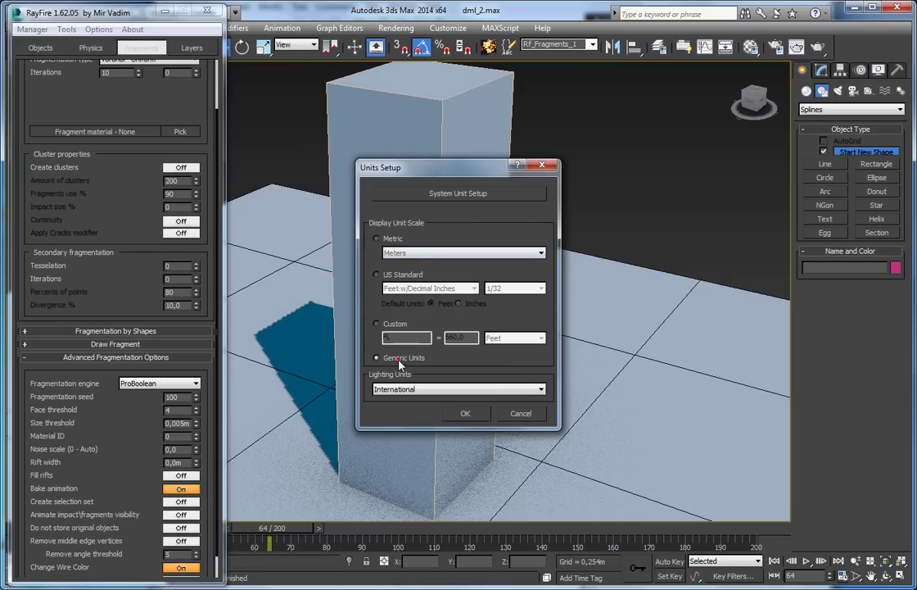
left_click(459, 413)
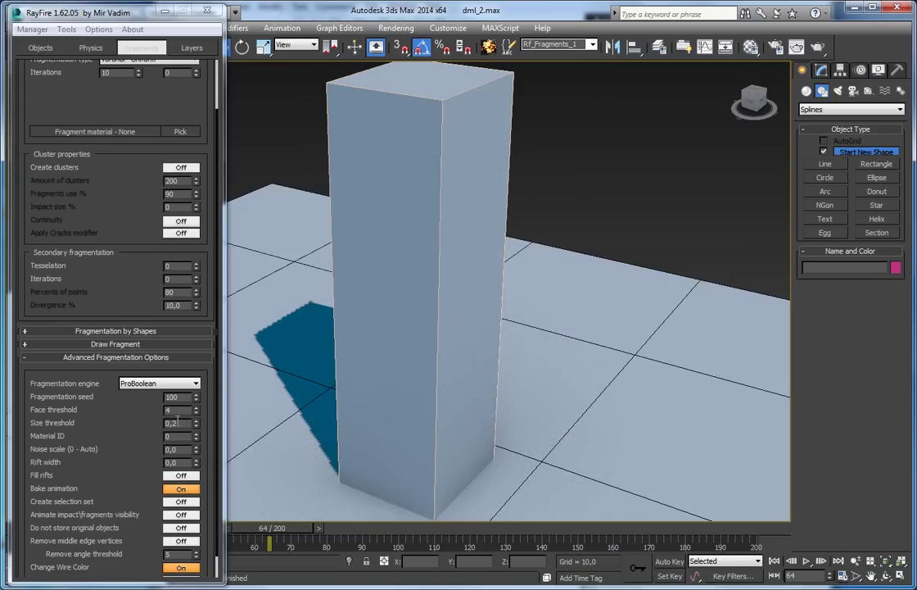
double_click(180, 424)
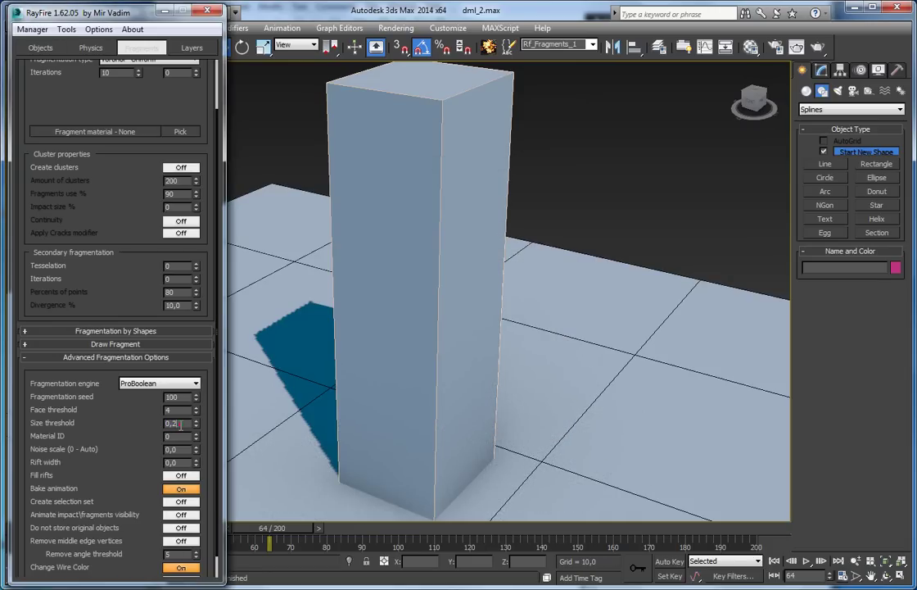
left_click(381, 270)
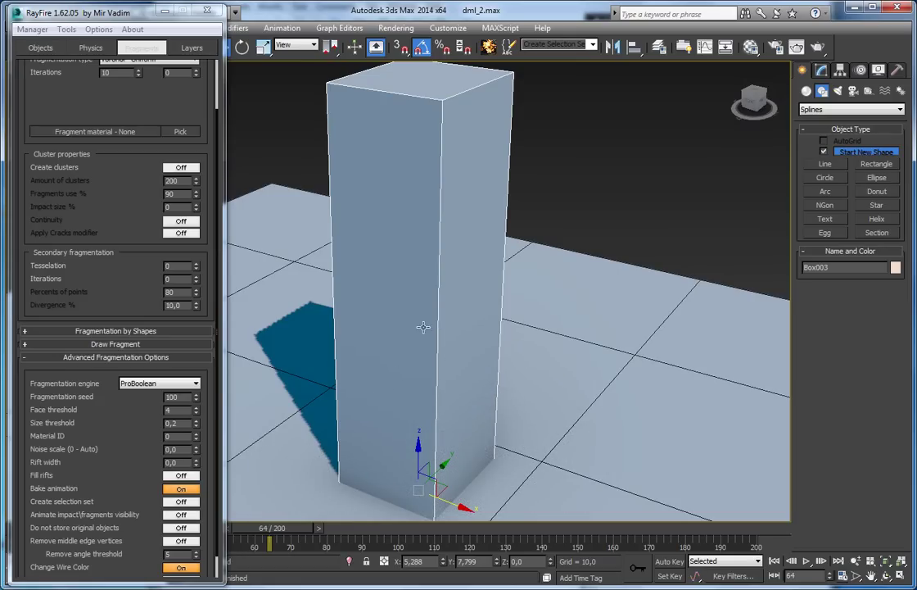
left_click(182, 423)
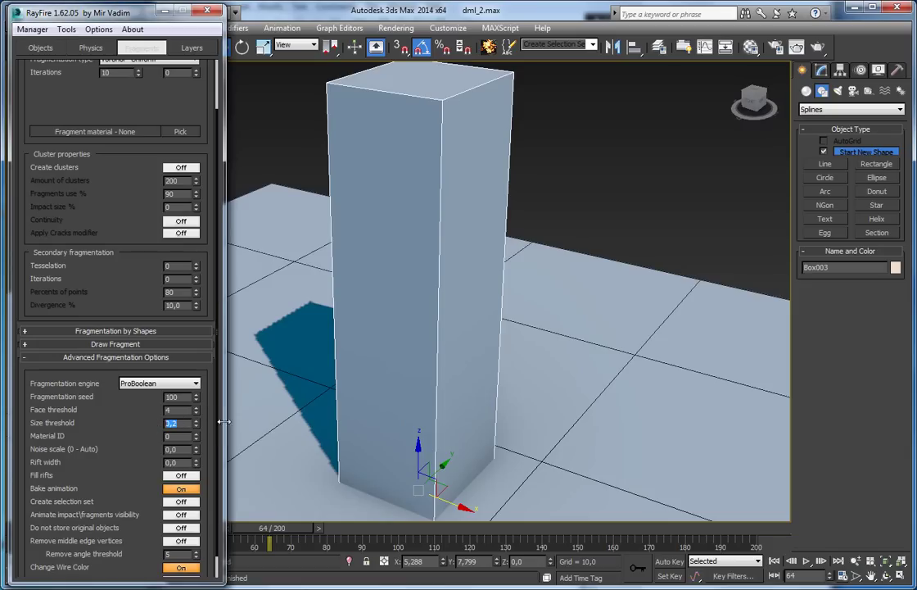
Step: Create a small standard box about 1.2 × 1.3 × 3.6 units beside the tall box and raise it to about Z 17.2
left_click(807, 91)
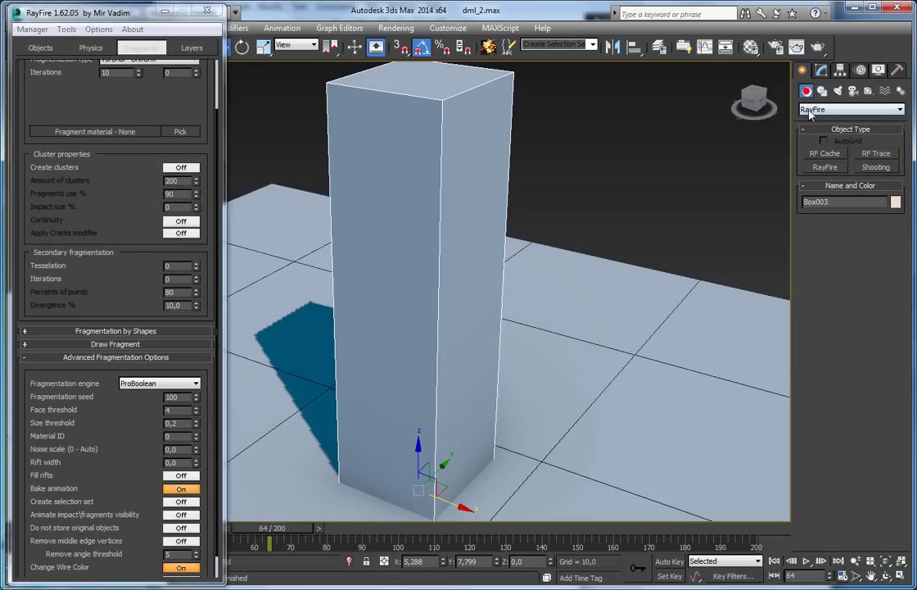
left_click(851, 109)
left_click(829, 116)
left_click(825, 153)
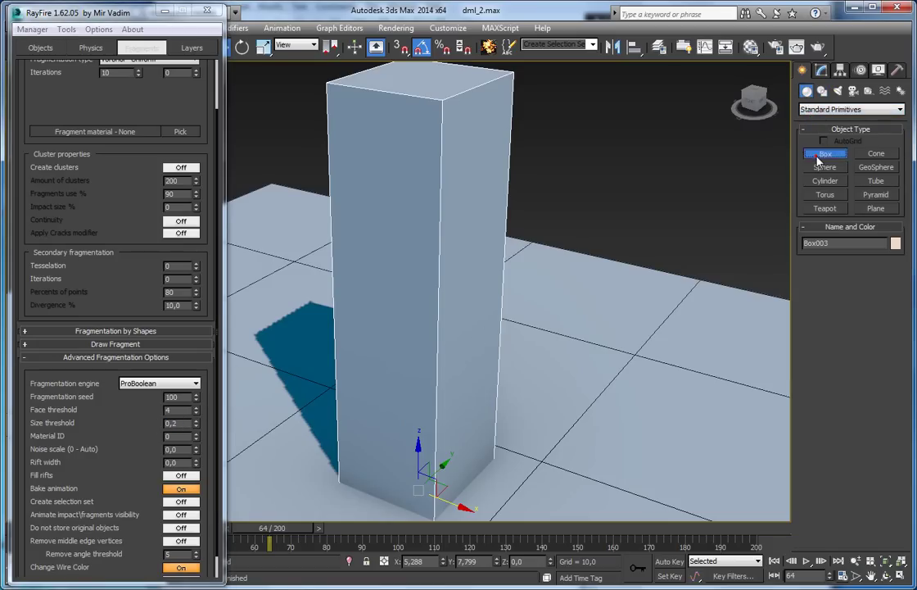
left_click_drag(568, 469, 575, 479)
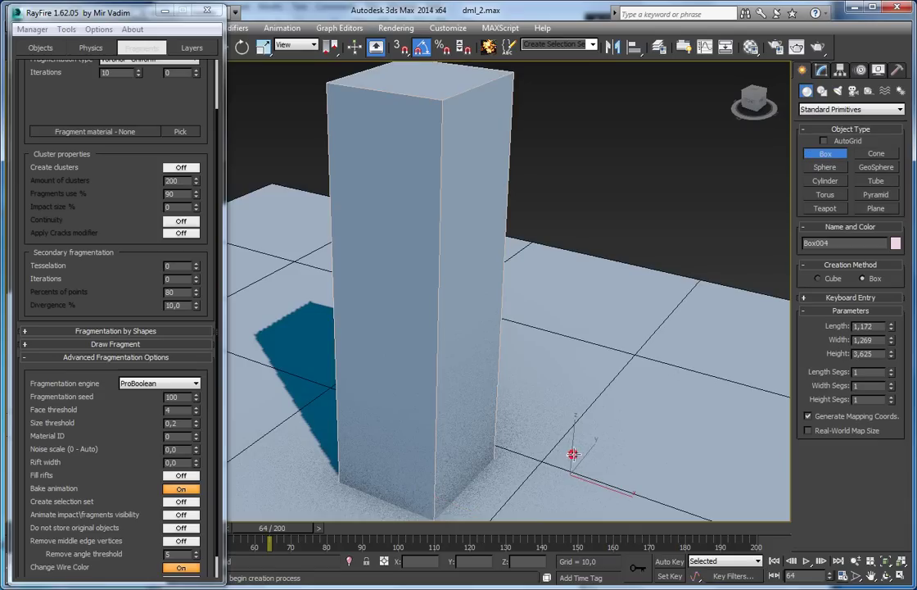
right_click(573, 454)
left_click_drag(572, 437, 578, 342)
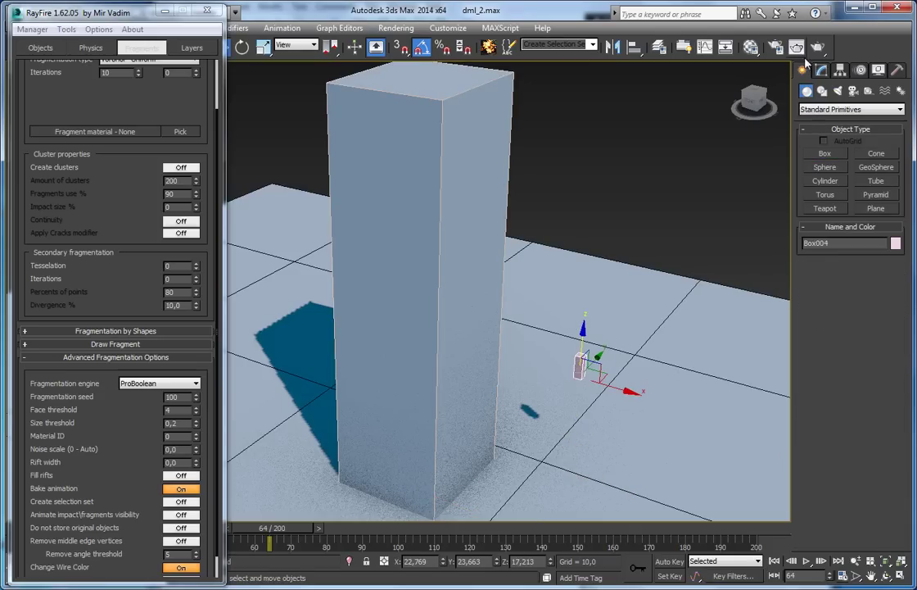
Step: Set the small box's length, width and height to 1,0 and move it next to the tall box's lower part
left_click(822, 70)
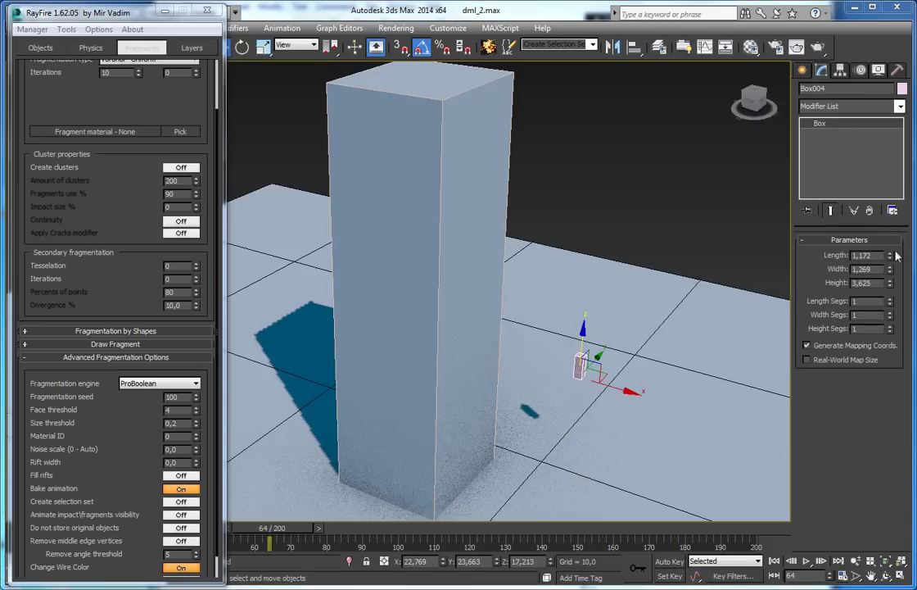
double_click(865, 255)
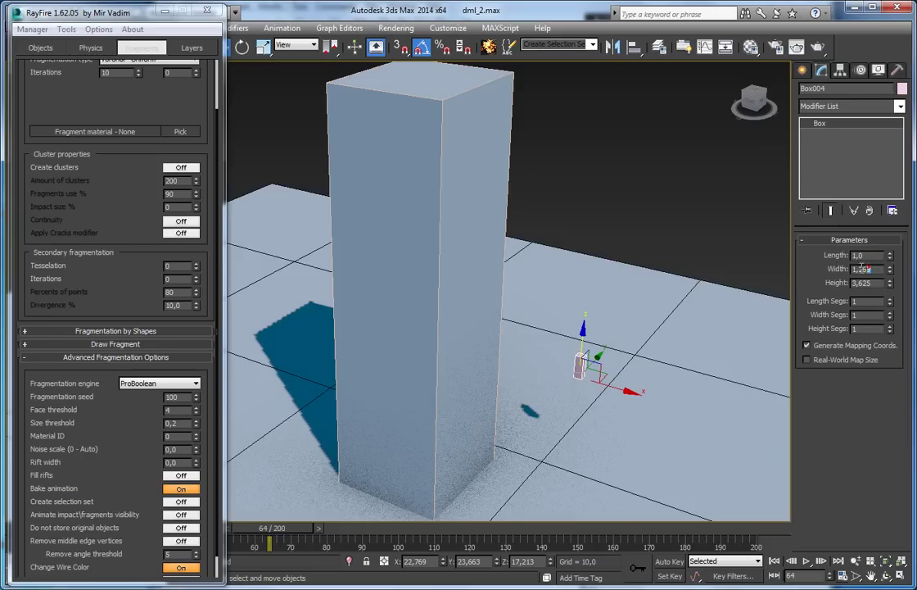
type("1")
key("Return")
left_click_drag(600, 372, 506, 403)
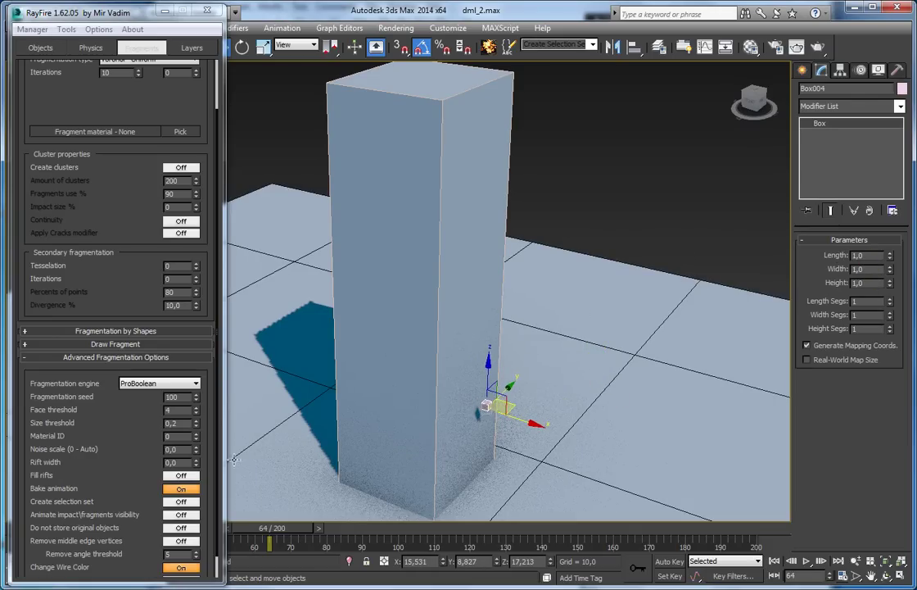
Step: Shrink the small cube to the size threshold by setting its length, width and height to 0,2
double_click(182, 423)
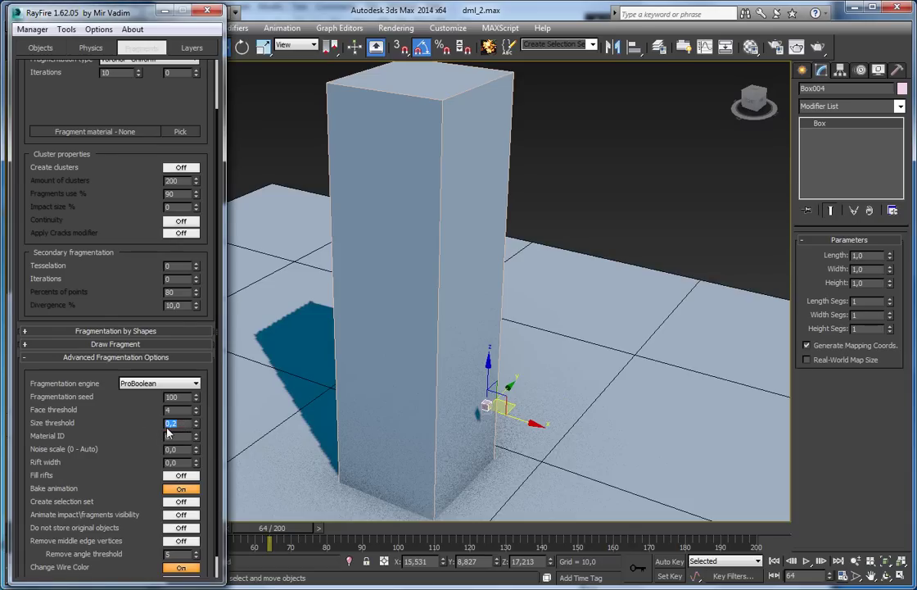
left_click(890, 258)
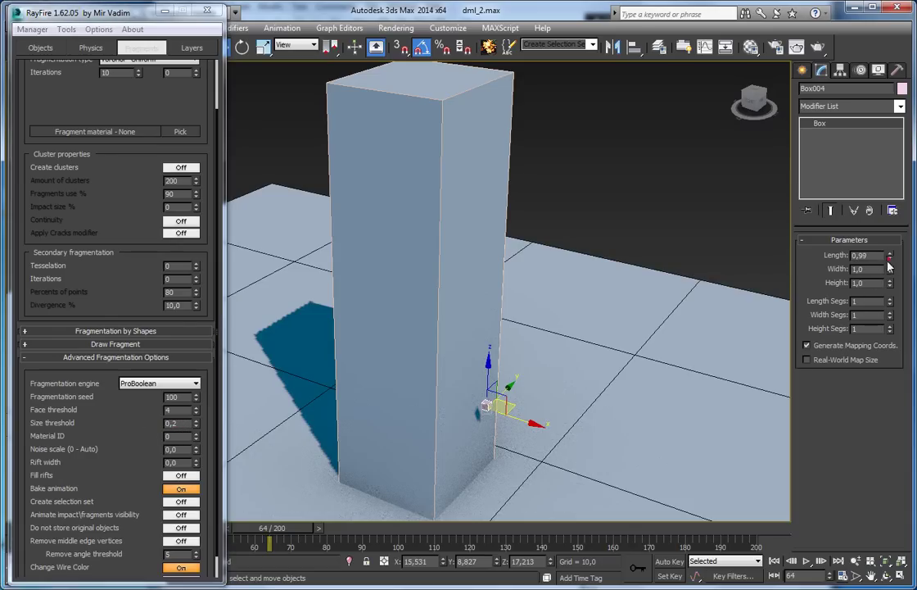
double_click(860, 256)
type("0,2")
double_click(878, 255)
key("ctrl+c")
left_click(890, 255)
type("0,2")
double_click(871, 255)
double_click(866, 271)
key("ctrl+v")
double_click(864, 284)
key("ctrl+v")
Step: Clone the tiny cube away from the original along X and extend the copy's length to 2,65
scroll(465, 372, "up", 5)
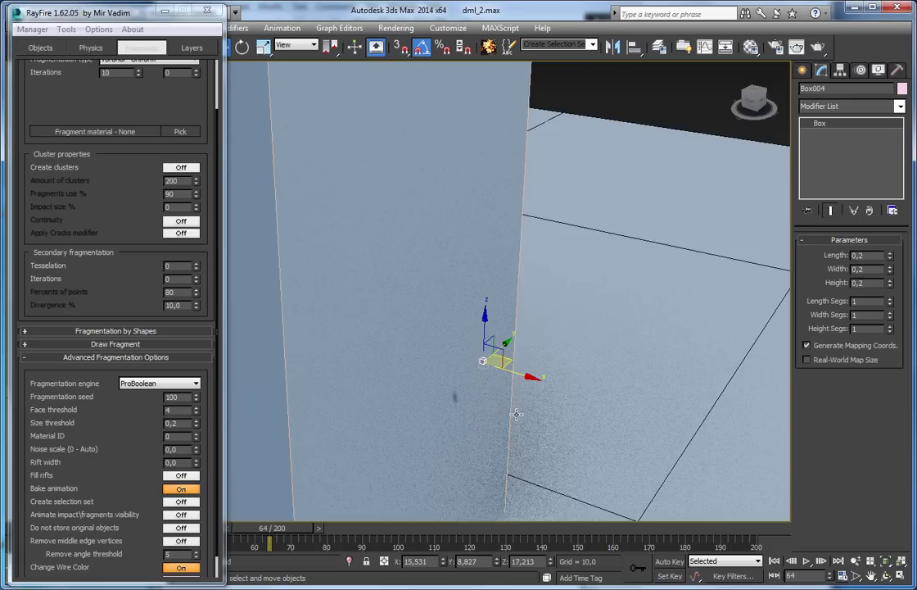
scroll(483, 378, "down", 5)
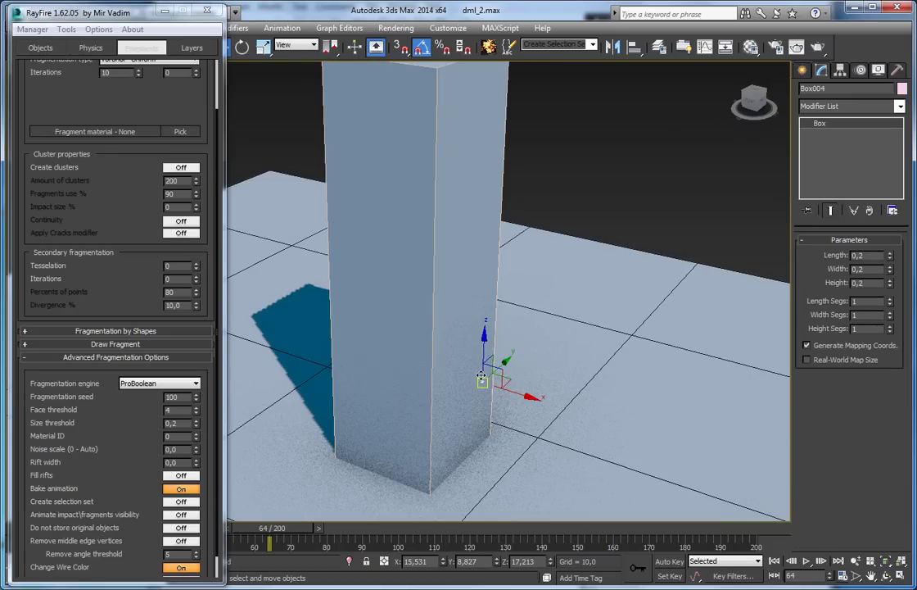
scroll(459, 311, "up", 5)
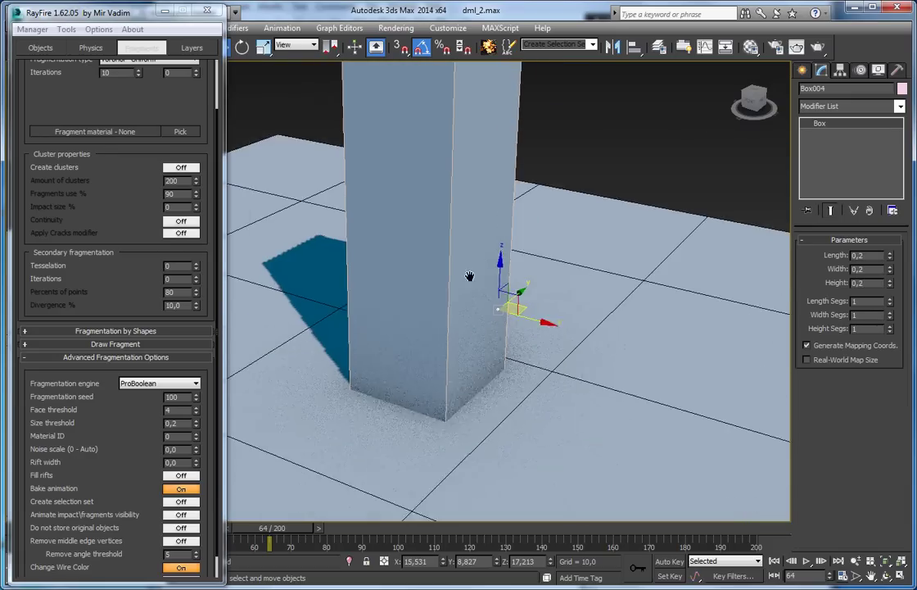
scroll(506, 338, "up", 3)
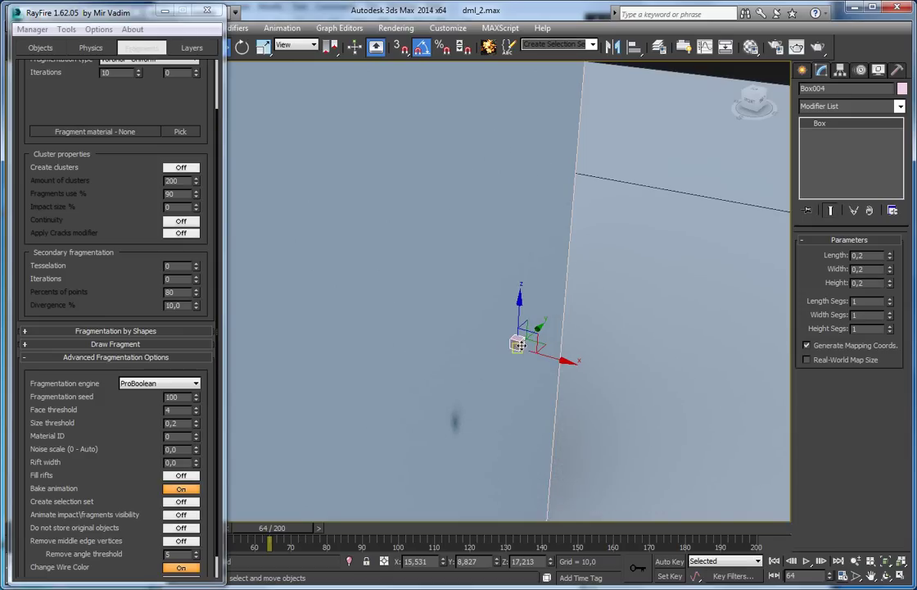
left_click_drag(521, 344, 690, 395, "shift")
left_click(464, 359)
mouse_move(658, 342)
left_mouse_down()
mouse_move(658, 334)
mouse_move(826, 278)
left_mouse_up()
left_click_drag(890, 257, 890, 221)
Step: Add the elongated copy to the dynamic objects and fragment it with Voronoi - Uniform at 81 iterations
left_click(31, 49)
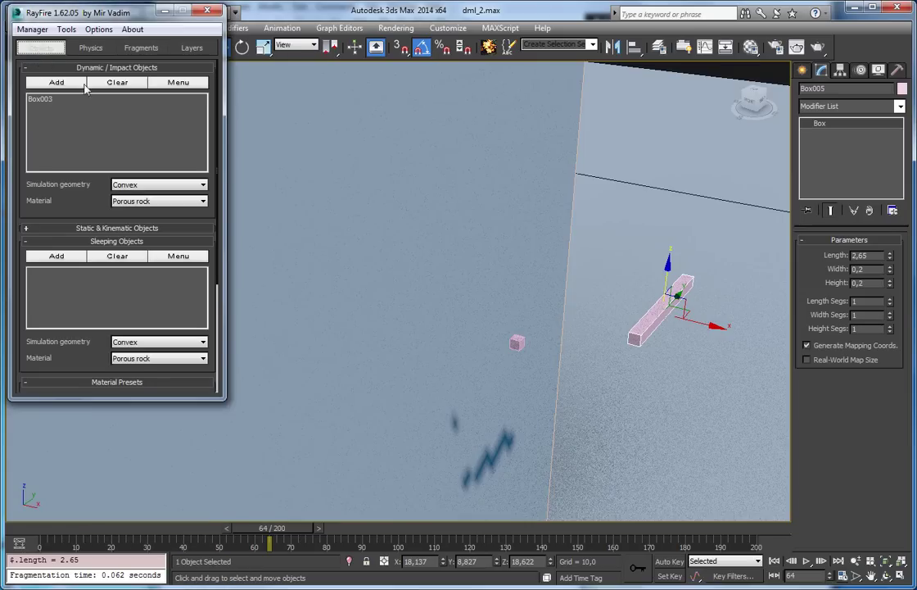
left_click(68, 83)
left_click(135, 48)
scroll(111, 295, "up", 2)
left_click_drag(138, 133, 123, 111)
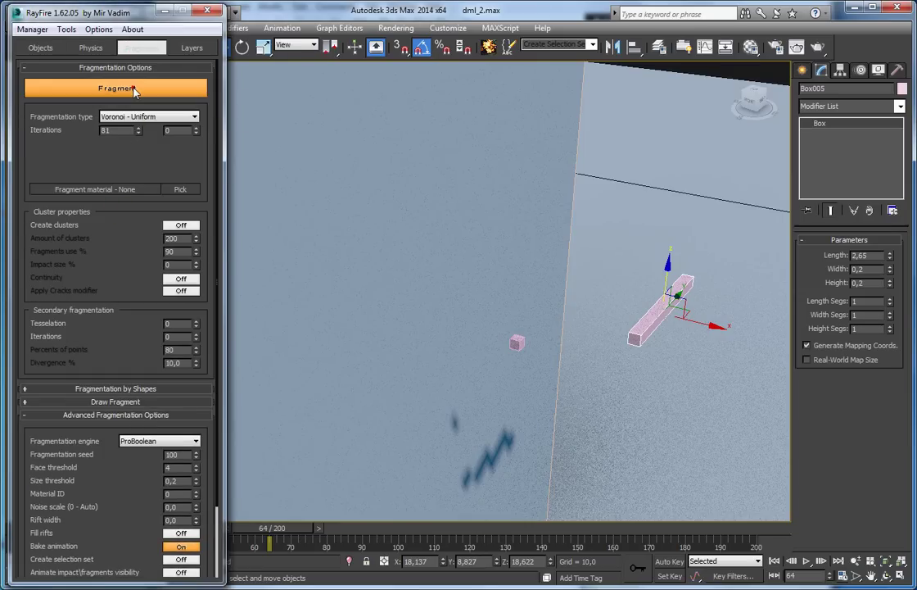
left_click(123, 87)
Step: Select a fragment near the end of the thin bar and examine the bar's fragments up close
middle_click_drag(536, 298, 529, 337, "alt")
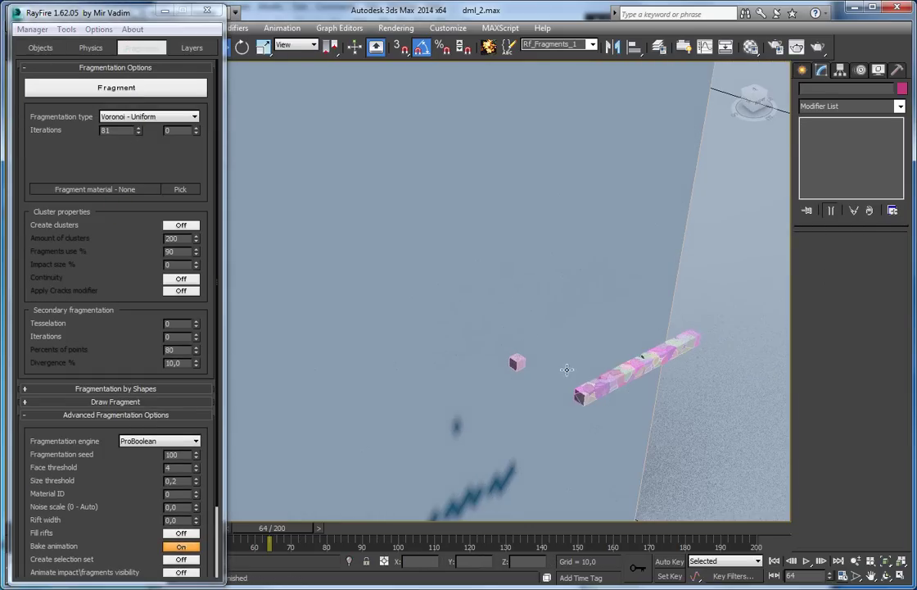
left_click(592, 385)
key("z")
scroll(528, 296, "down", 3)
middle_click_drag(550, 271, 534, 329, "alt")
middle_click_drag(570, 247, 428, 301)
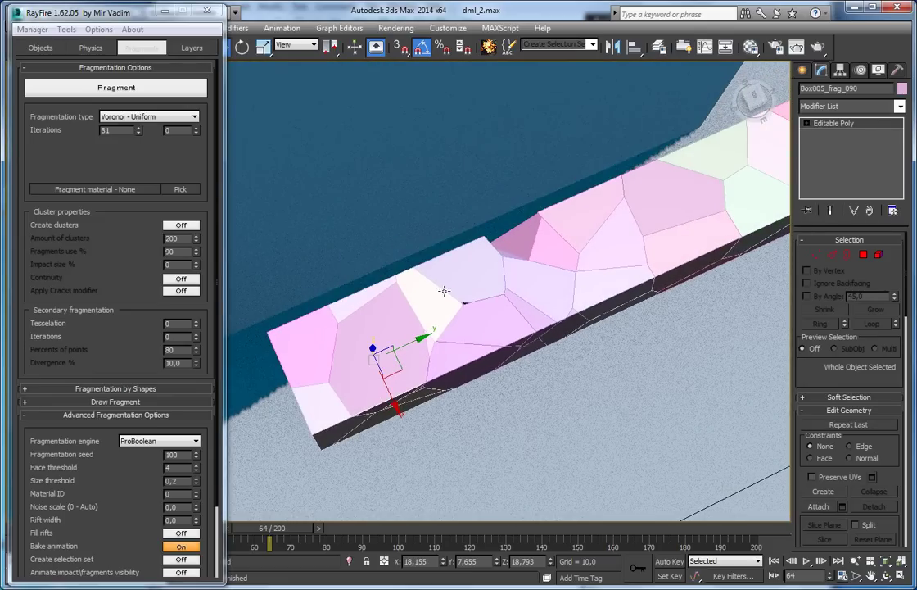
middle_click_drag(569, 273, 492, 281)
scroll(430, 293, "up", 2)
middle_click_drag(430, 293, 465, 289)
scroll(448, 296, "up", 2)
scroll(455, 300, "down", 3)
scroll(459, 302, "up", 3)
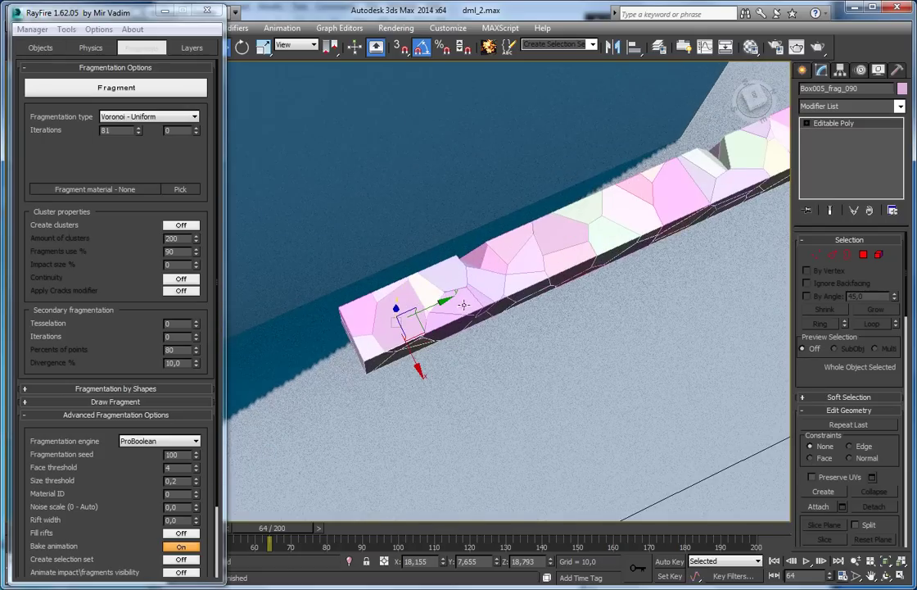
Step: Select another fragment near the end of the thin bar and examine the surrounding fragments from several angles
left_click(460, 302)
middle_click_drag(390, 238, 367, 229, "alt")
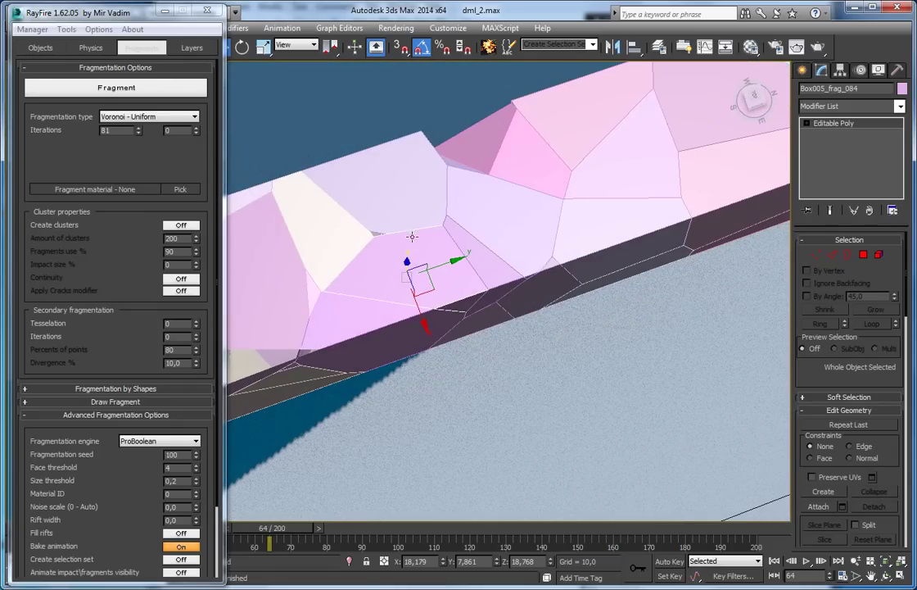
scroll(491, 250, "down", 6)
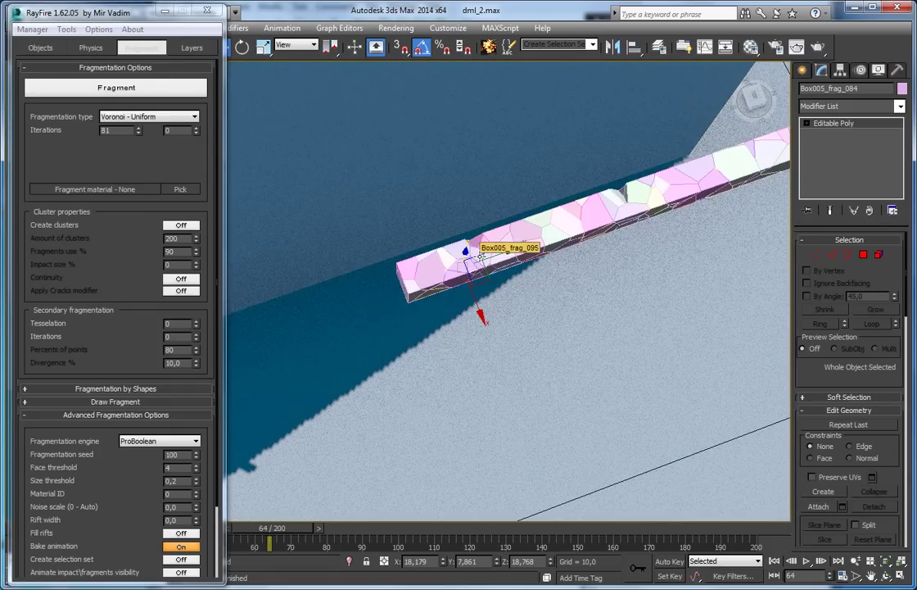
scroll(482, 256, "down", 4)
middle_click_drag(483, 270, 419, 320, "alt")
scroll(487, 373, "up", 5)
Step: Delete the bar's fragments and fragment the bar again with a size threshold of 0,5
left_click(29, 30)
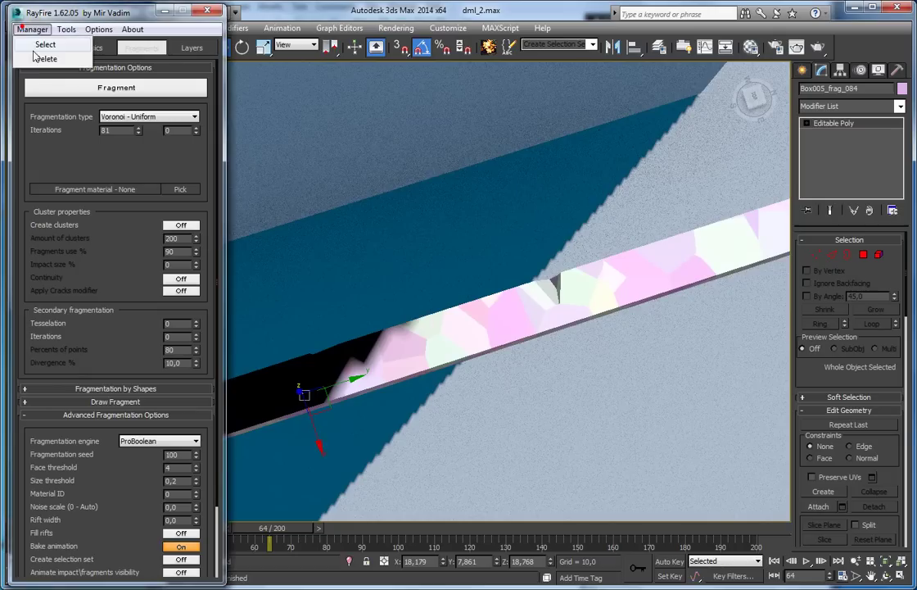
left_click(39, 62)
left_click_drag(195, 486, 195, 469)
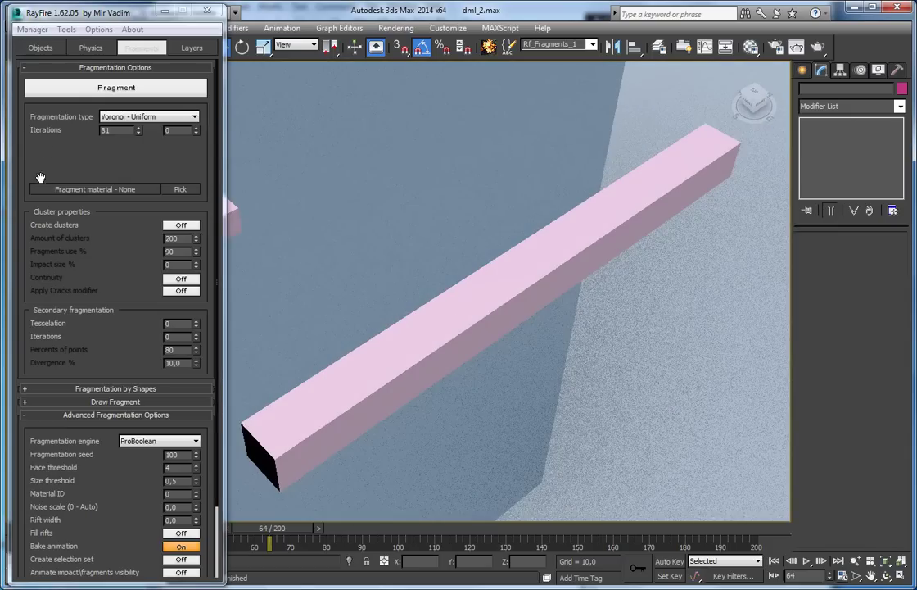
left_click(70, 90)
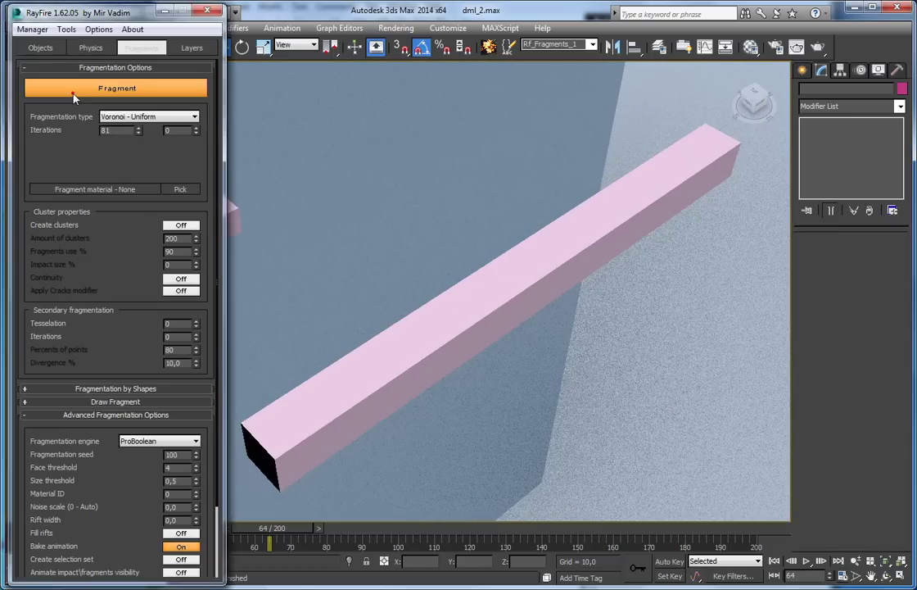
Step: Delete the fragments and fragment the bar again with a size threshold of 0,3
left_click(32, 28)
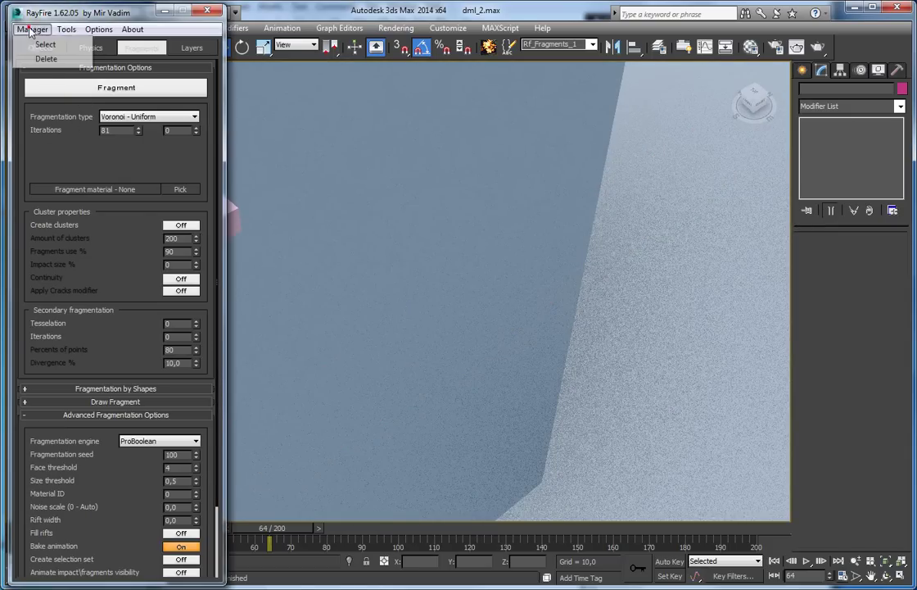
left_click(33, 53)
left_click(196, 487)
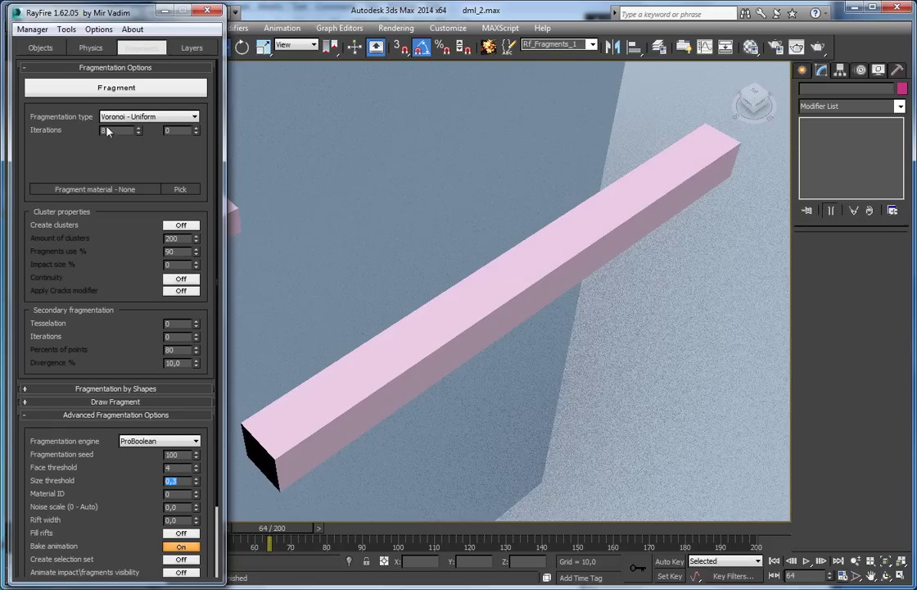
left_click(96, 87)
scroll(520, 309, "down", 10)
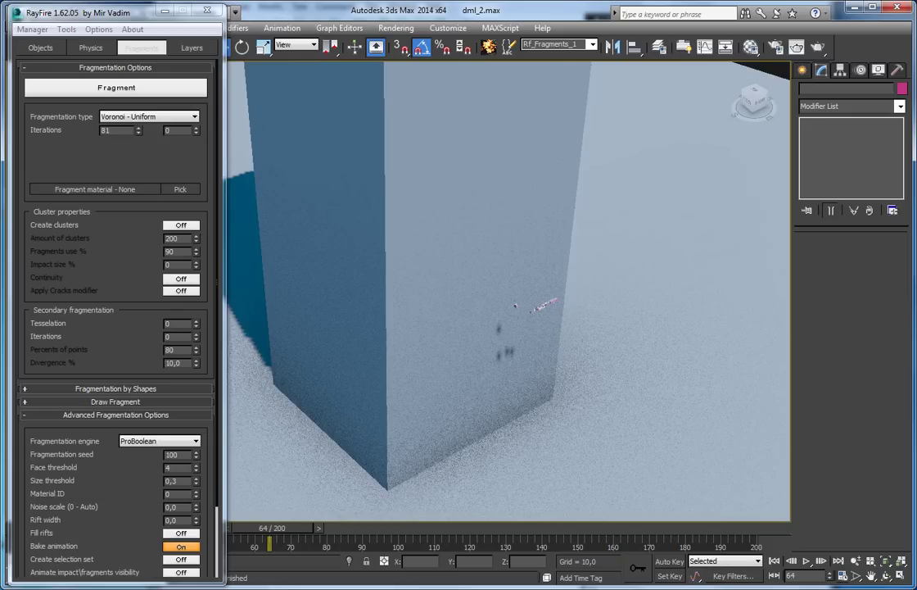
Step: Delete the fragments to restore the original thin bar, and select the bar
left_click(30, 30)
left_click(32, 55)
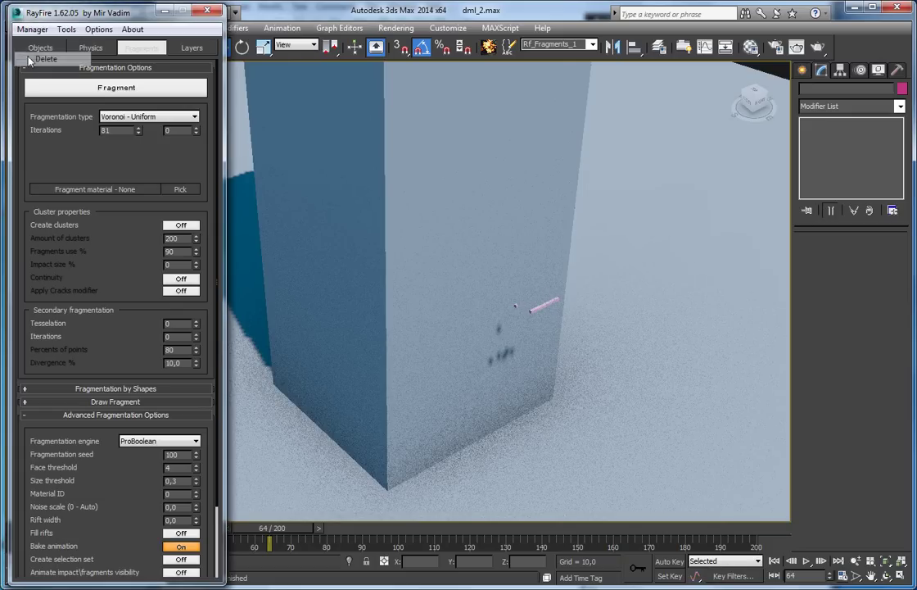
left_click(537, 305)
scroll(539, 305, "down", 5)
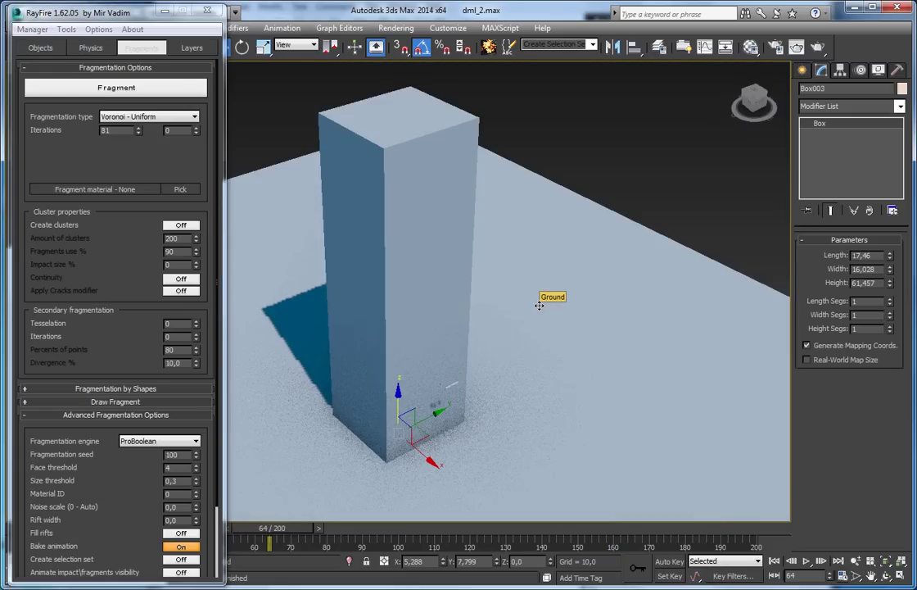
scroll(478, 362, "up", 7)
left_click(396, 478)
scroll(391, 468, "up", 5)
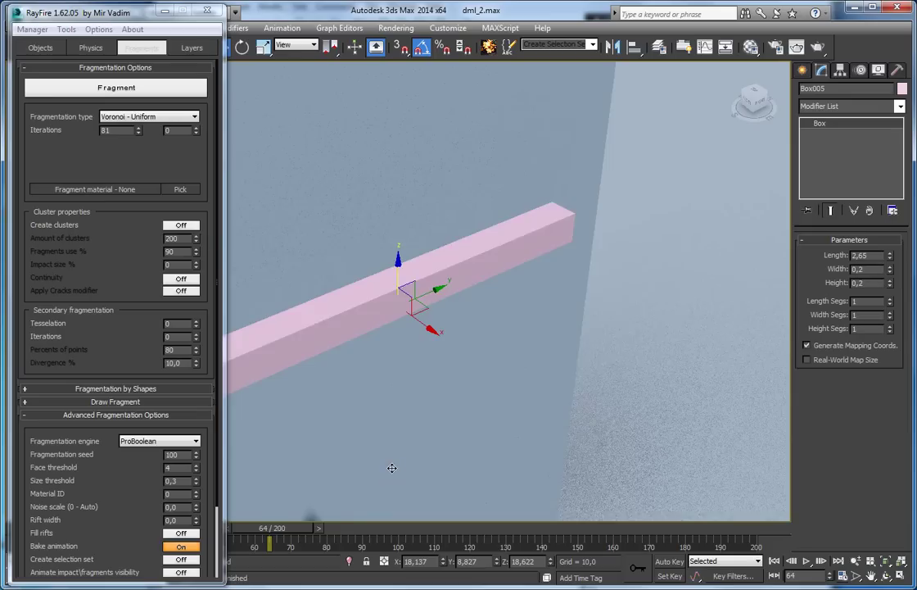
scroll(385, 487, "down", 4)
middle_click_drag(421, 424, 450, 366)
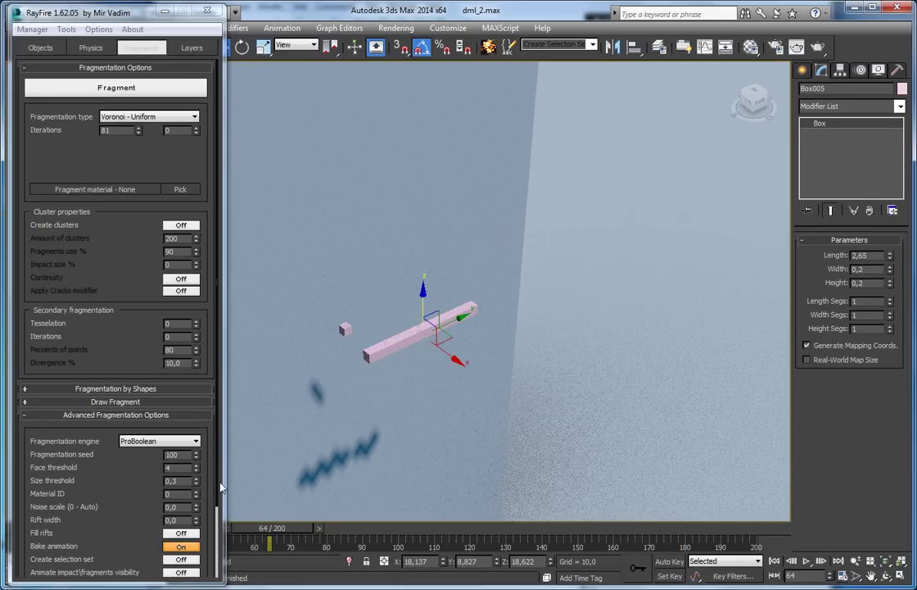
Step: Set the size threshold back to 0,2
double_click(176, 480)
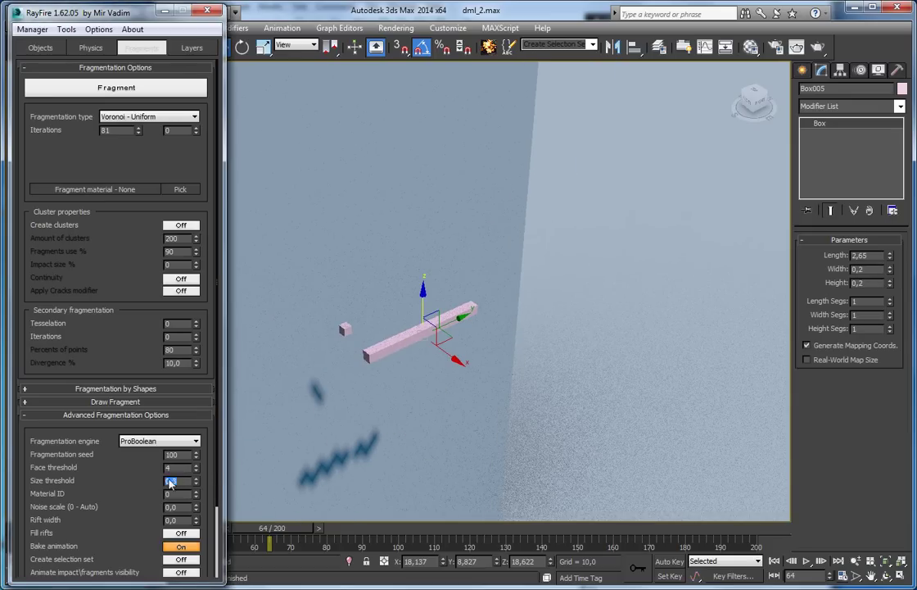
middle_click_drag(378, 342, 431, 328, "alt")
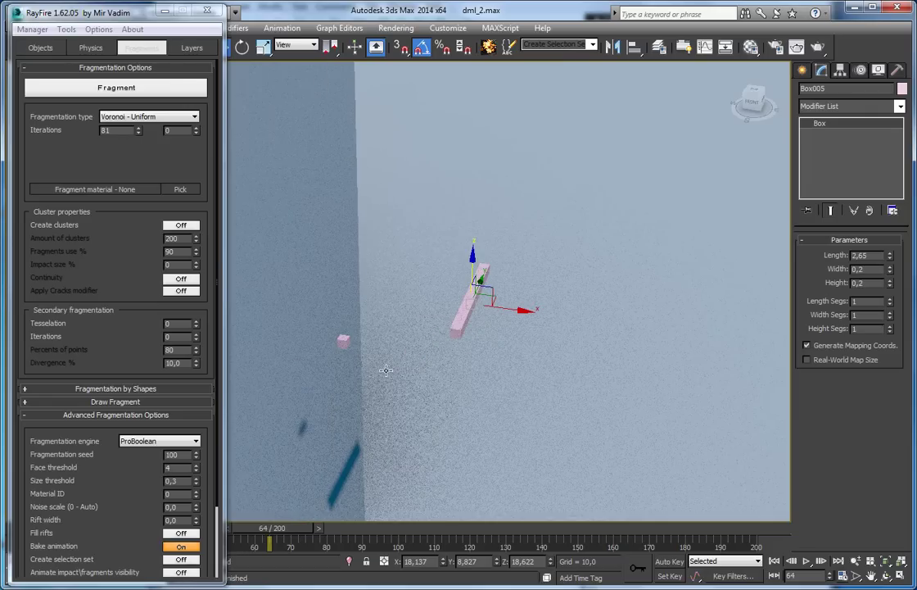
left_click(174, 480)
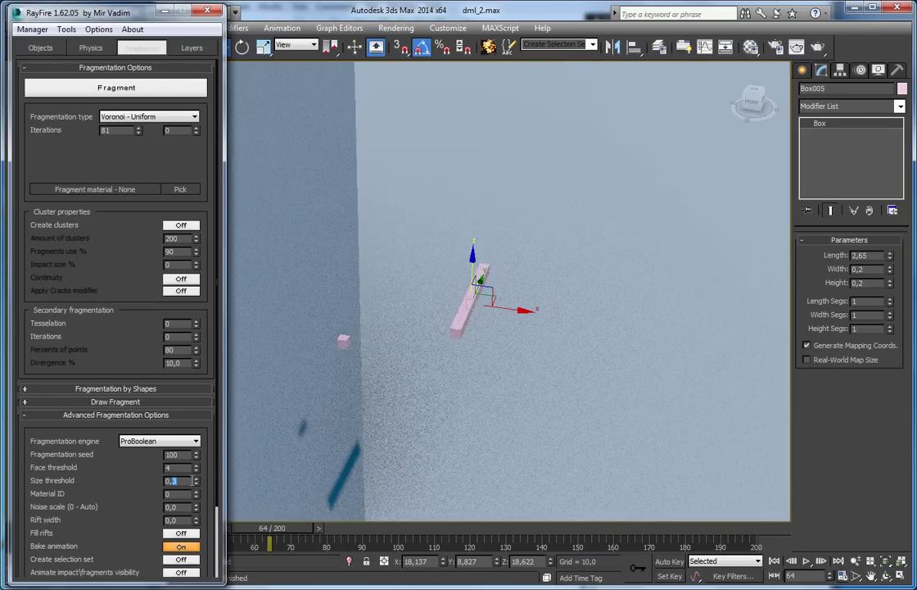
type("2")
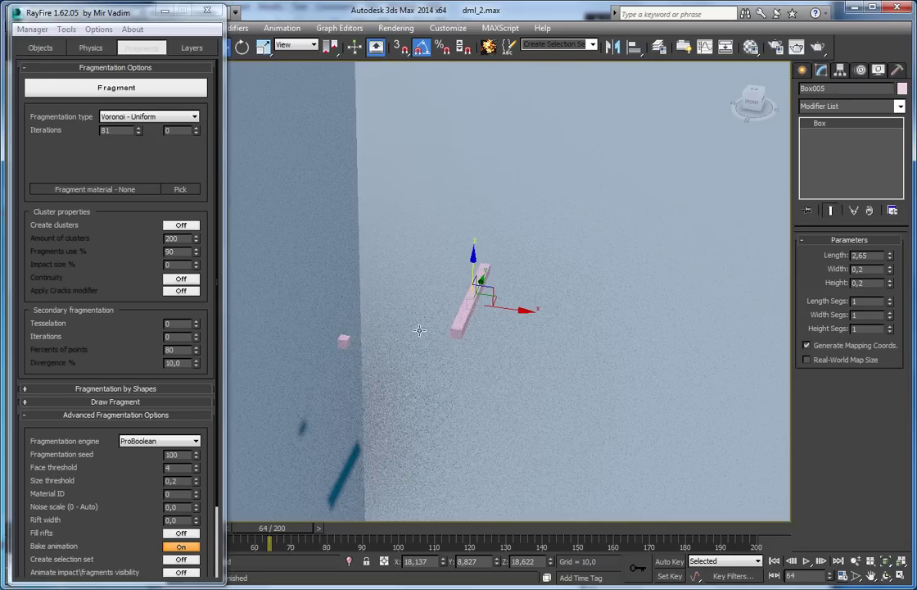
Step: Delete the thin bar and the tiny cube beside it
key("Delete")
left_click(343, 340)
key("Delete")
Step: Select the tall box and add it to the dynamic objects
left_click(321, 290)
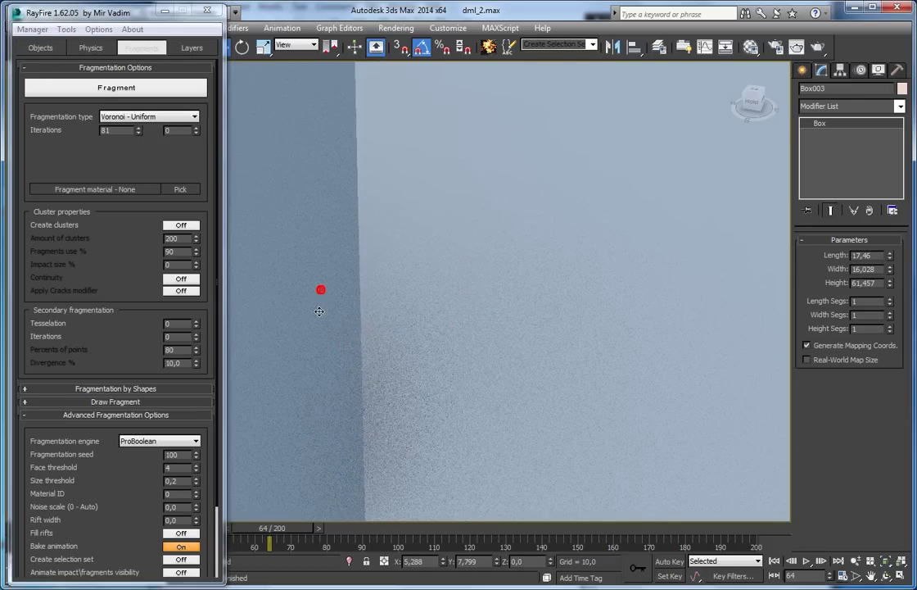
scroll(314, 312, "down", 4)
left_click(40, 47)
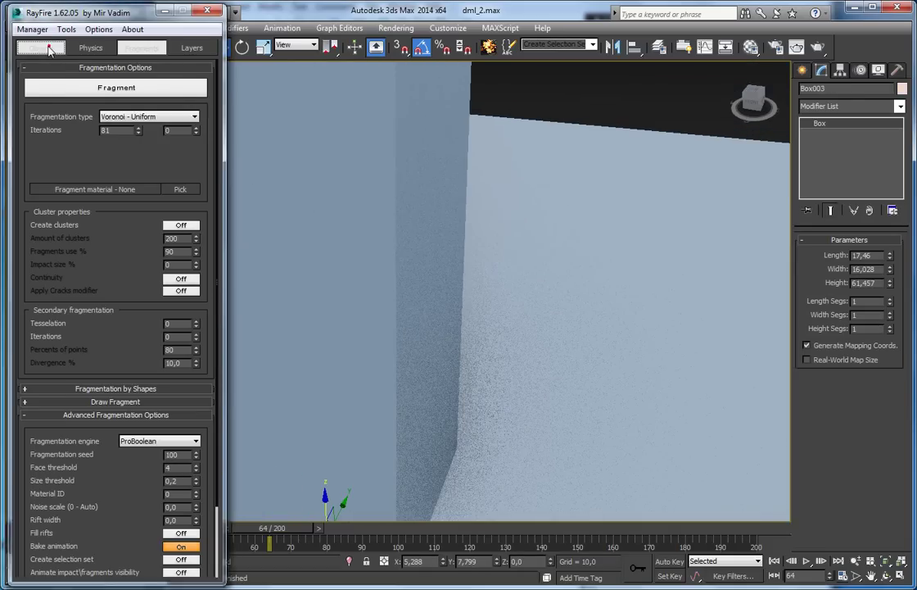
left_click(54, 83)
key("z")
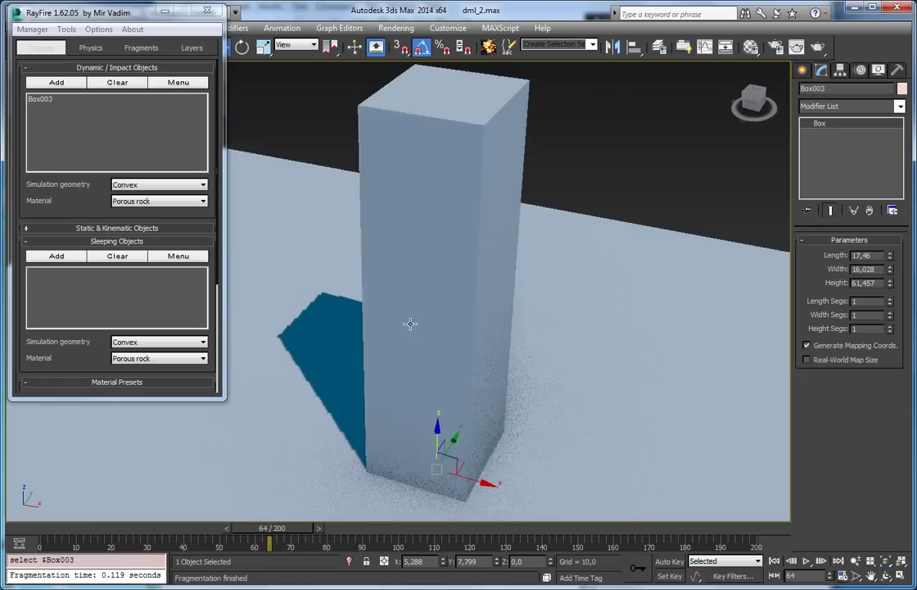
Step: Convert the tall box to Editable Poly and select all its polygons to check their material ID
left_click(142, 49)
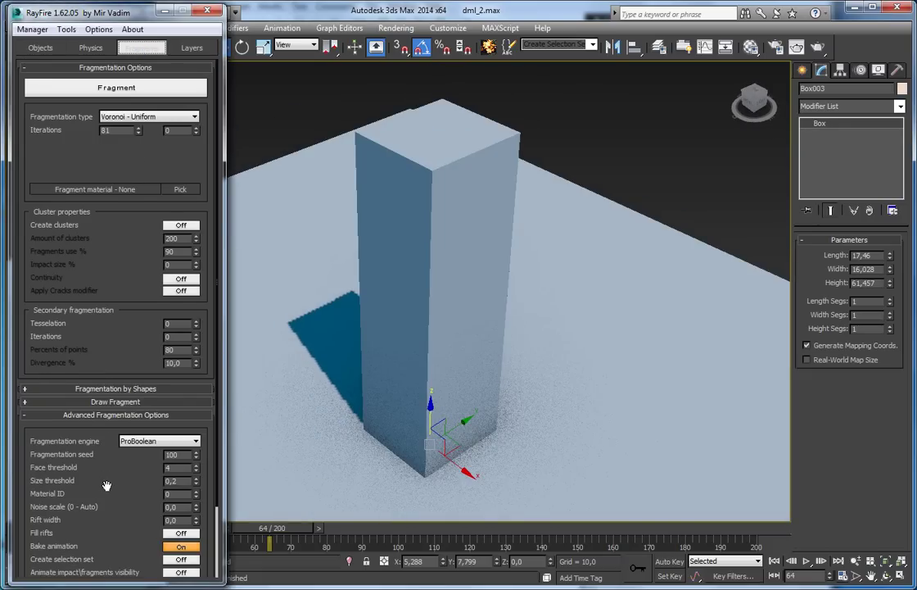
scroll(106, 483, "down", 2)
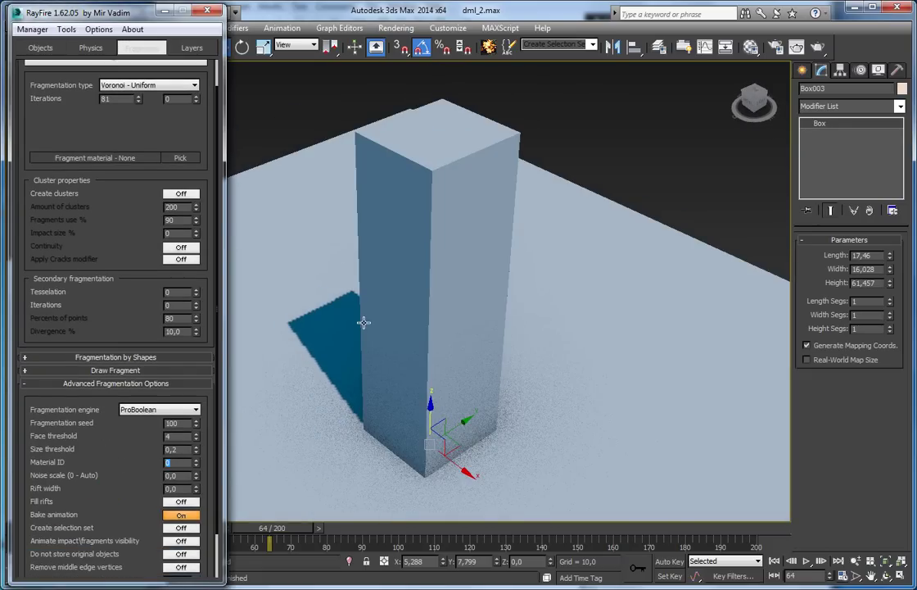
right_click(867, 159)
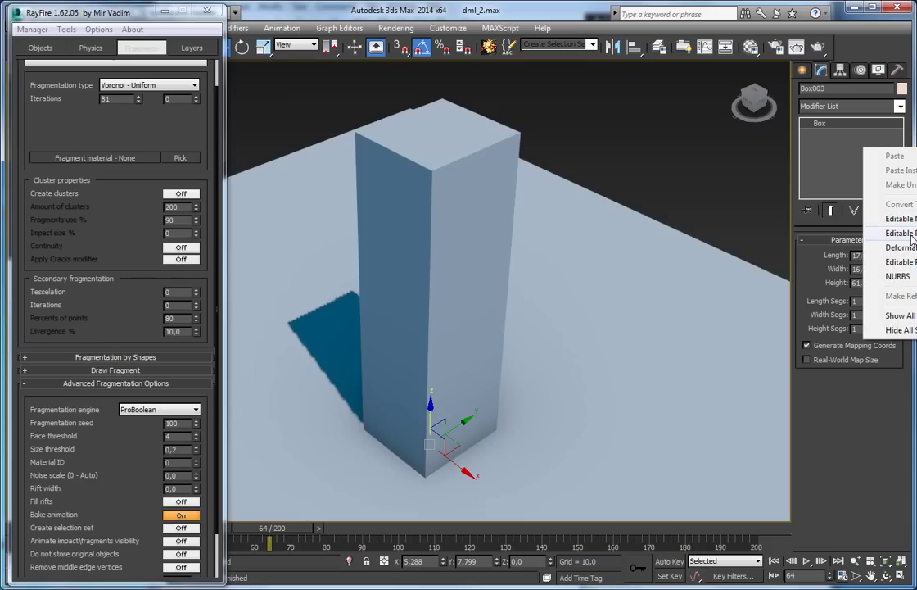
left_click(901, 234)
left_click(863, 255)
key("ctrl+a")
scroll(811, 442, "down", 10)
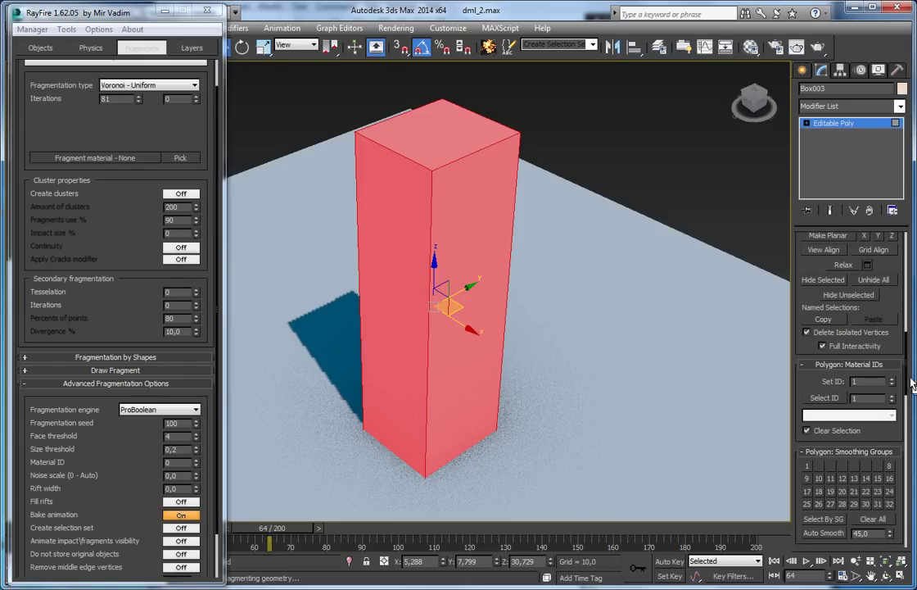
left_click_drag(177, 462, 131, 463)
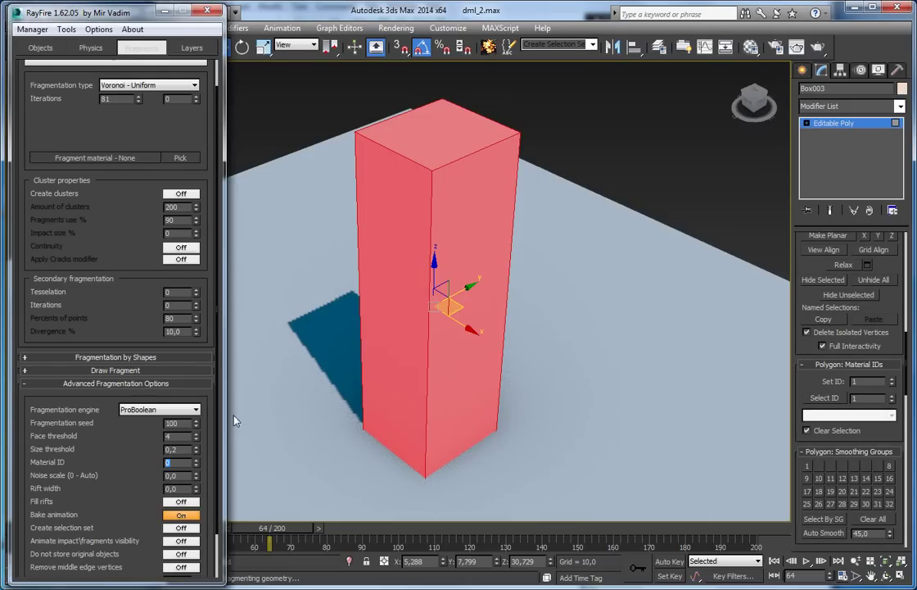
left_click(881, 124)
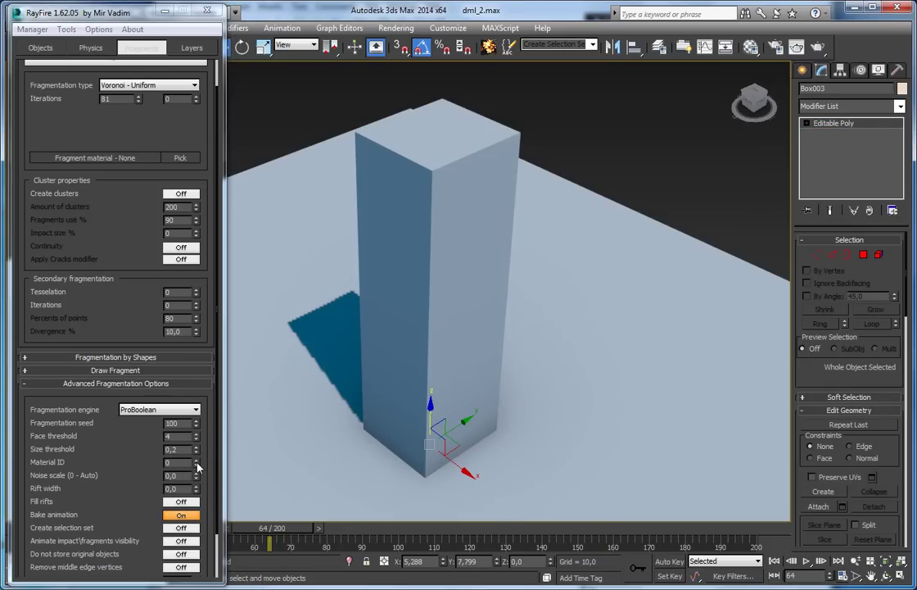
Step: Set the fragmentation Material ID to 4 and fragment the tall box
left_click(196, 460)
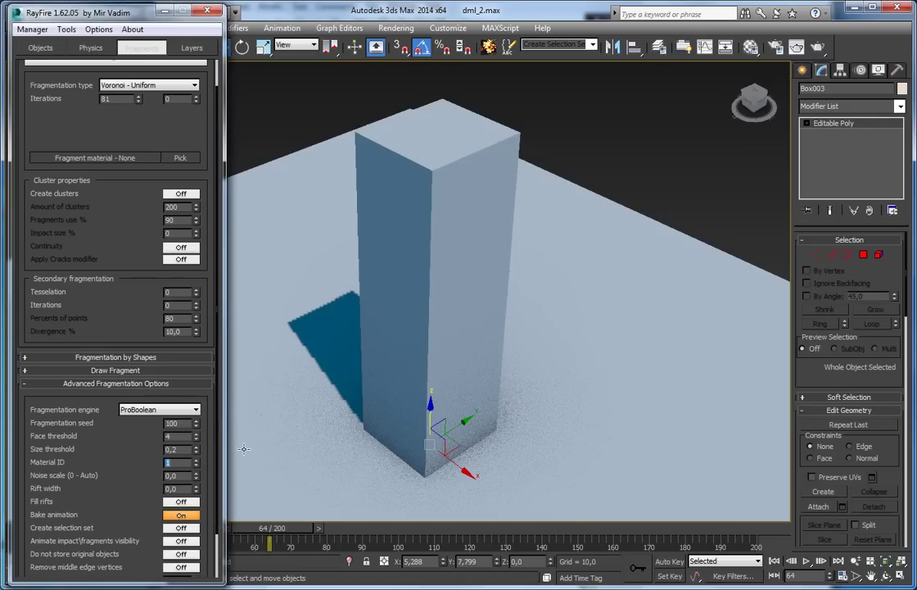
left_click(196, 461)
left_click_drag(128, 237, 124, 262)
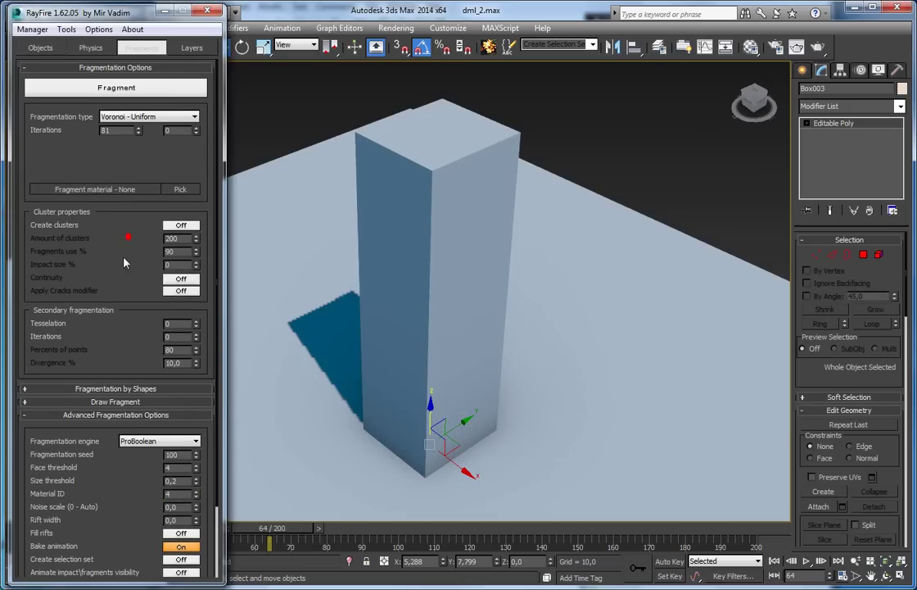
left_click(121, 87)
Step: Move a fragment away from the tall box's upper corner and check the material ID of its outer top polygon
left_click_drag(439, 184, 661, 298)
left_click(863, 255)
left_click(604, 255)
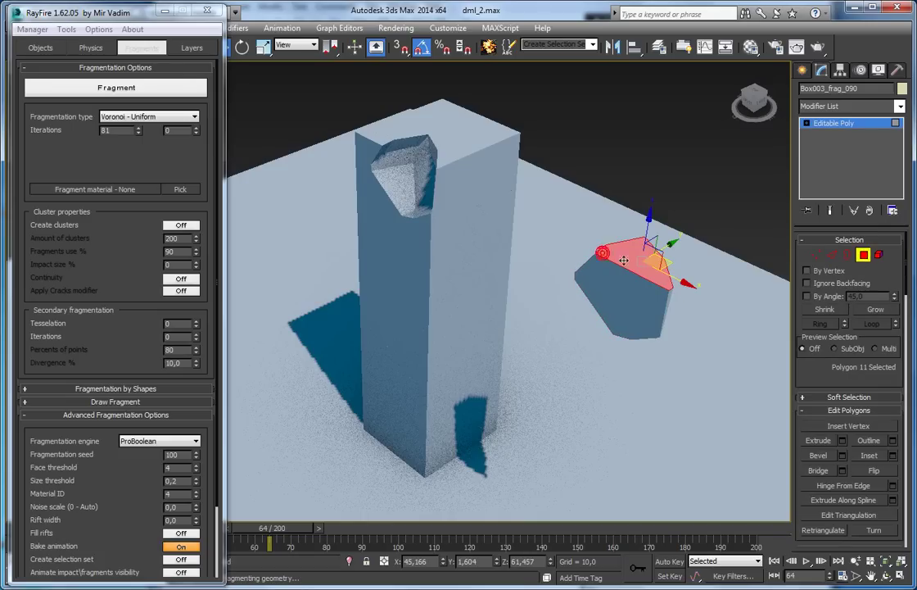
scroll(844, 393, "down", 5)
scroll(811, 475, "down", 3)
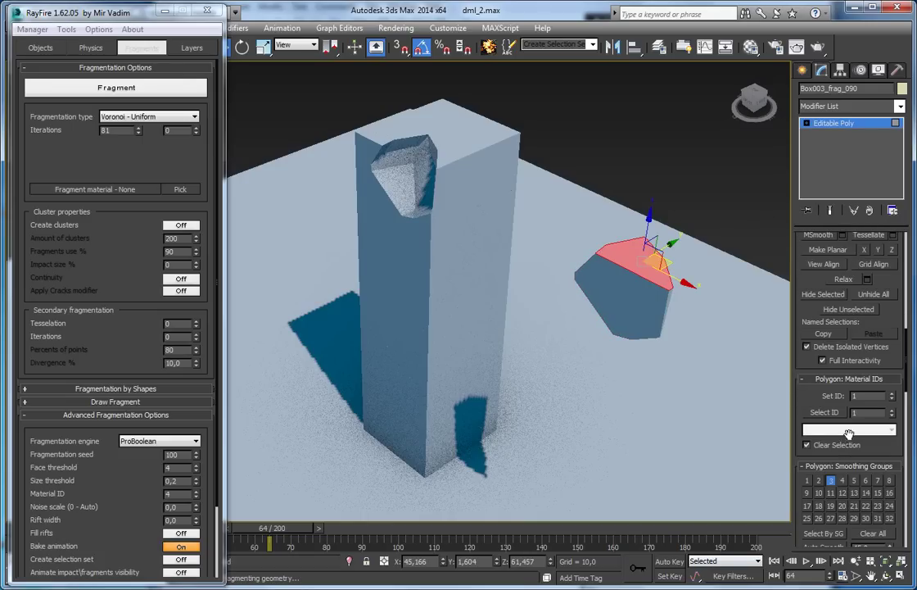
Step: Select the pulled-out fragment's inner cut polygons one by one and check their material IDs
middle_click_drag(717, 268, 606, 244, "alt")
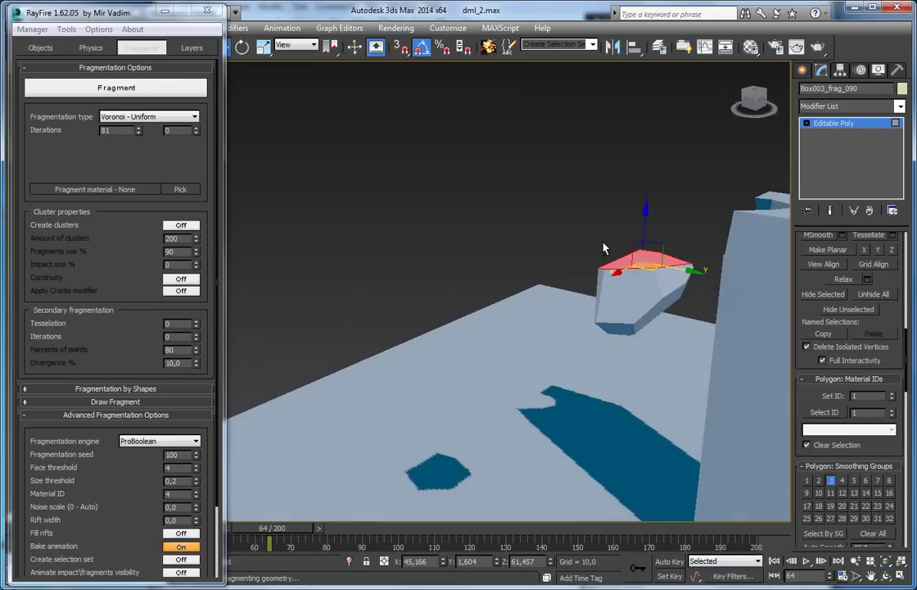
left_click(636, 282)
left_click(668, 285)
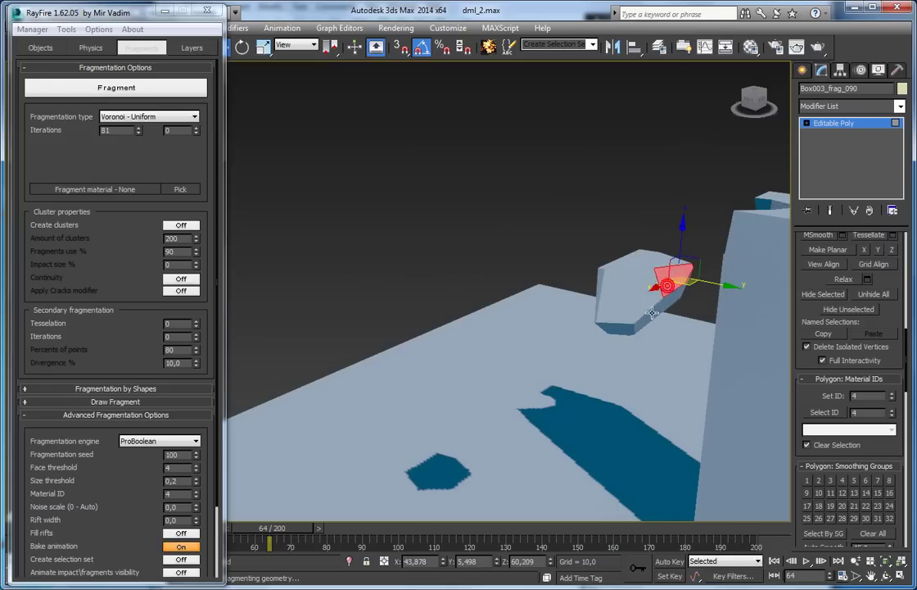
left_click(655, 318)
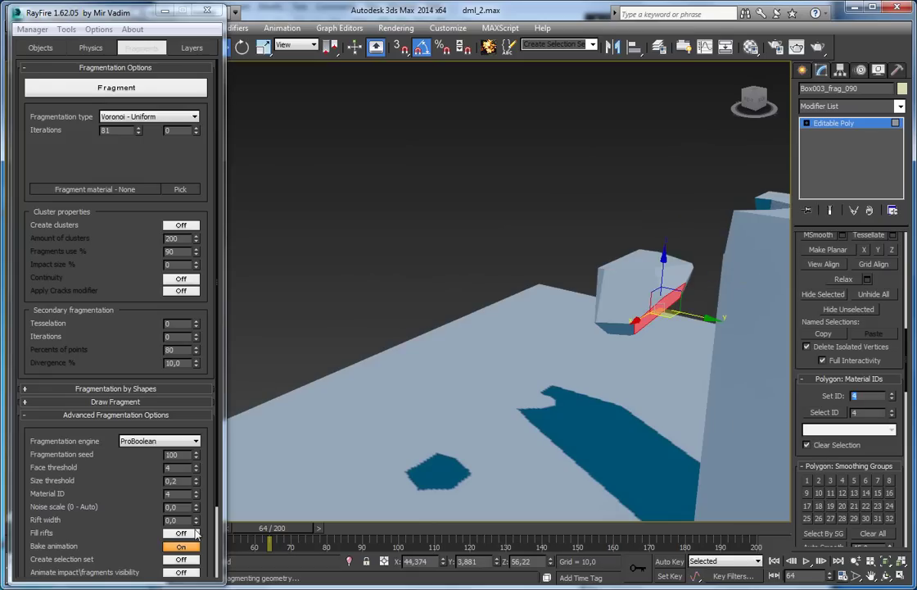
left_click(845, 125)
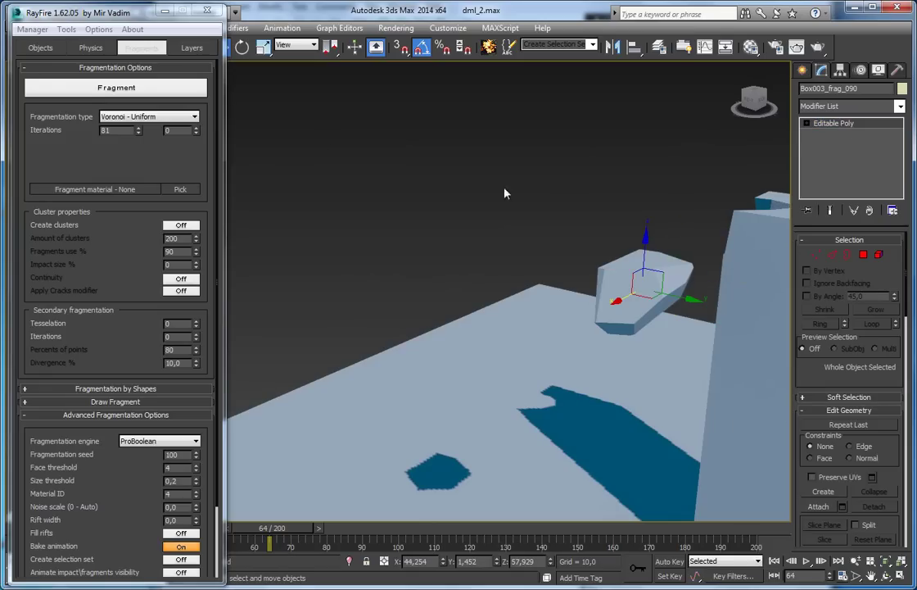
Step: Delete the tall box's fragments and fragment it again with the Material ID reset to 0
left_click(33, 28)
left_click(45, 61)
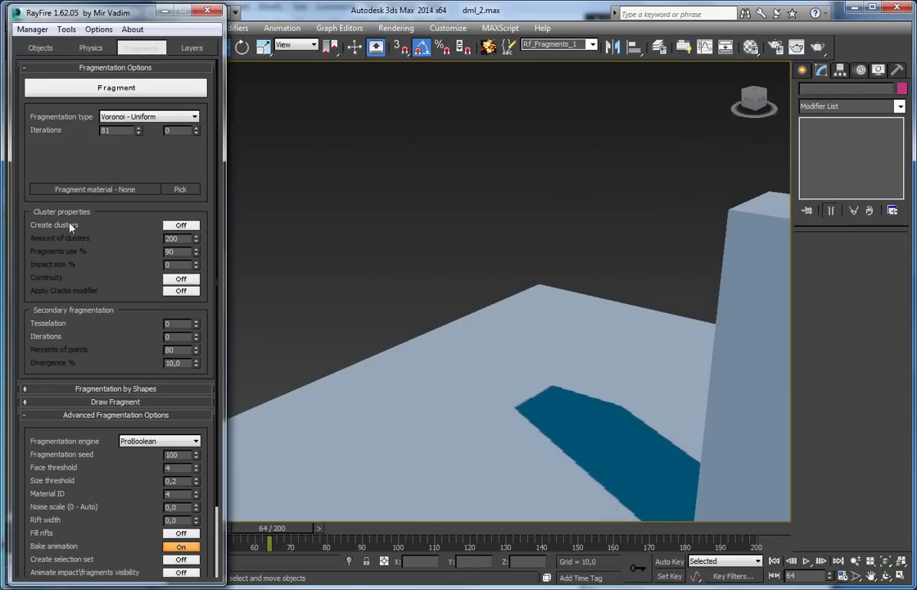
right_click(196, 496)
left_click(115, 86)
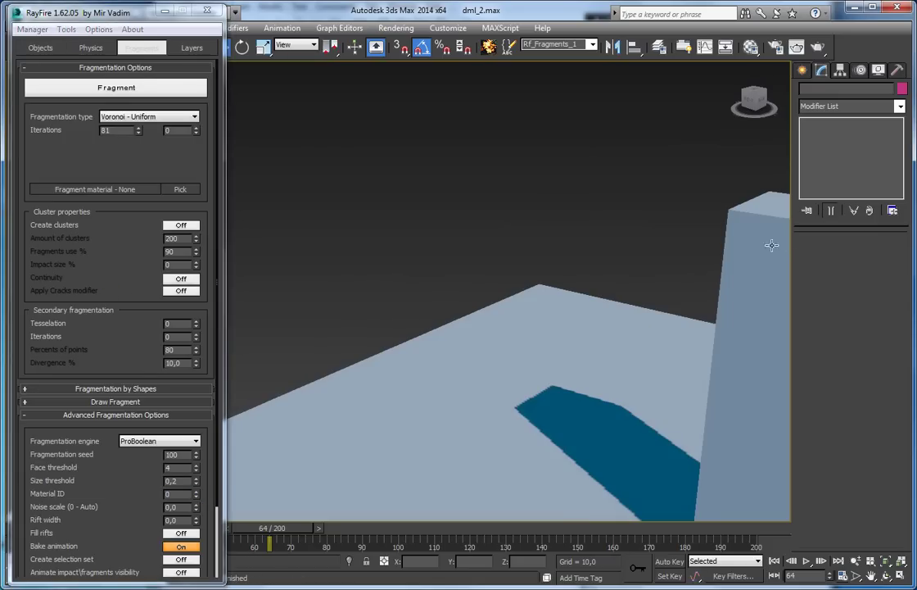
Step: Pull a fragment out of the tall box's upper corner and check the material ID of its top polygon
left_click(726, 232)
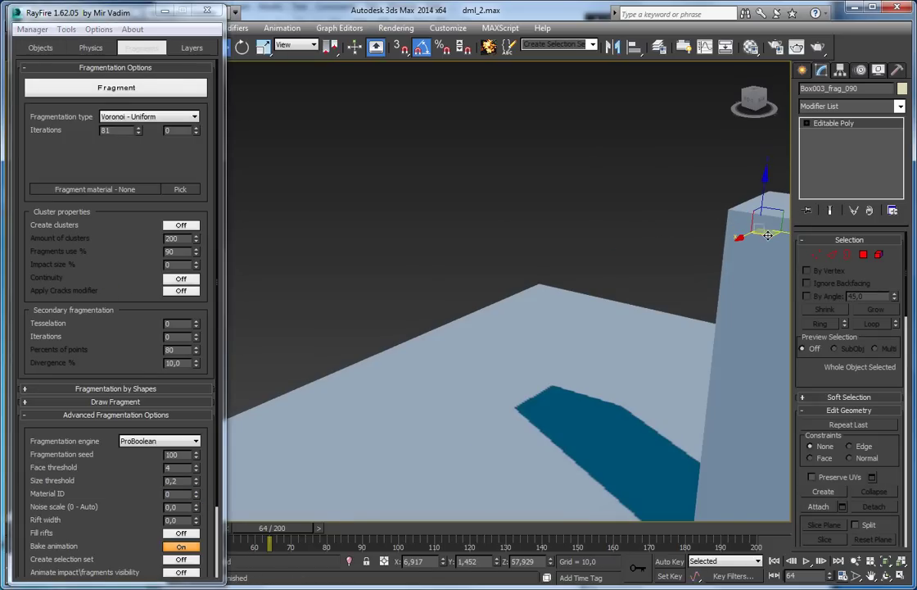
left_click_drag(760, 229, 463, 329)
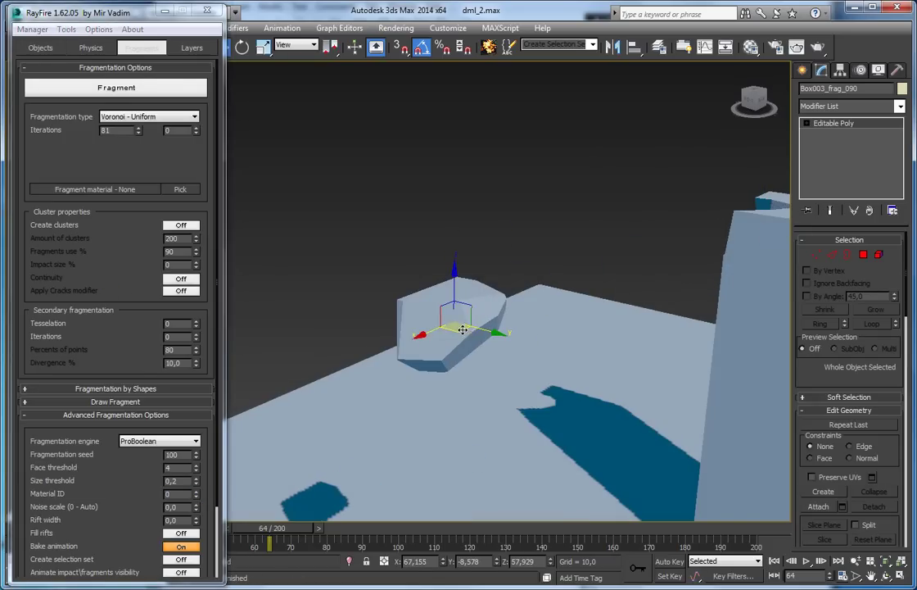
left_click(863, 254)
scroll(829, 384, "down", 10)
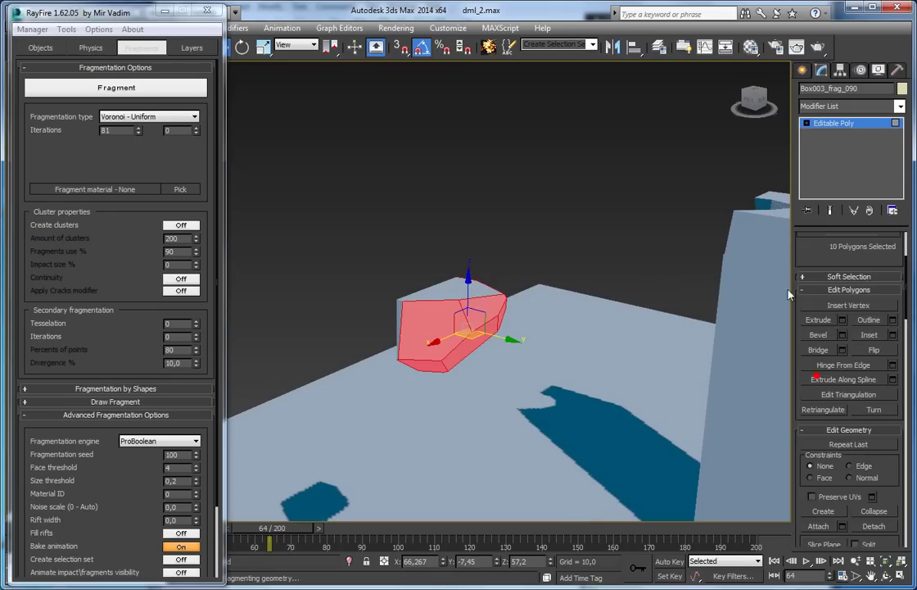
left_click(438, 292)
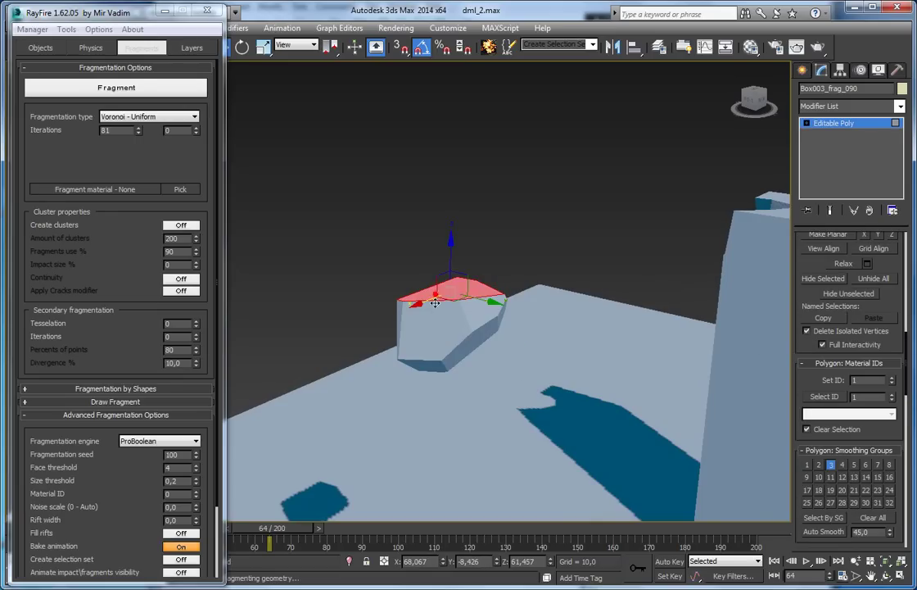
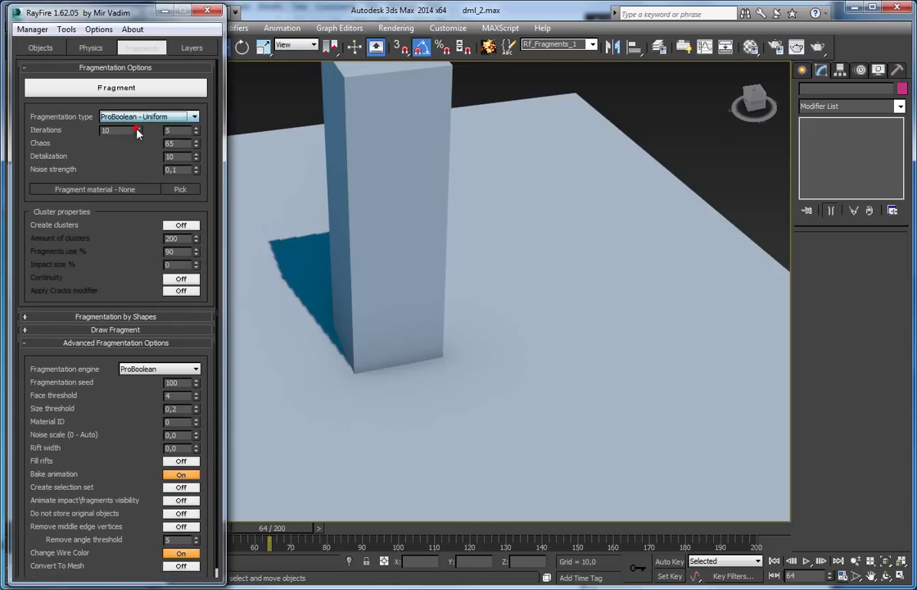
Step: Set the noise strength to 0 and fragment the tall box with the ProBoolean - Uniform type
left_click(119, 114)
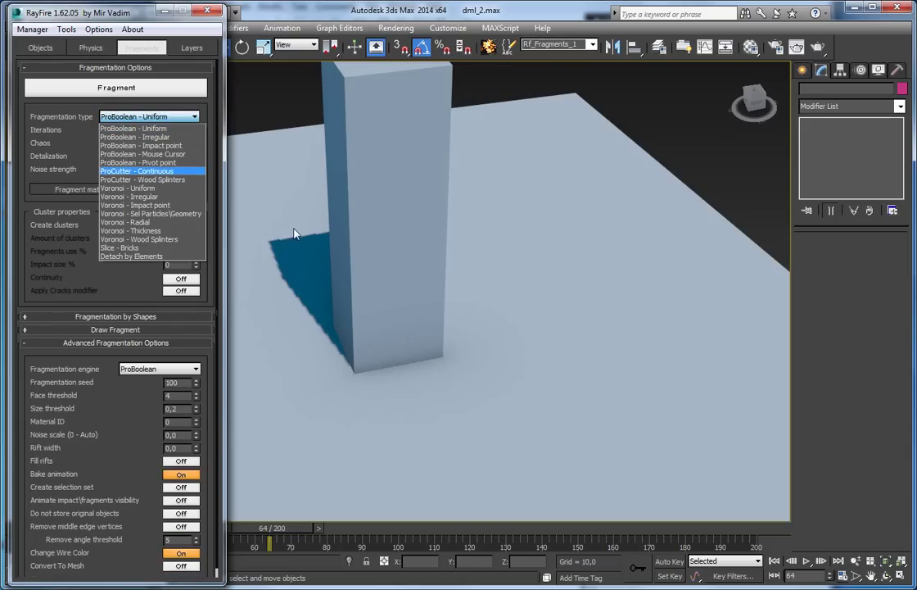
left_click(87, 267)
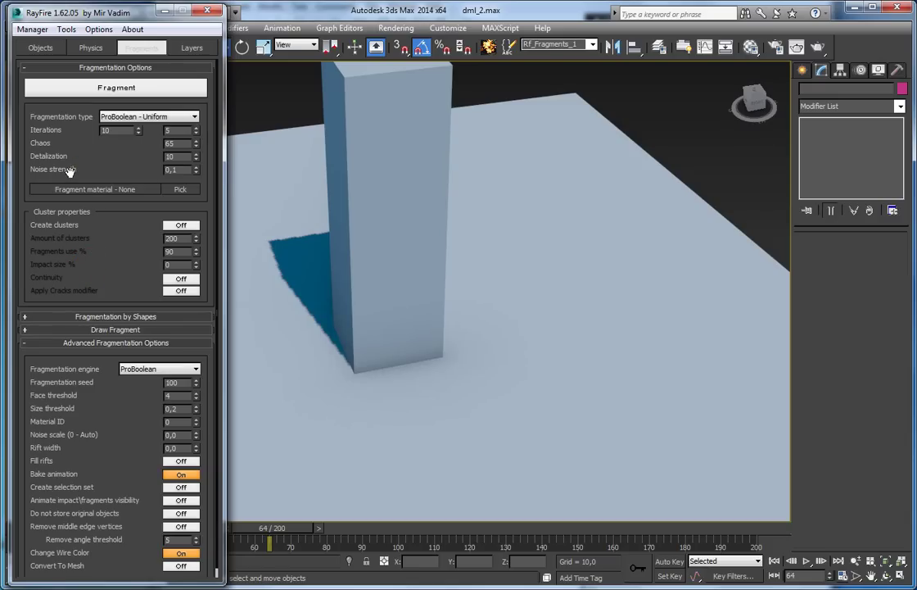
middle_click_drag(293, 141, 395, 239, "alt")
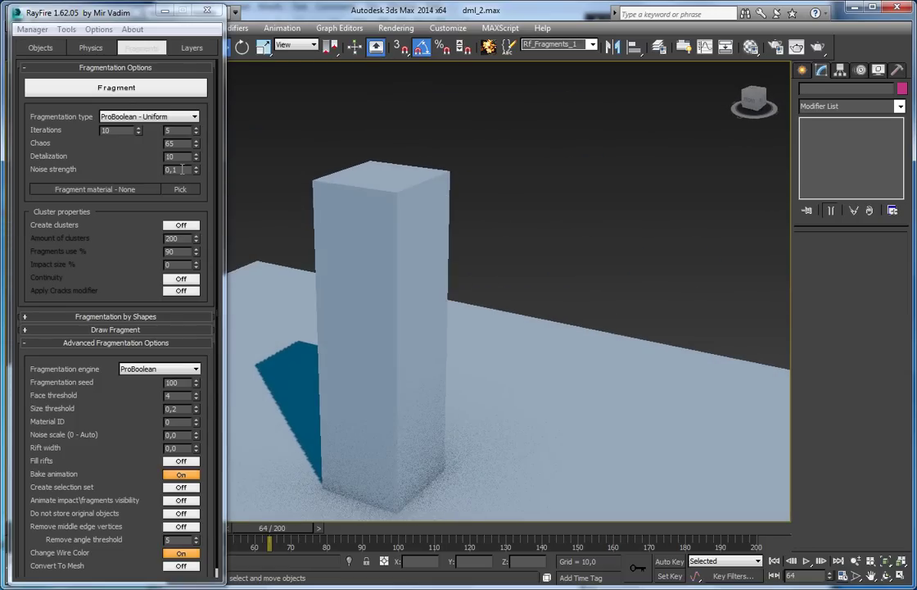
double_click(182, 169)
type("0")
left_click(116, 87)
Step: Move the tall box's top fragment sideways along X by about 21 units and examine its cut faces
left_click(357, 204)
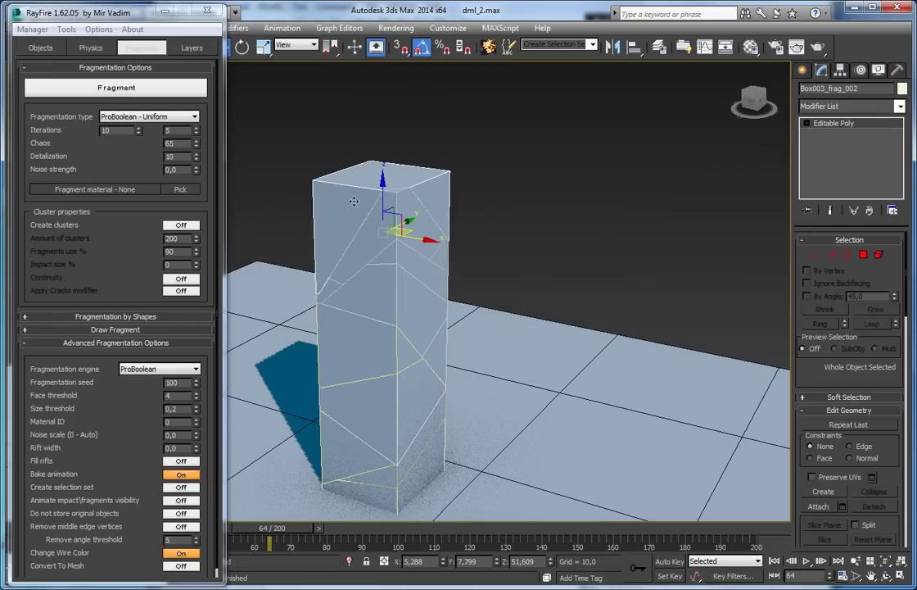
left_click_drag(369, 209, 331, 215)
middle_click_drag(331, 215, 447, 254, "alt")
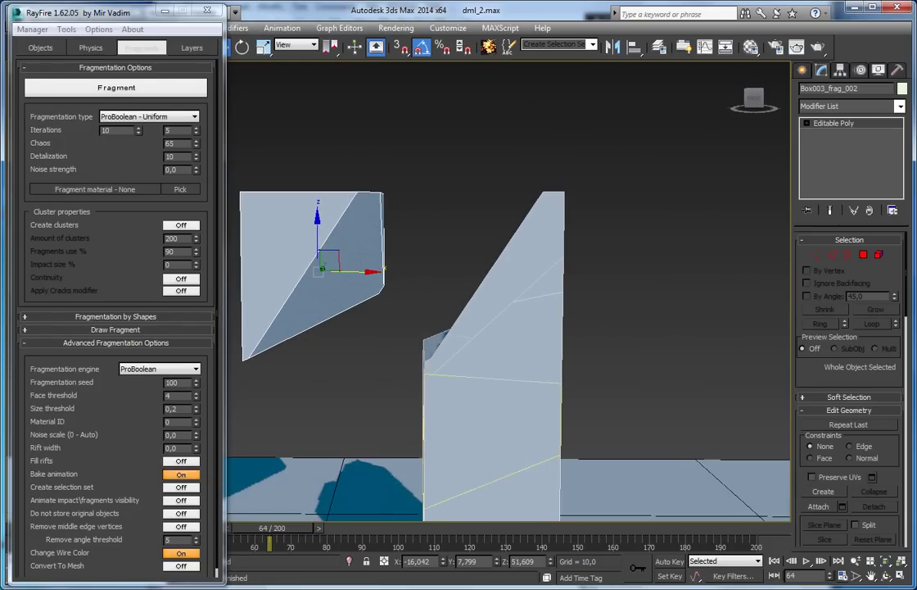
Step: Delete the tall box's fragments and fragment it again with the noise strength set to 0.7
left_click(30, 29)
left_click(35, 58)
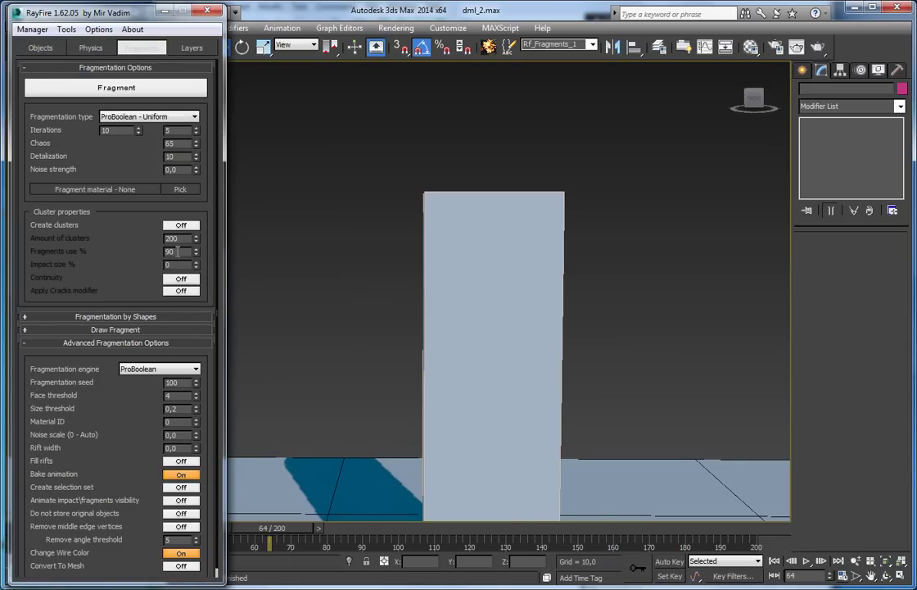
left_click_drag(197, 155, 193, 123)
left_click(121, 88)
Step: Move an upper fragment up and away from the tall box to examine its noisy cut surface
left_click(485, 213)
left_click_drag(506, 225, 616, 178)
middle_click_drag(615, 178, 576, 244, "alt")
Step: Delete the tall box's fragments and fragment it again with the noise scale set to 1
left_click(33, 30)
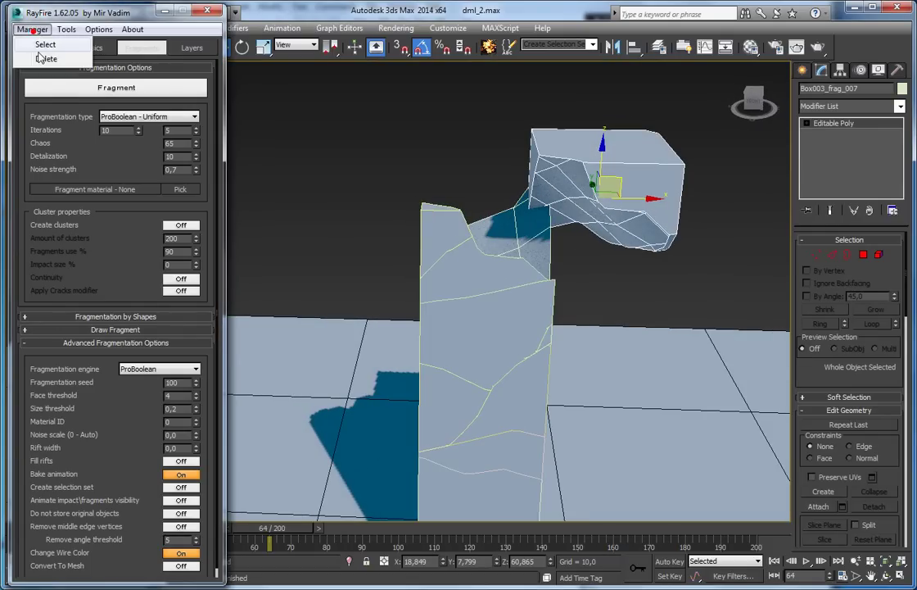
left_click(40, 62)
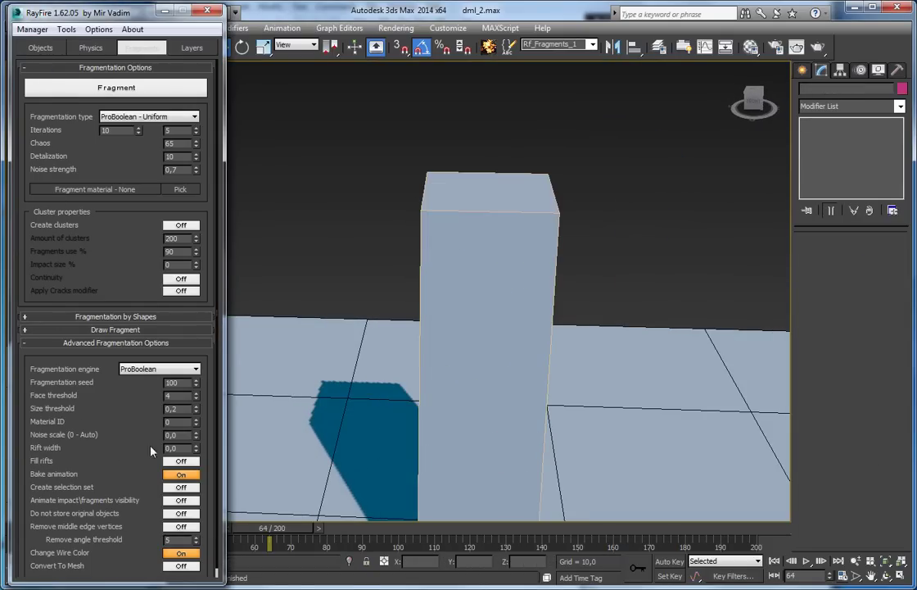
double_click(173, 436)
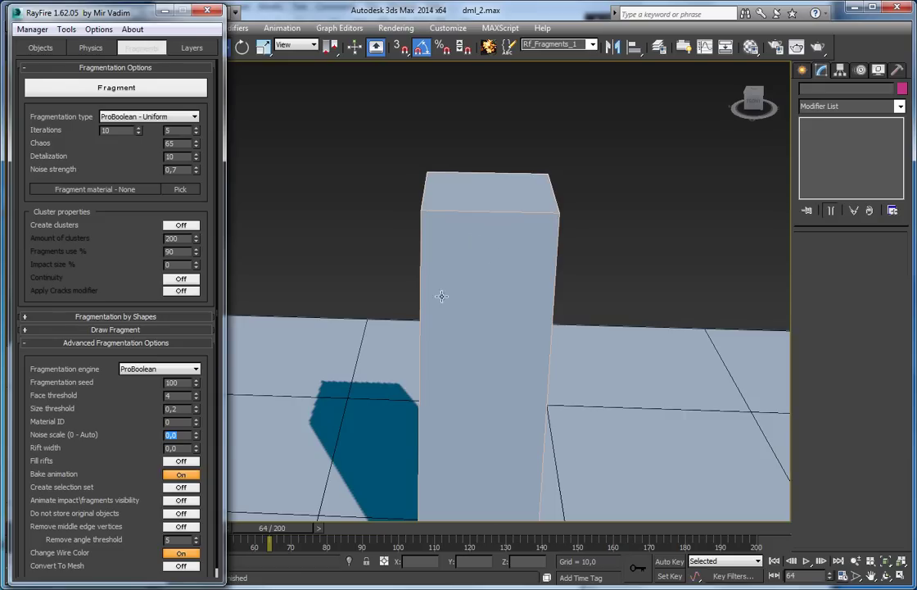
left_click_drag(197, 439, 139, 435)
type("1")
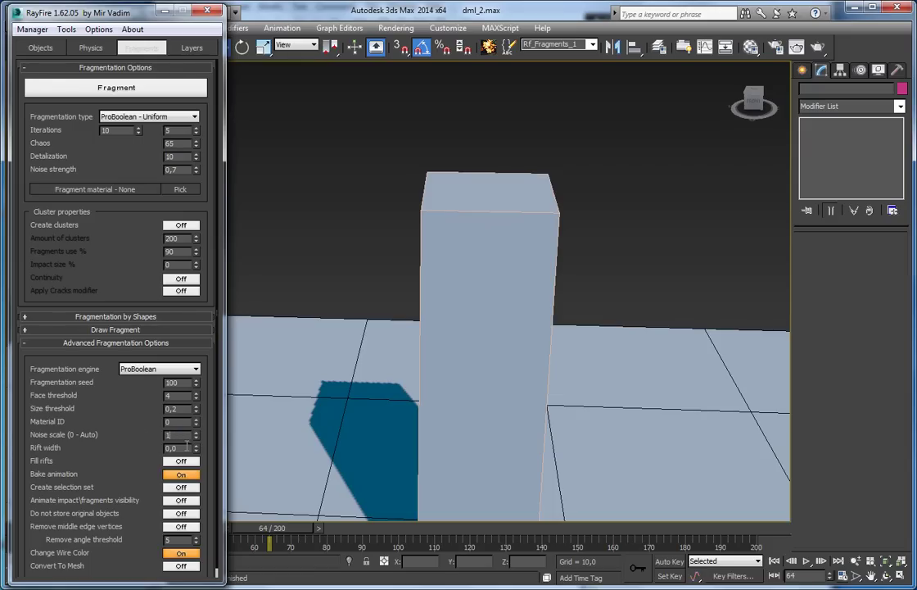
left_click(86, 90)
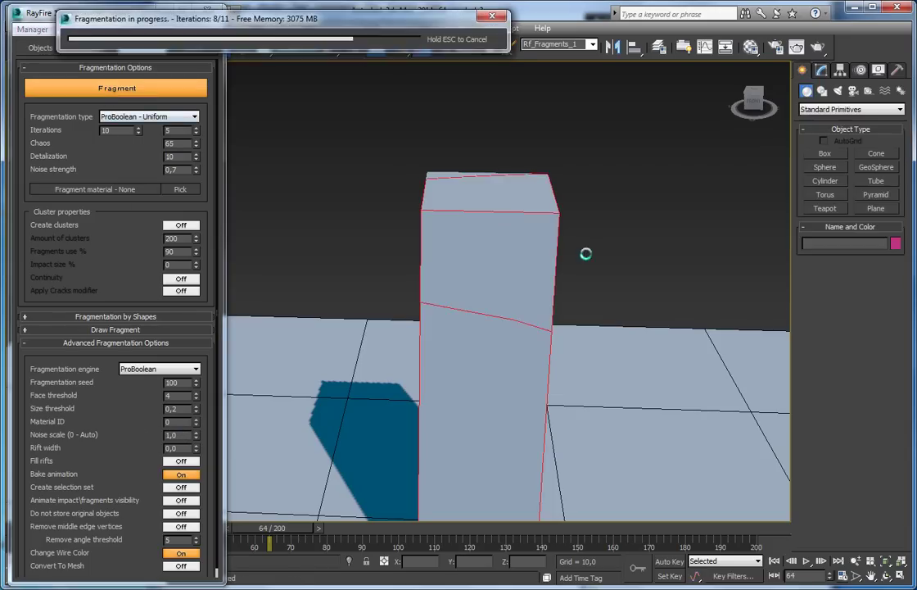
Step: Pull the large top fragment up and away from the tall box and examine the shape of its cuts
middle_click_drag(591, 280, 572, 245, "alt")
left_click(434, 262)
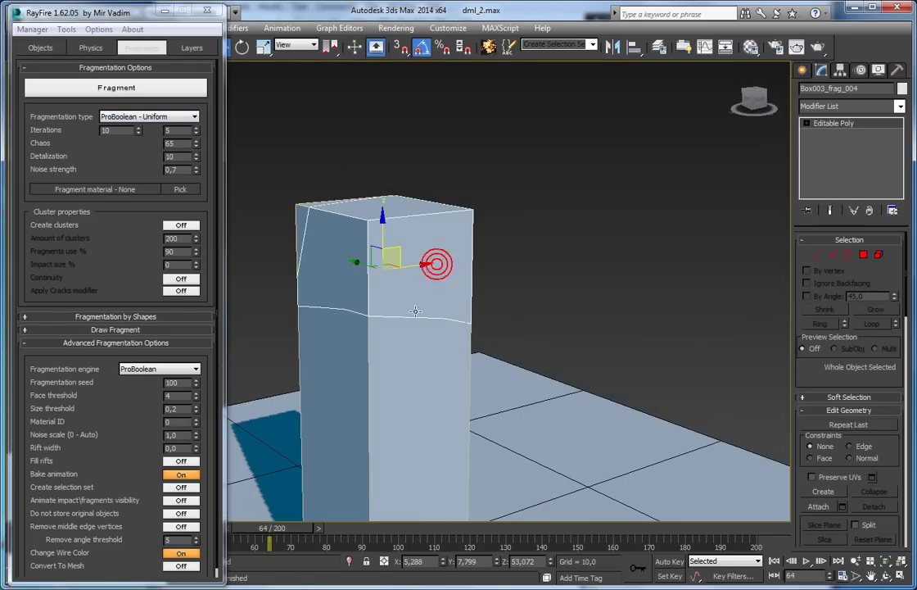
left_click_drag(395, 249, 463, 141)
middle_click_drag(491, 246, 483, 301, "alt")
Step: Delete the tall box's fragments and fragment it again with the noise scale set to 0.1
left_click(33, 31)
left_click(39, 57)
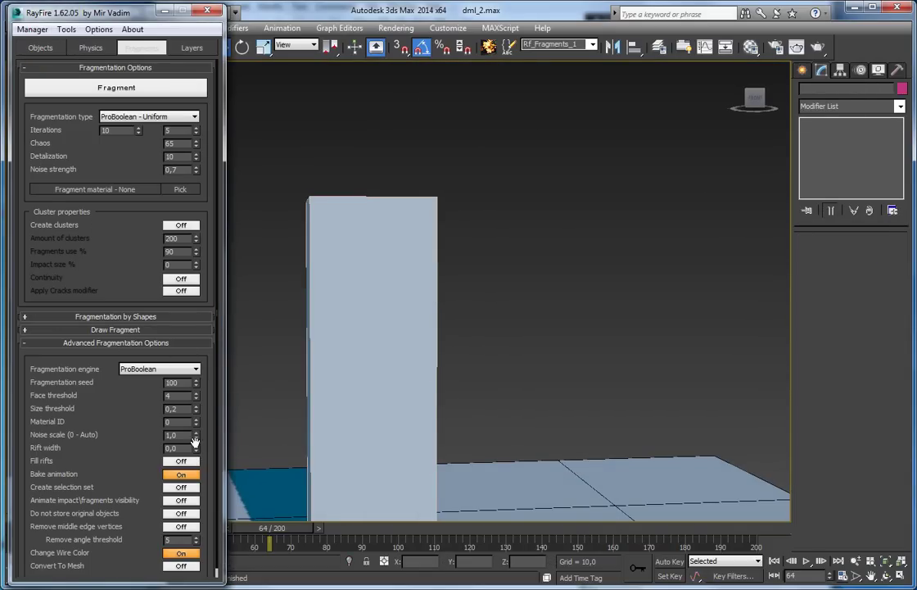
right_click(196, 436)
left_click(108, 96)
Step: Lift the top fragment straight up off the tall box and examine the cut surfaces between the pieces
left_click(375, 216)
left_click_drag(370, 206, 359, 121)
middle_click_drag(348, 189, 442, 193, "alt")
Step: Delete the tall box's fragments and fragment it again with the noise scale set to 20.8
left_click(24, 32)
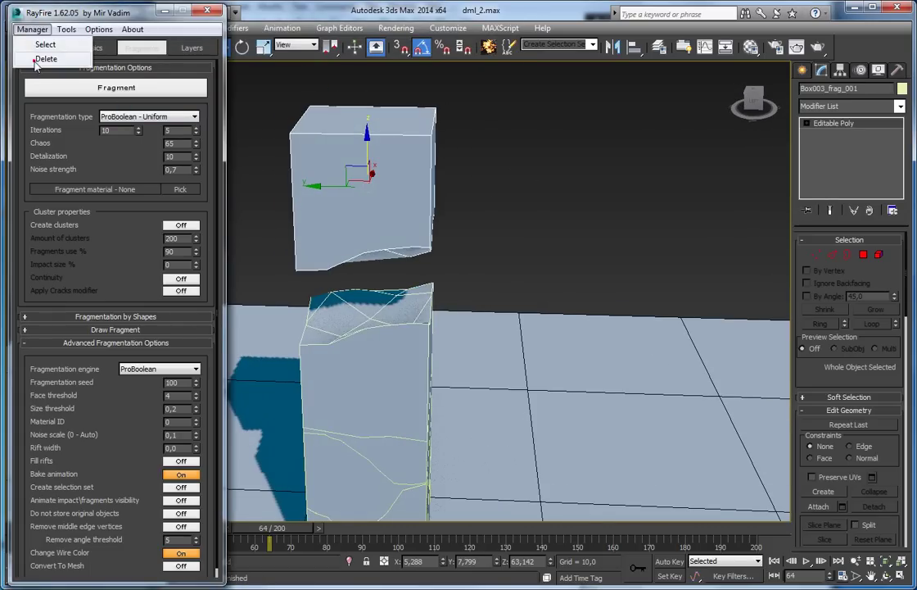
left_click(37, 62)
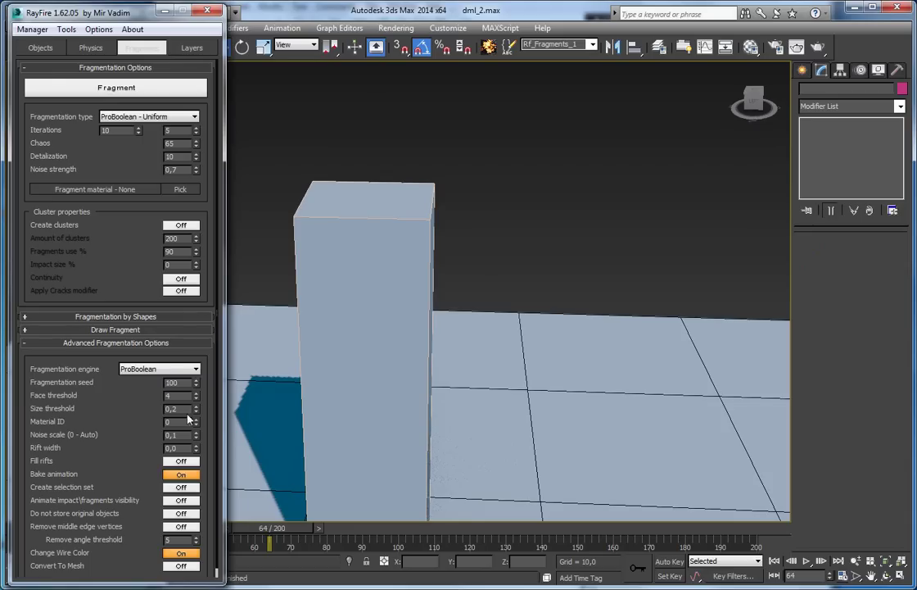
double_click(180, 435)
left_click_drag(198, 438, 194, 432)
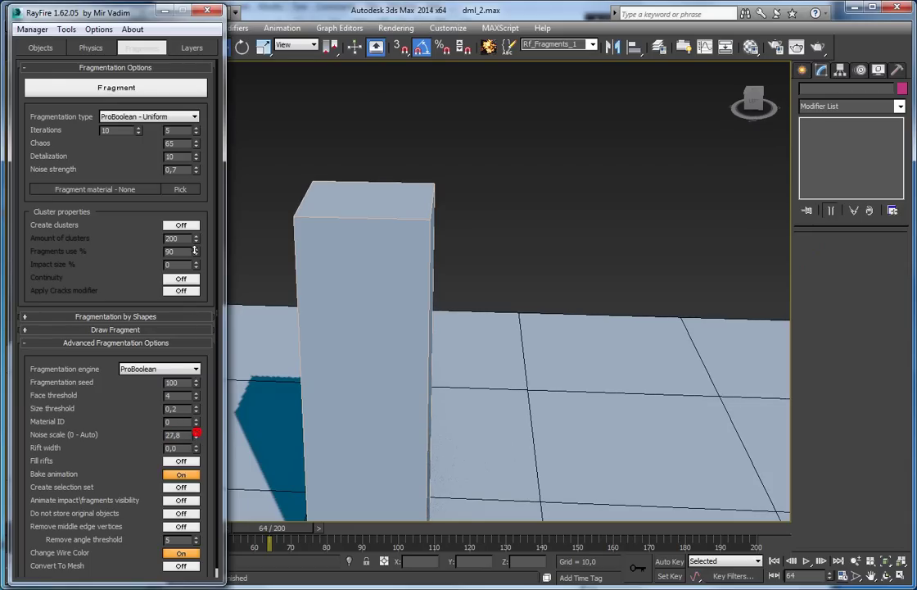
left_click(97, 88)
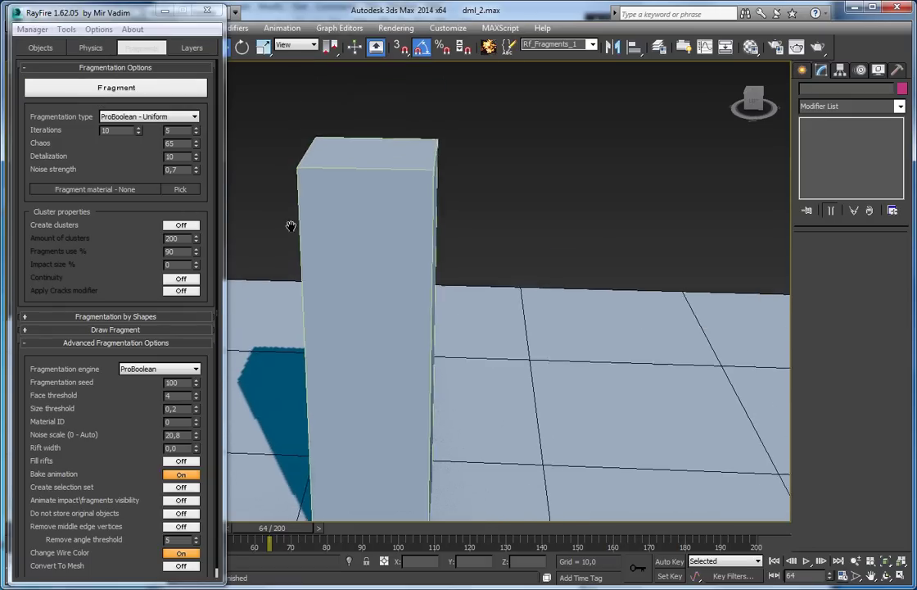
Step: Delete the tall box's fragments, reset the noise scale to 0 and select the original box
left_click(32, 29)
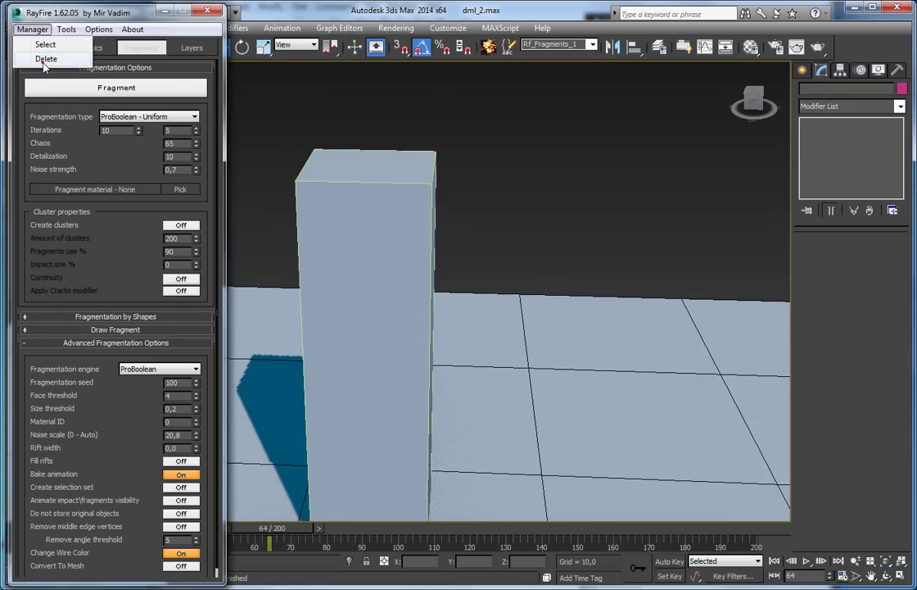
left_click(42, 59)
scroll(98, 289, "down", 1)
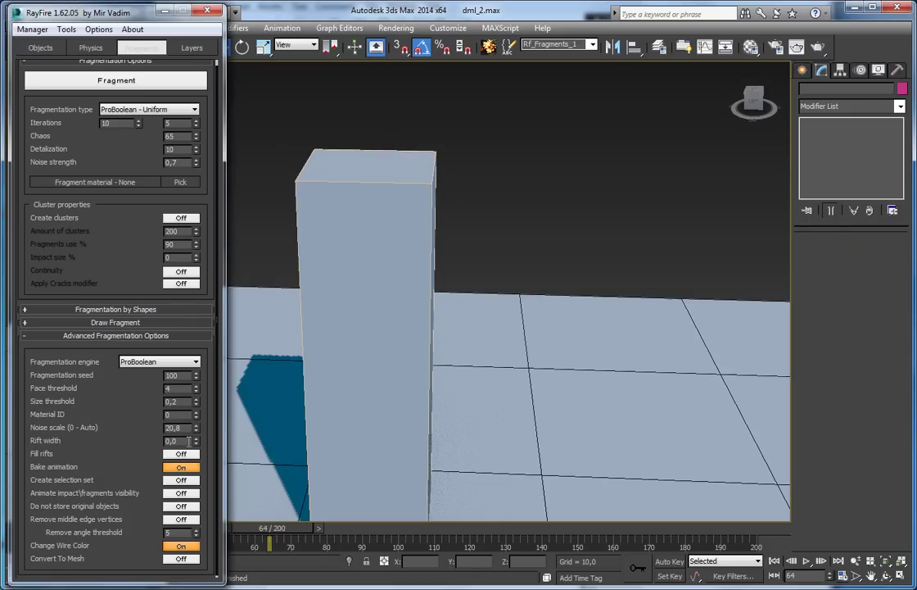
right_click(196, 429)
left_click_drag(186, 429, 90, 430)
left_click(308, 381)
middle_click_drag(323, 389, 343, 316, "alt")
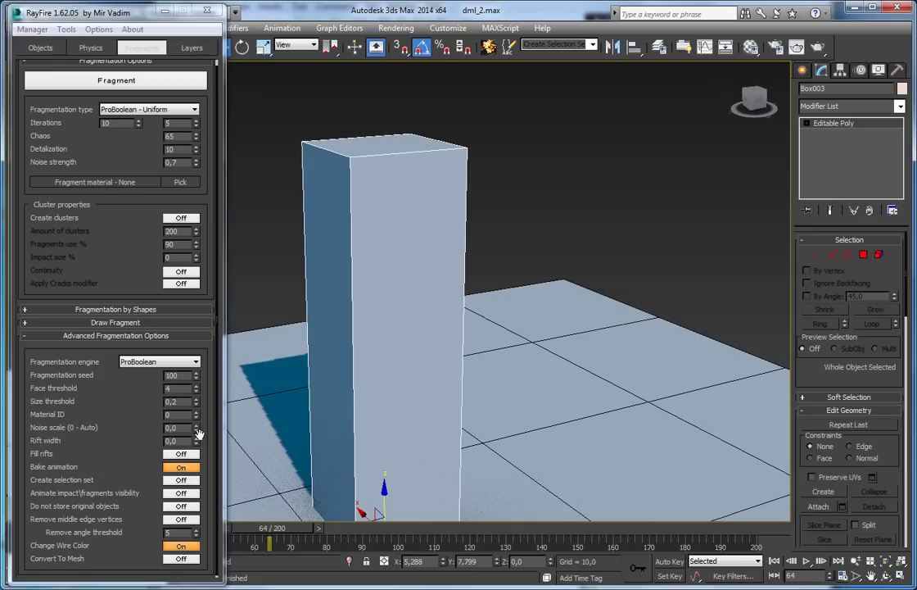
Step: Set the rift width to 1 and fragment the selected tall box
left_click(33, 30)
double_click(180, 440)
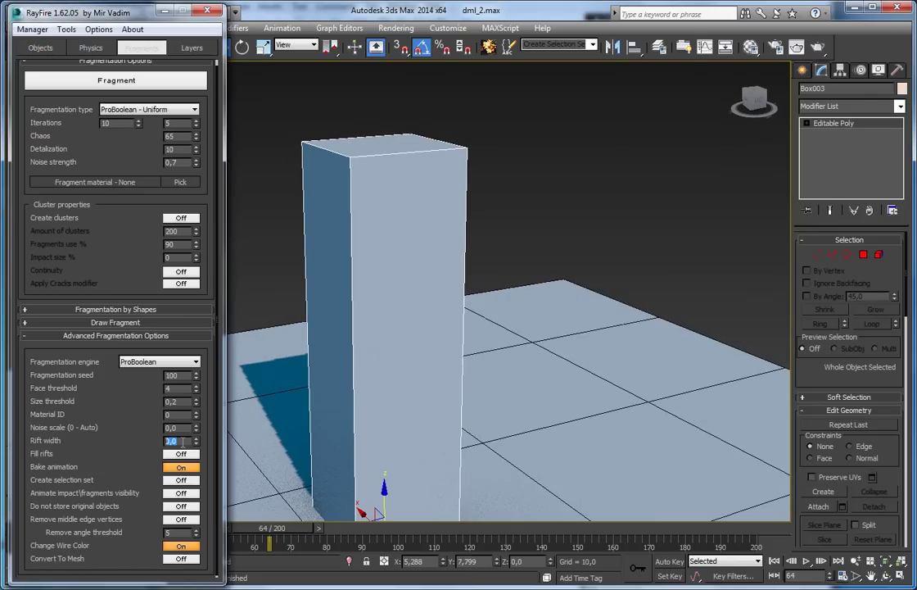
middle_click_drag(391, 344, 404, 286)
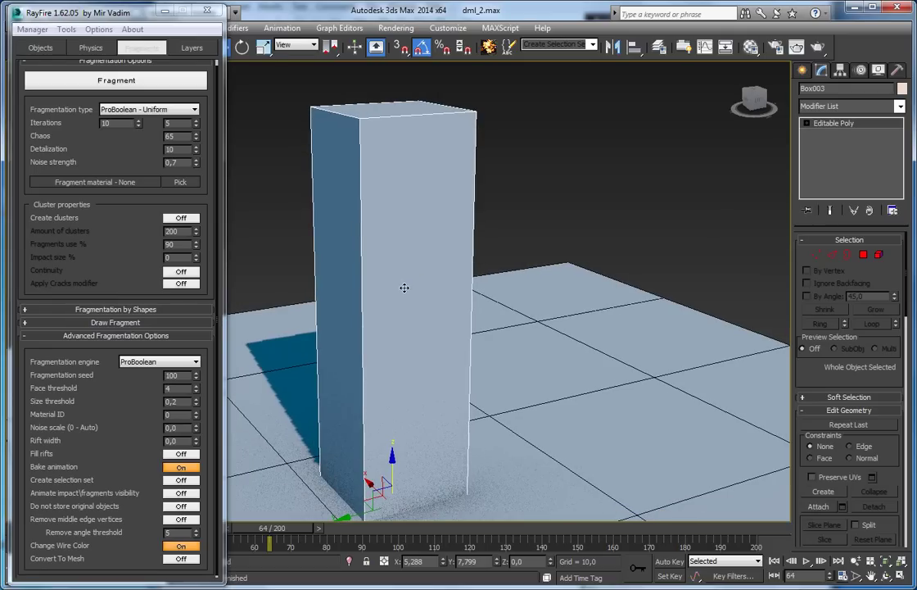
left_click_drag(196, 445, 195, 415)
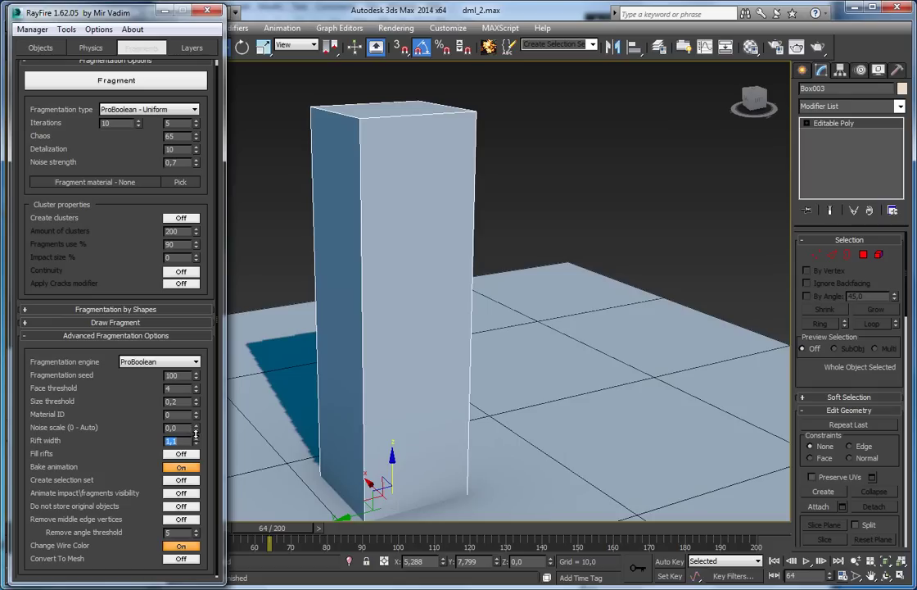
type("1")
left_click(105, 82)
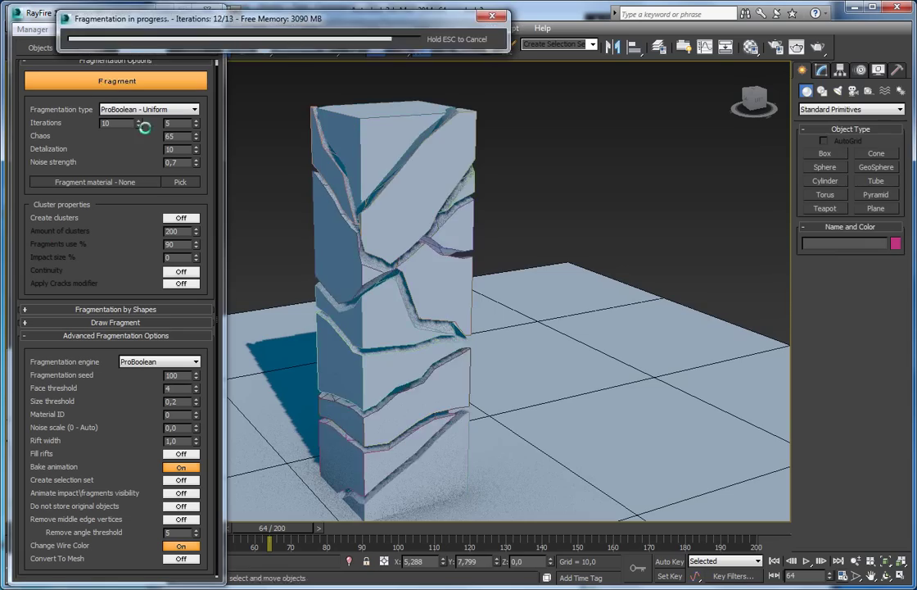
Step: Examine the rifts between the tall box's fragments from several sides and up close
middle_click_drag(419, 213, 319, 203, "alt")
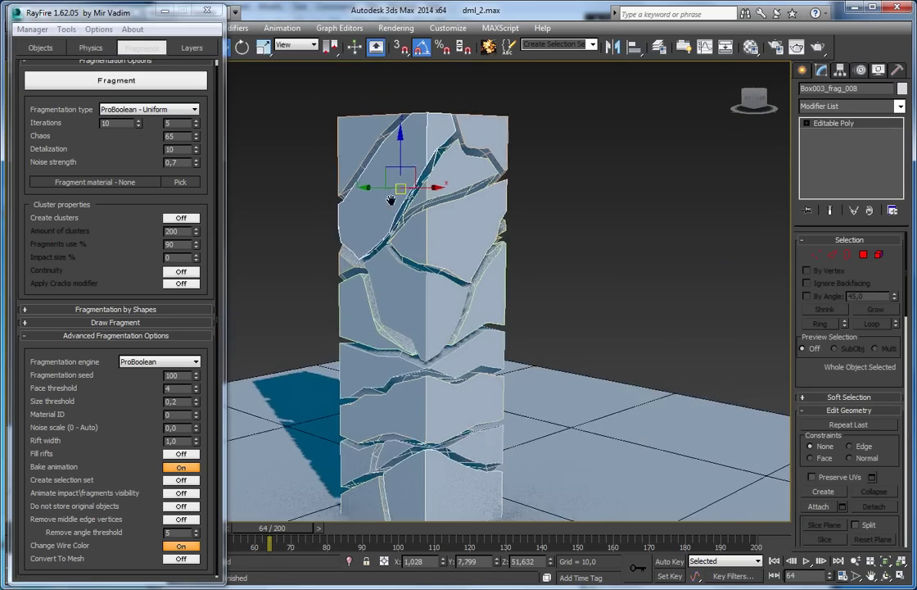
scroll(397, 301, "up", 5)
middle_click_drag(396, 301, 396, 176, "alt")
middle_click_drag(426, 267, 586, 222, "alt")
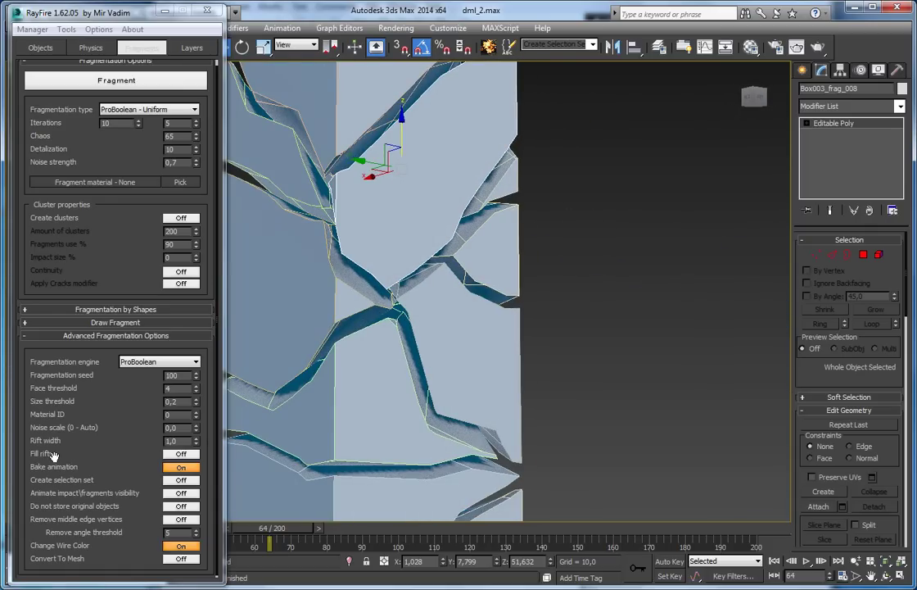
Step: Turn on Fill rifts, delete the tall box's fragments and fragment it again
left_click(180, 453)
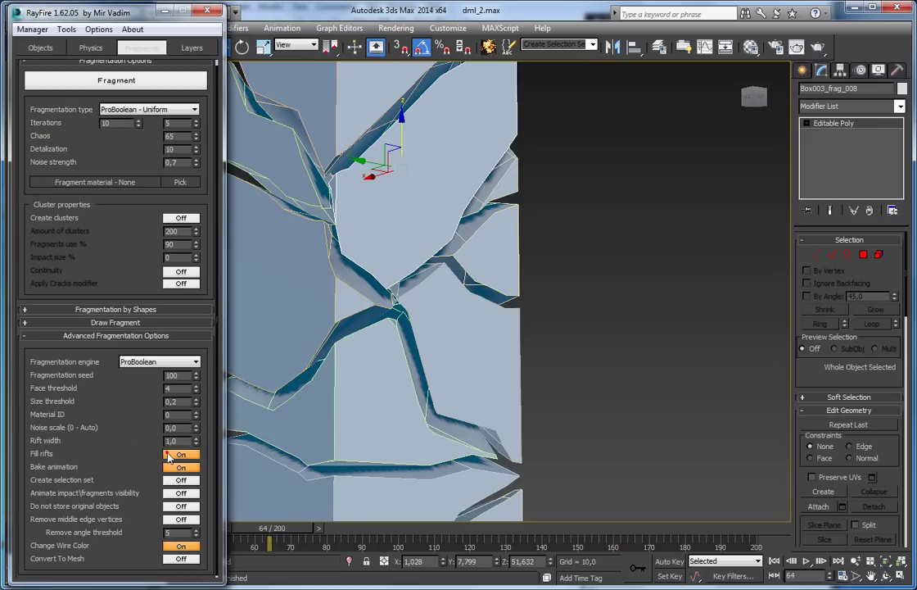
left_click(33, 29)
left_click(37, 55)
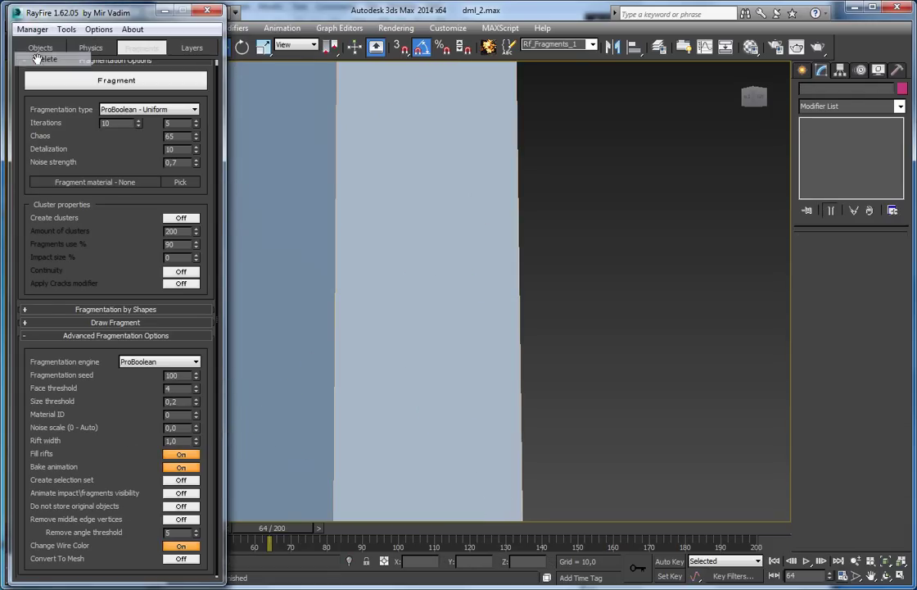
left_click(81, 85)
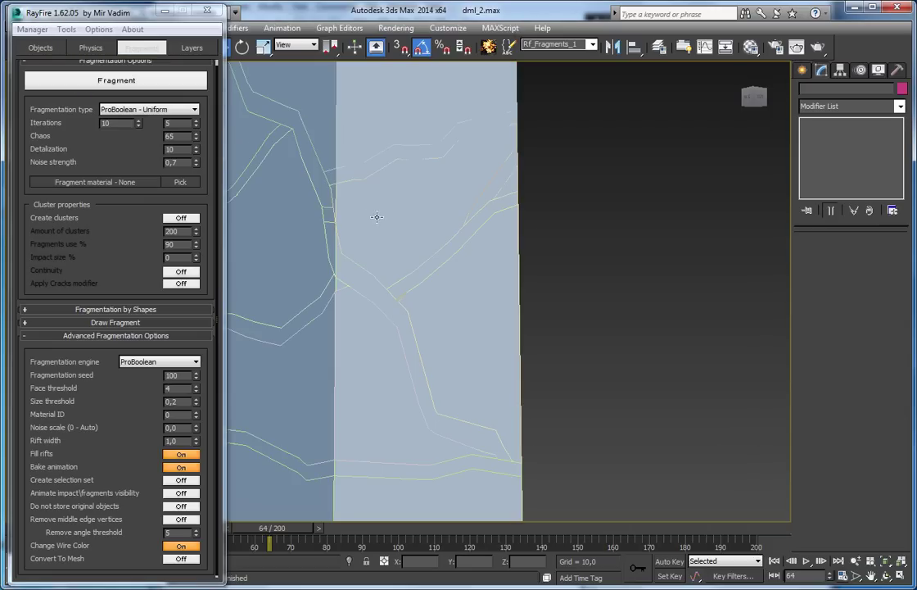
Step: Move several fragments sideways out of the tall box to expose the pieces filling its rifts
left_click(454, 244)
middle_click_drag(455, 243, 380, 353, "alt")
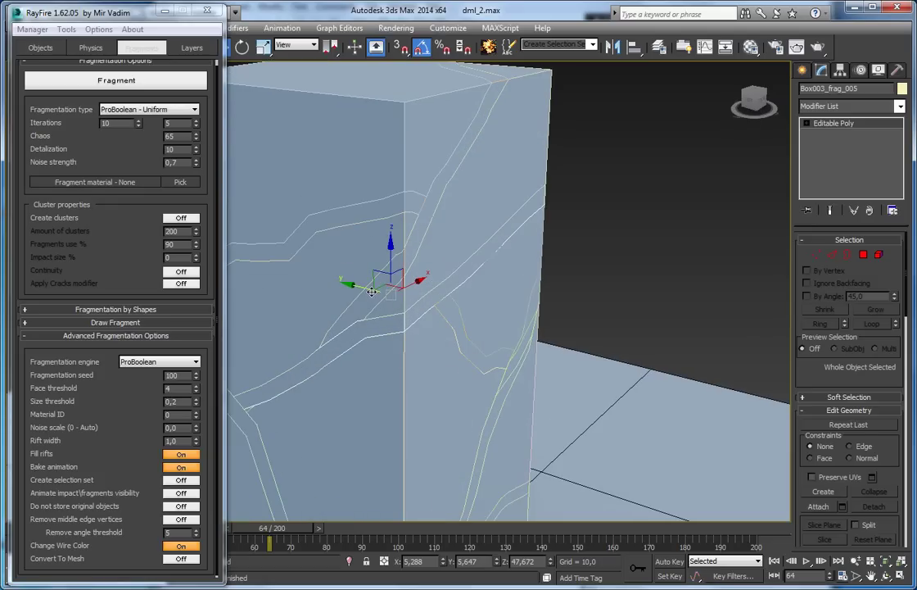
left_click_drag(377, 344, 509, 326)
middle_click_drag(524, 324, 538, 288, "alt")
left_click_drag(461, 142, 674, 166)
left_click(411, 176)
left_click_drag(412, 185, 720, 235)
mouse_move(436, 239)
middle_mouse_down("alt")
mouse_move(401, 260)
mouse_move(453, 243)
middle_mouse_up("alt")
Step: Undo all the fragment moves on the tall box
key("ctrl+z")
key("ctrl+z")
key("ctrl+z")
key("ctrl+z")
key("ctrl+z")
key("ctrl+z")
key("ctrl+z")
key("ctrl+z")
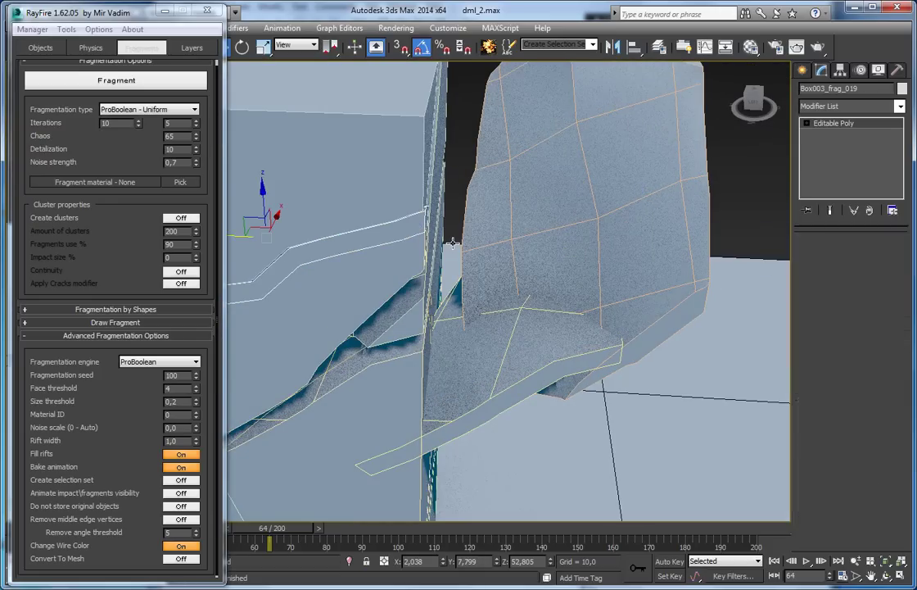
key("ctrl+z")
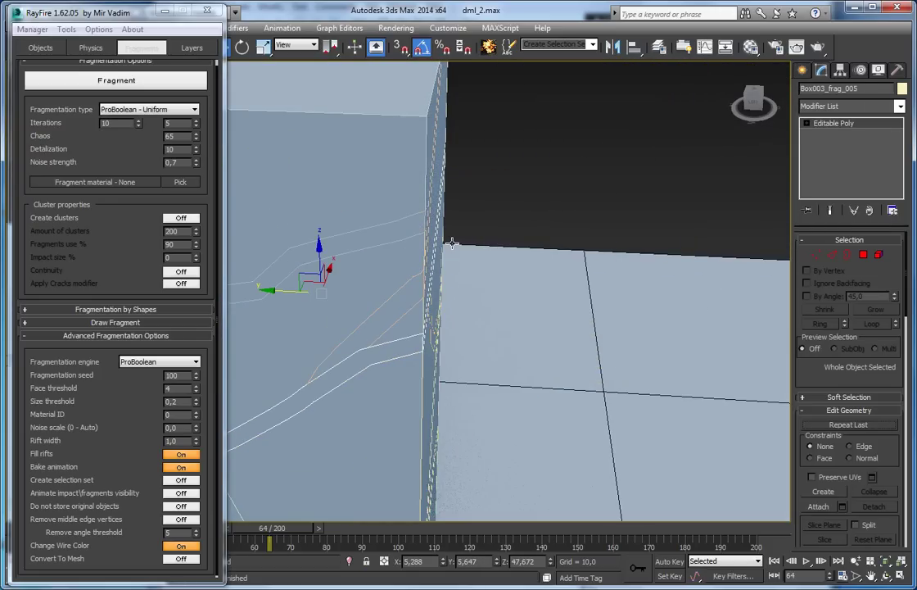
Step: Move the upper rift-filling piece out of the tall box along the Y axis to about Y -9.1
middle_click_drag(358, 246, 452, 233, "alt")
left_click(456, 224)
left_click(456, 224)
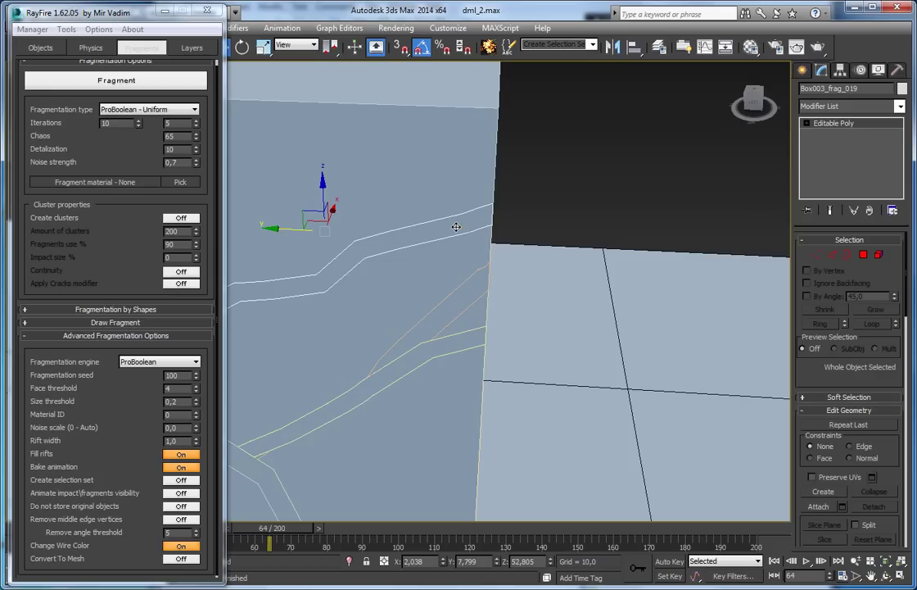
left_click_drag(288, 229, 606, 240)
scroll(581, 258, "down", 4)
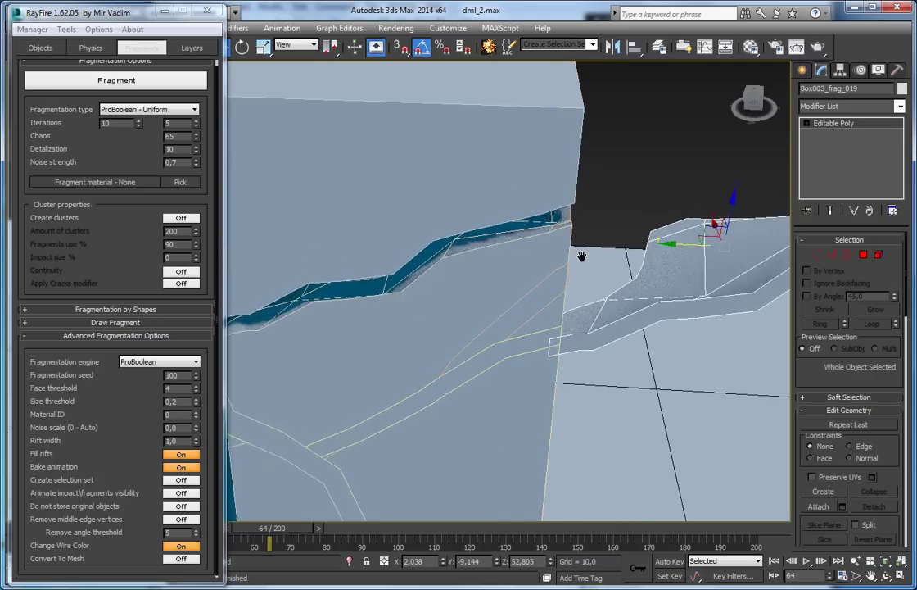
middle_click_drag(478, 253, 469, 238, "alt")
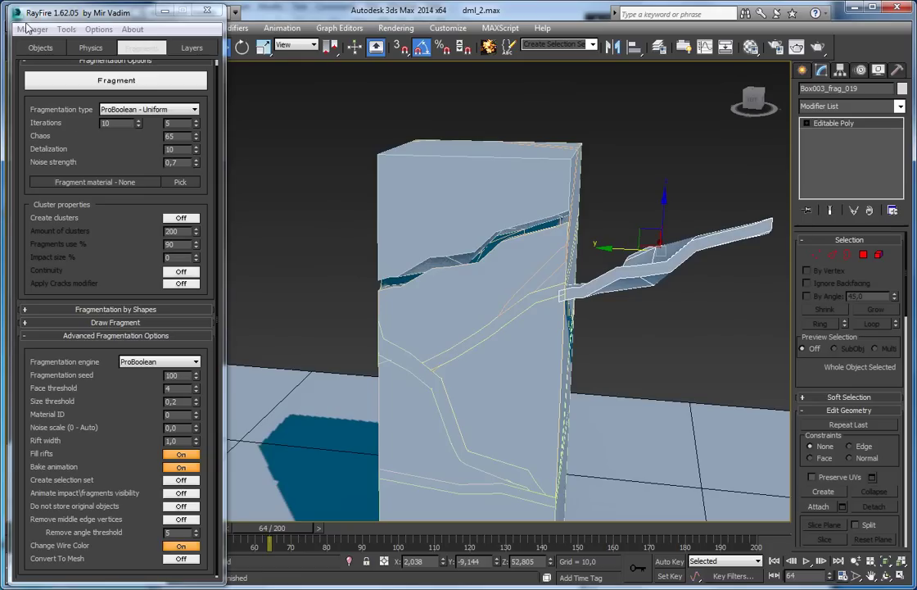
Step: Delete the tall box's fragments and reset the rift options, with Fill rifts off and rift width 0
left_click(31, 28)
left_click(35, 57)
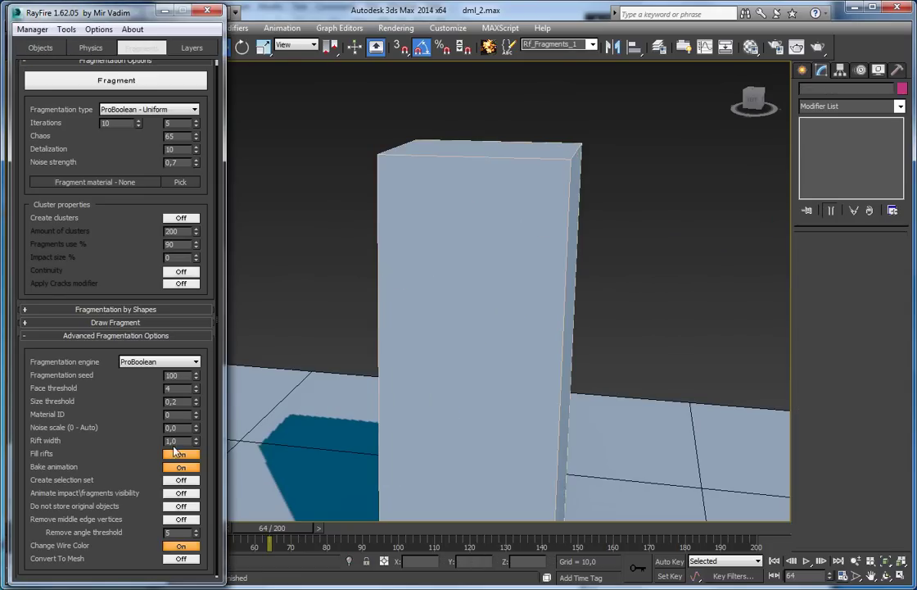
left_click(180, 457)
right_click(196, 442)
Step: Animate the tall box with Auto Key at frame 64, shifting it and rotating it onto its side to X -90, Y 85
left_click(406, 275)
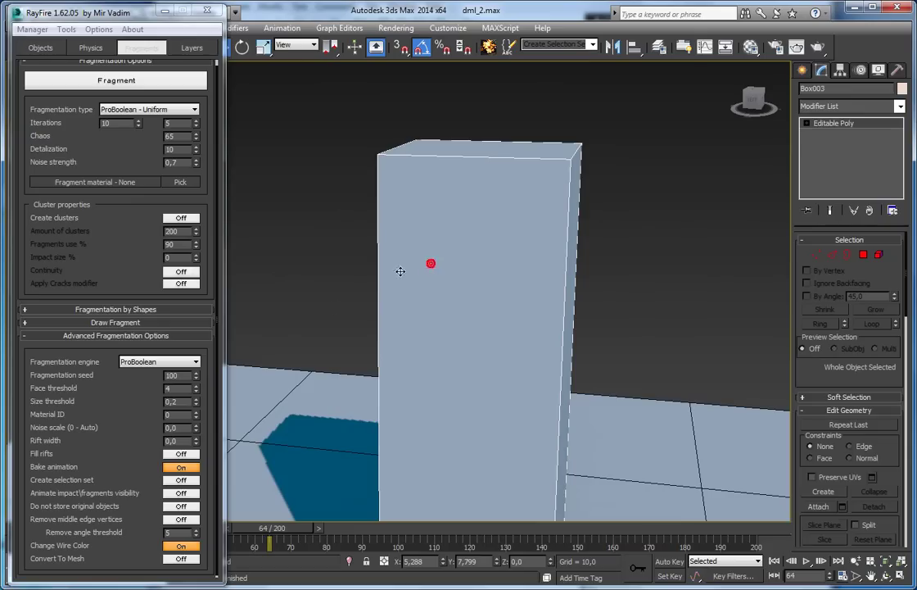
left_click(660, 562)
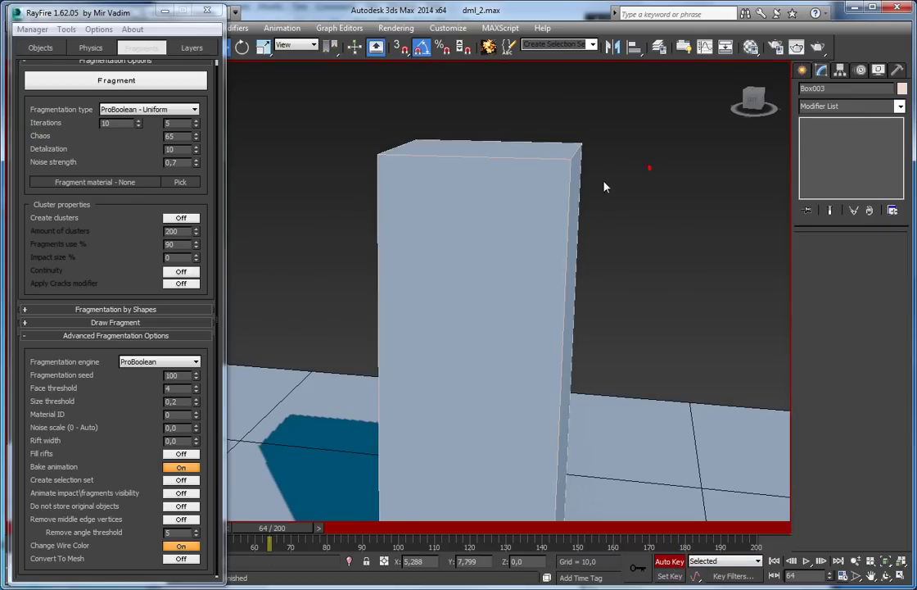
scroll(594, 168, "down", 3)
left_click_drag(483, 412, 638, 319)
key("e")
left_click_drag(713, 351, 706, 316)
left_click_drag(282, 543, 298, 514)
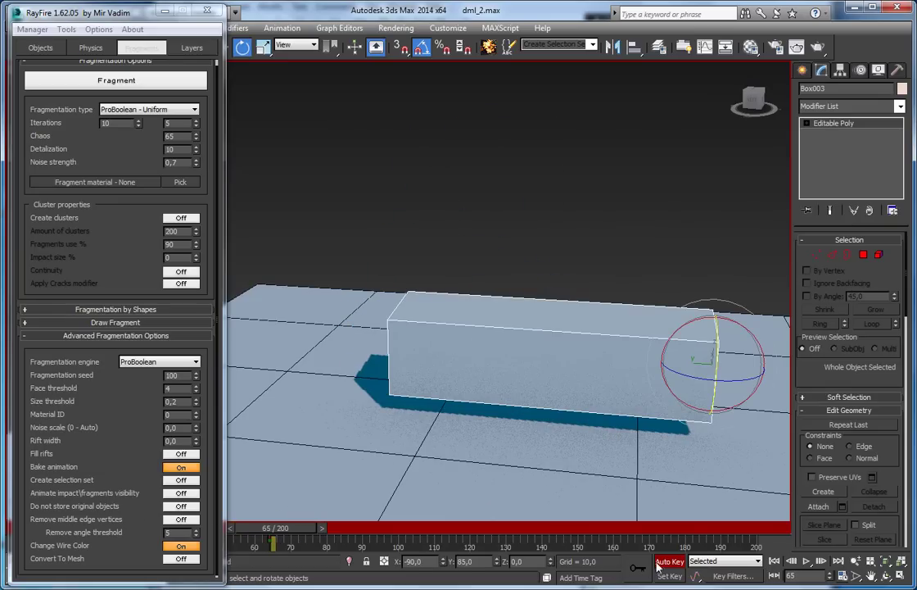
left_click(665, 562)
Step: Turn off Bake animation and fragment the tilted box at frame 26
left_click(178, 467)
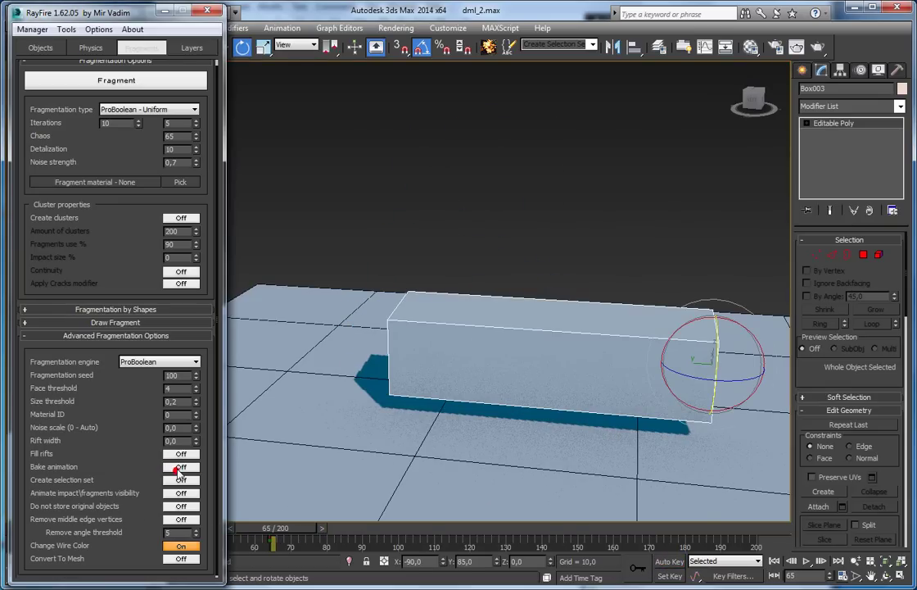
left_click_drag(277, 535, 121, 456)
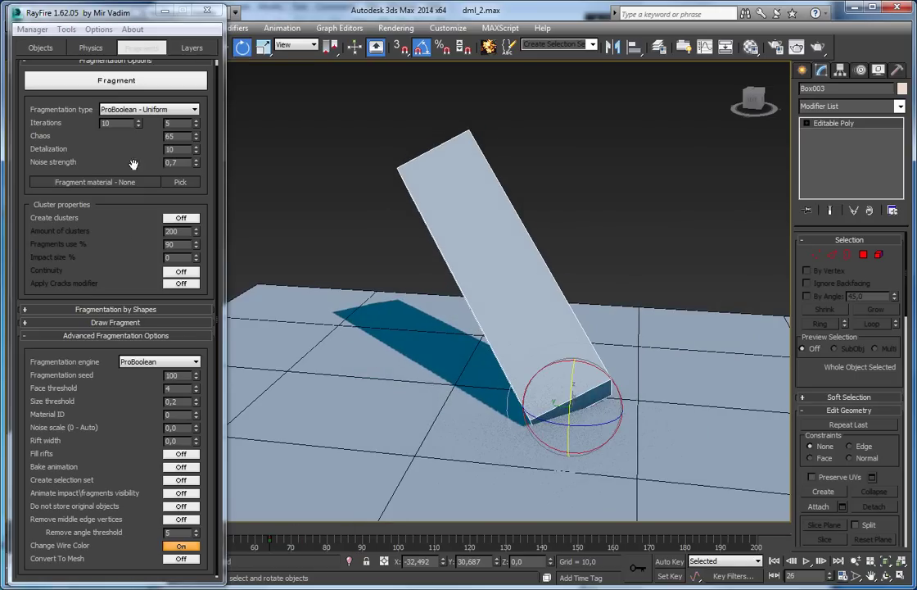
left_click(117, 81)
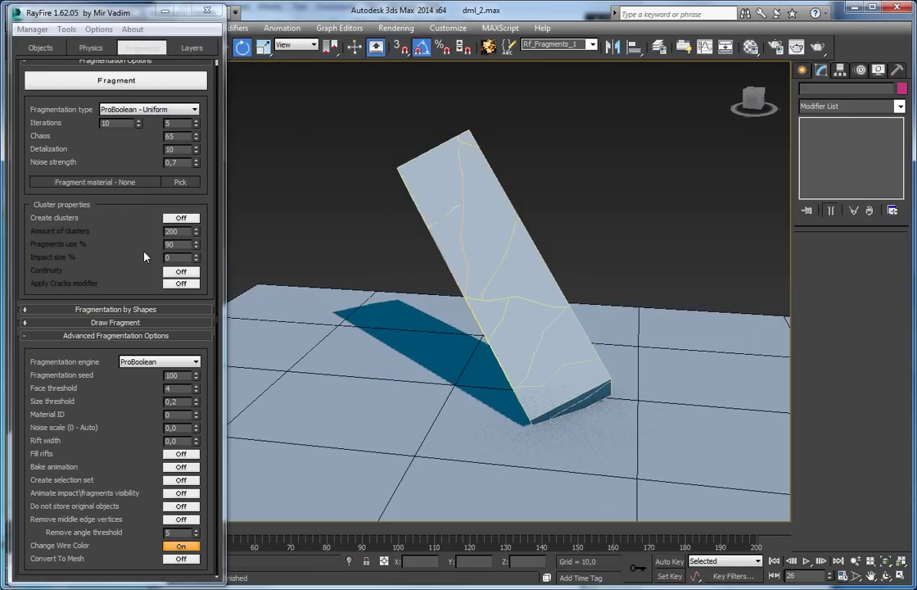
Step: Shorten the RayFire window to uncover the time slider, select an upper fragment and scrub back to frame 0
left_click_drag(200, 584, 200, 494)
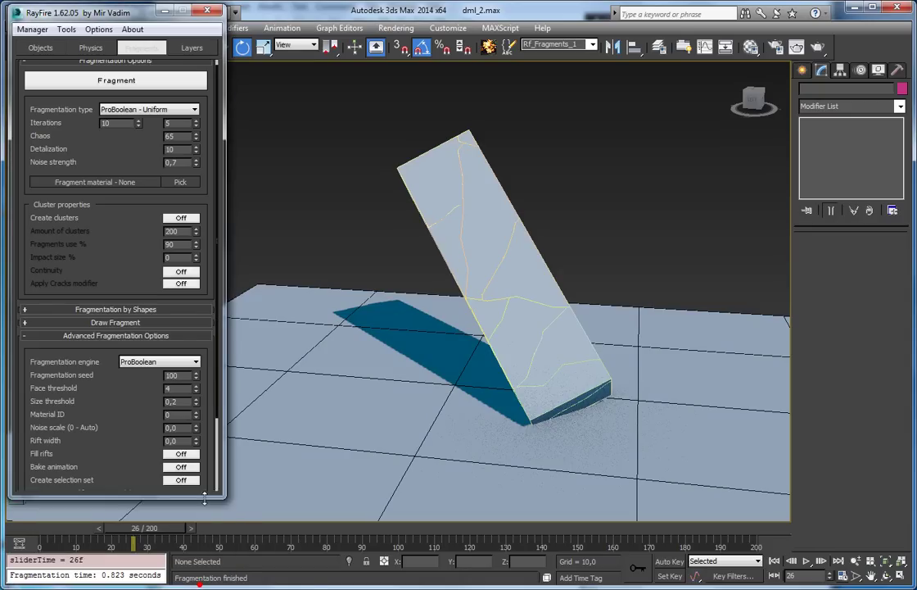
left_click(496, 243)
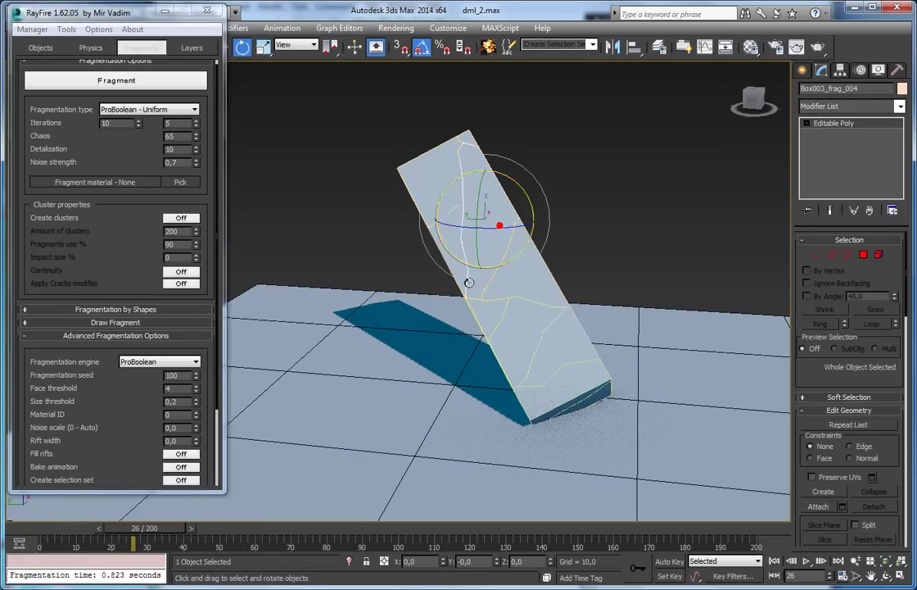
middle_click_drag(522, 431, 264, 424, "alt")
left_click_drag(164, 530, 57, 531)
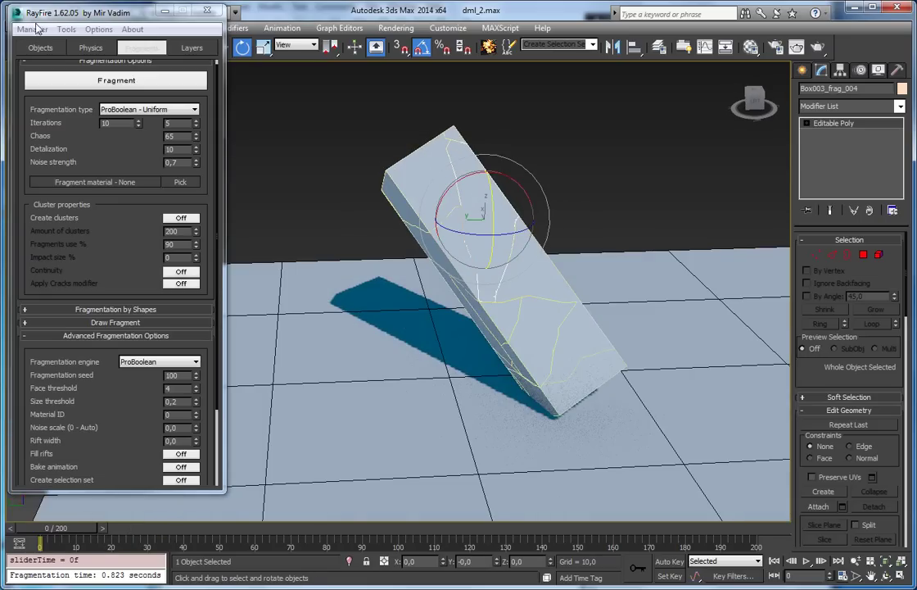
Step: Delete the tall box's fragments, turn on Bake animation and fragment the box again at frame 0
left_click(33, 29)
left_click(35, 59)
scroll(106, 402, "down", 3)
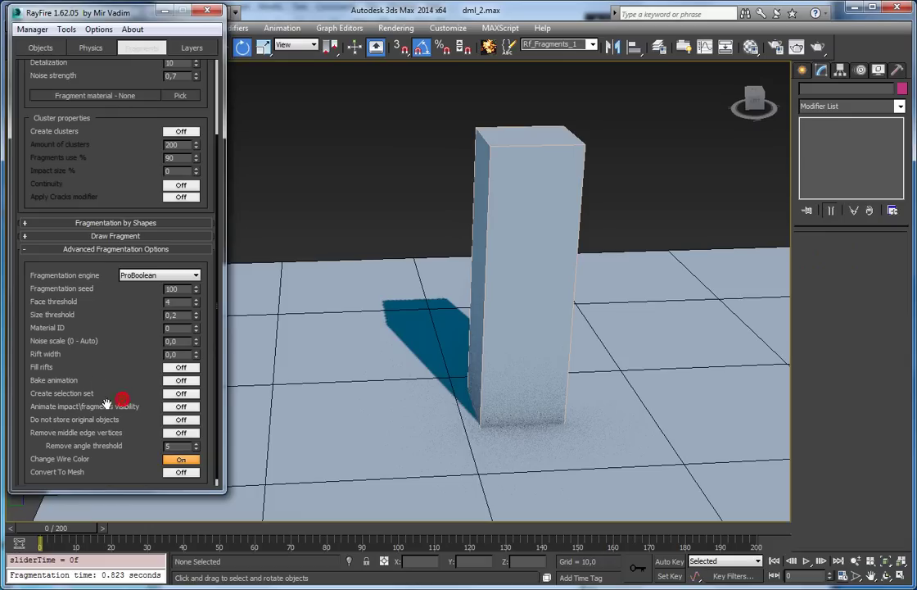
left_click(180, 381)
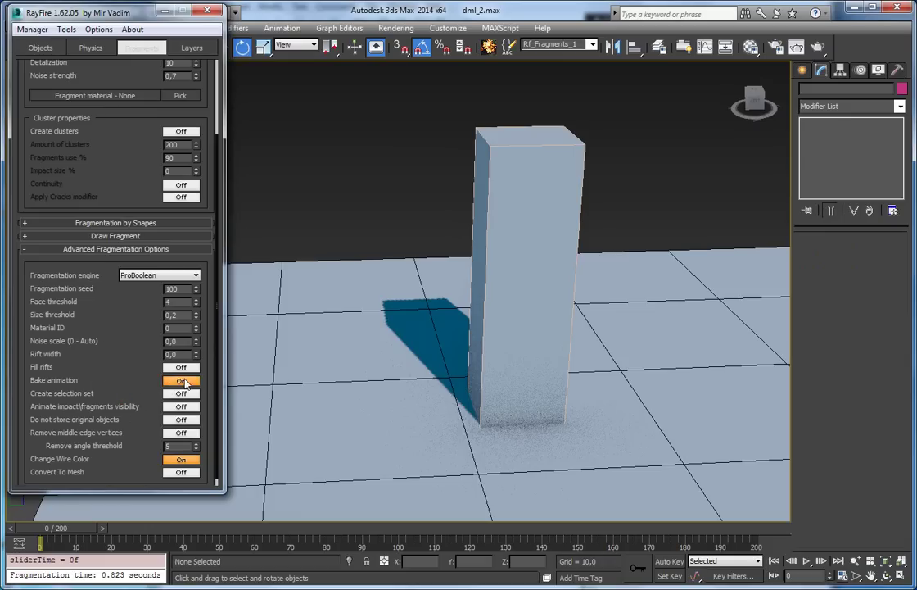
scroll(69, 82, "up", 3)
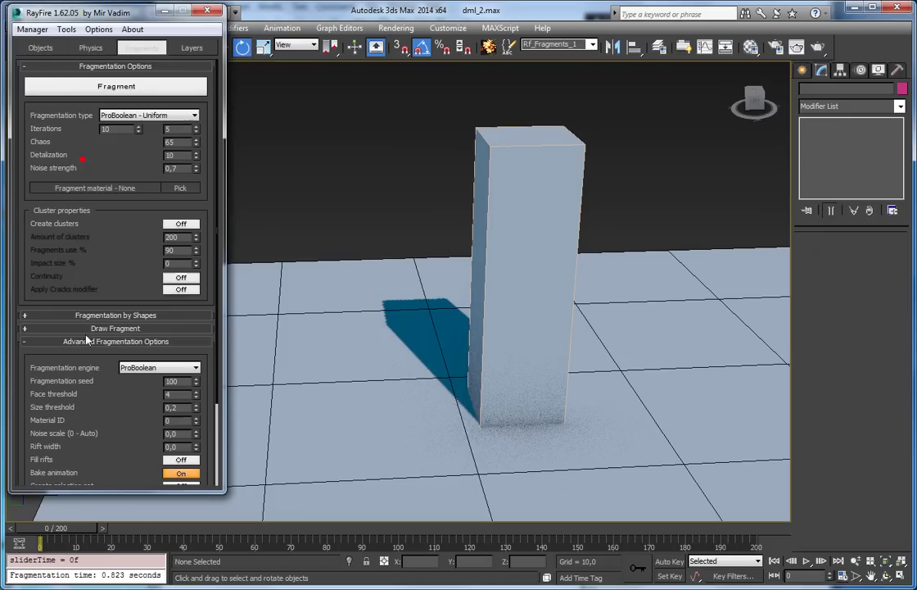
left_click(86, 88)
Step: Scrub the timeline forward and back to frame 0 to examine the fragments' baked animation, and select an upper fragment
left_click_drag(78, 533, 96, 528)
key("e")
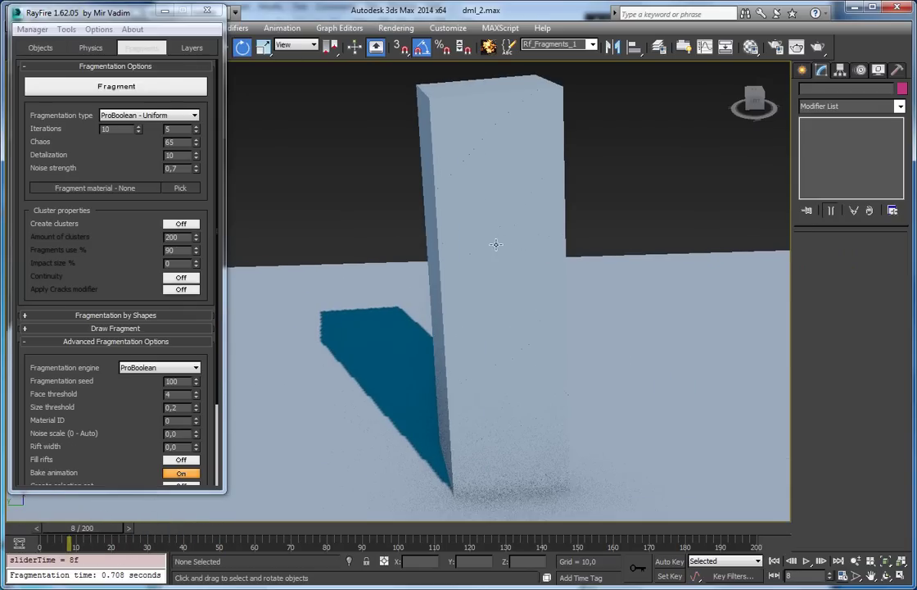
middle_click_drag(508, 260, 480, 220)
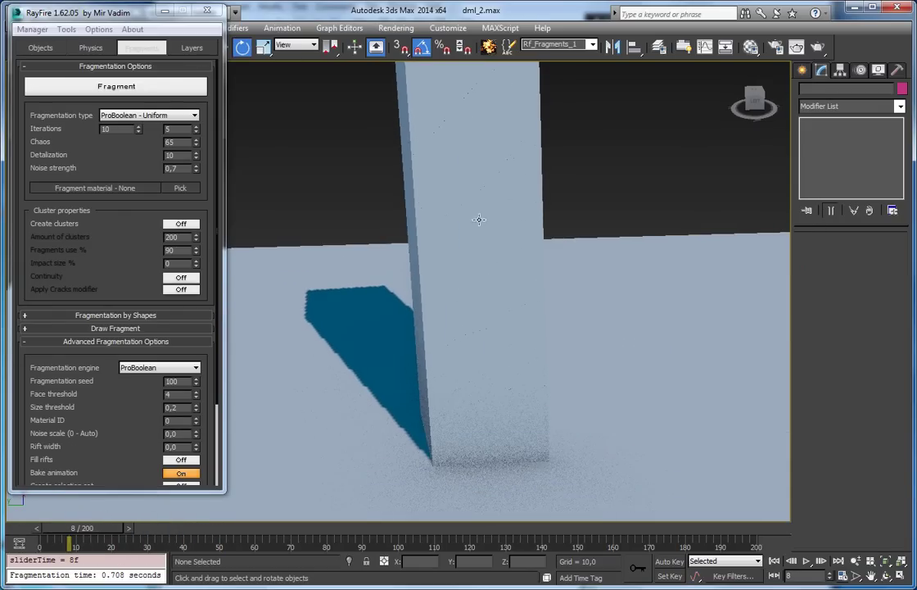
left_click_drag(103, 527, 123, 532)
left_click_drag(238, 533, 39, 528)
key("F4")
left_click(365, 210)
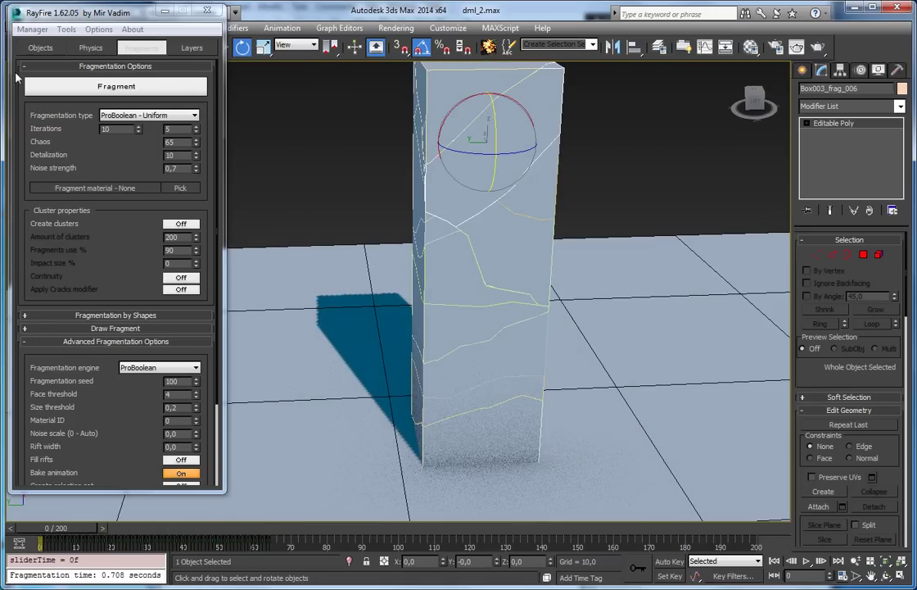
Step: Delete the tall box's fragments, turn on Create selection set and fragment the box again
left_click(31, 30)
left_click(34, 57)
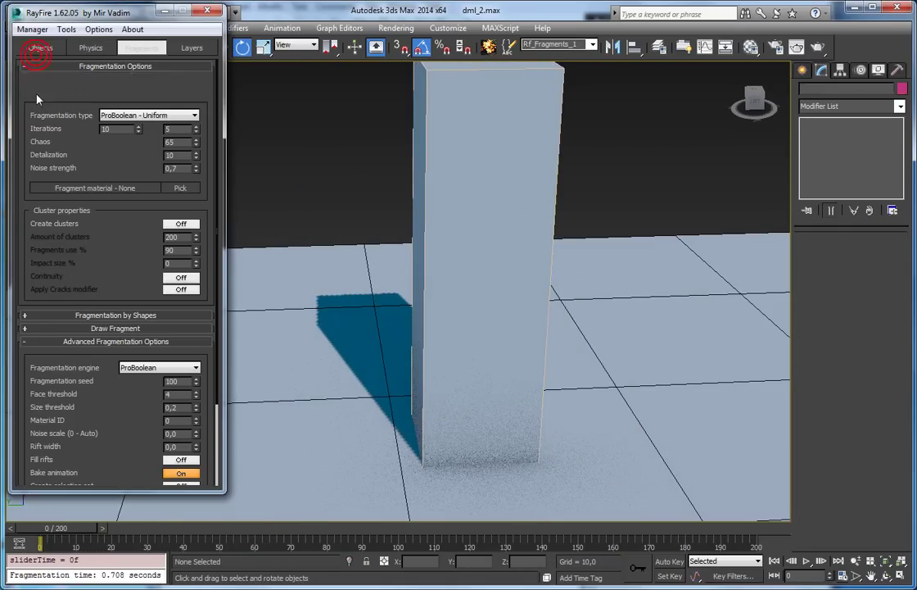
scroll(96, 390, "down", 3)
scroll(96, 390, "down", 1)
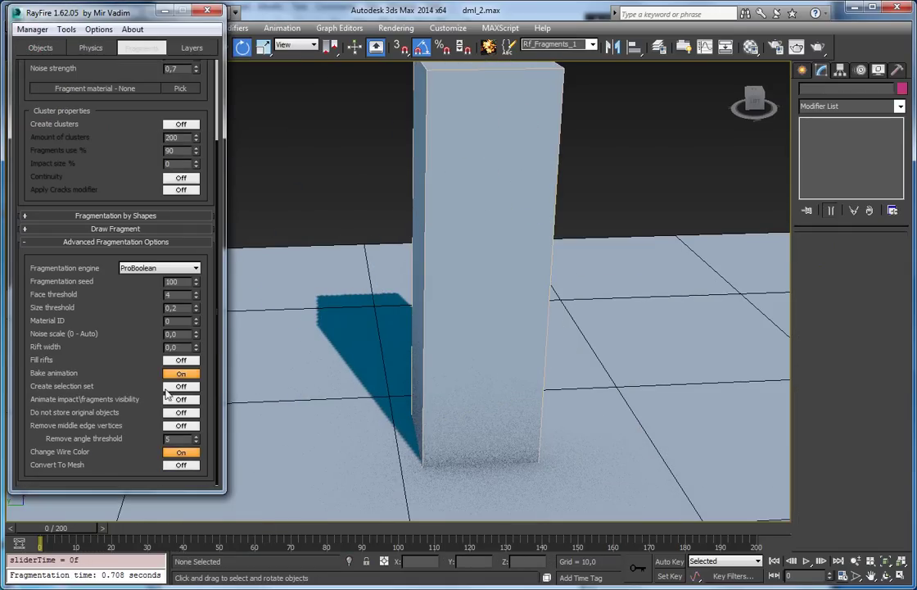
left_click(181, 383)
scroll(142, 281, "up", 4)
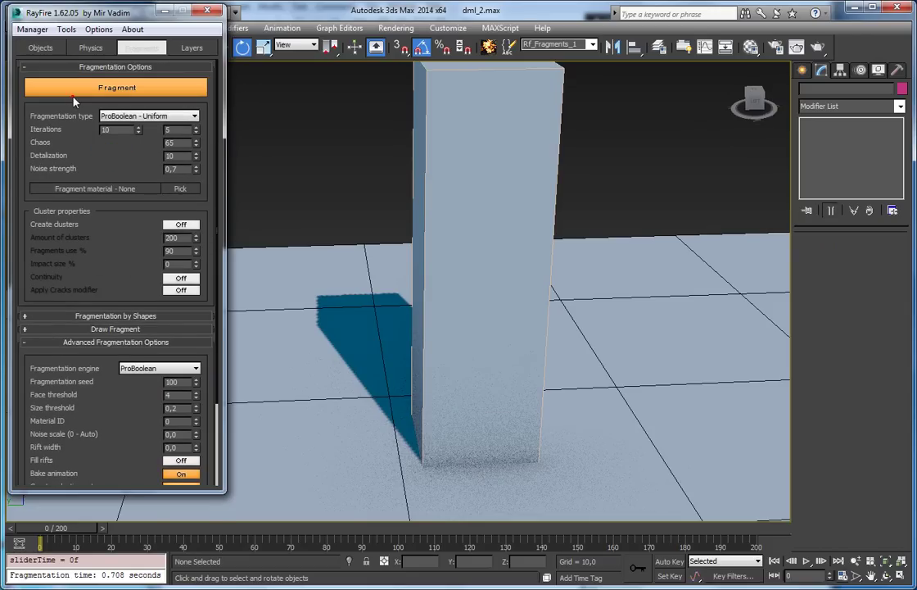
left_click(73, 90)
Step: Select all the fragments through the Rf_Fragments_1 selection set, and reselect them the same way after picking a single fragment
left_click(593, 45)
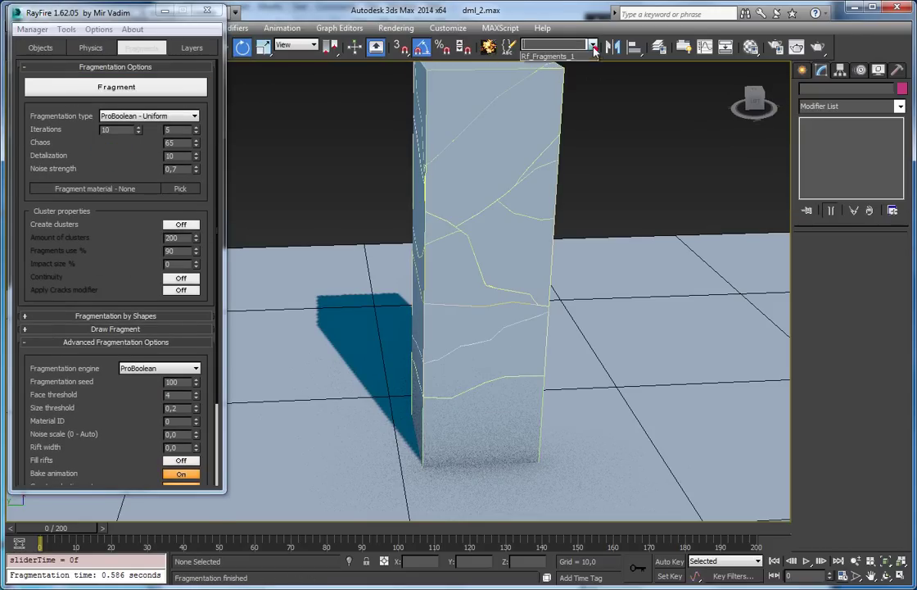
left_click(573, 54)
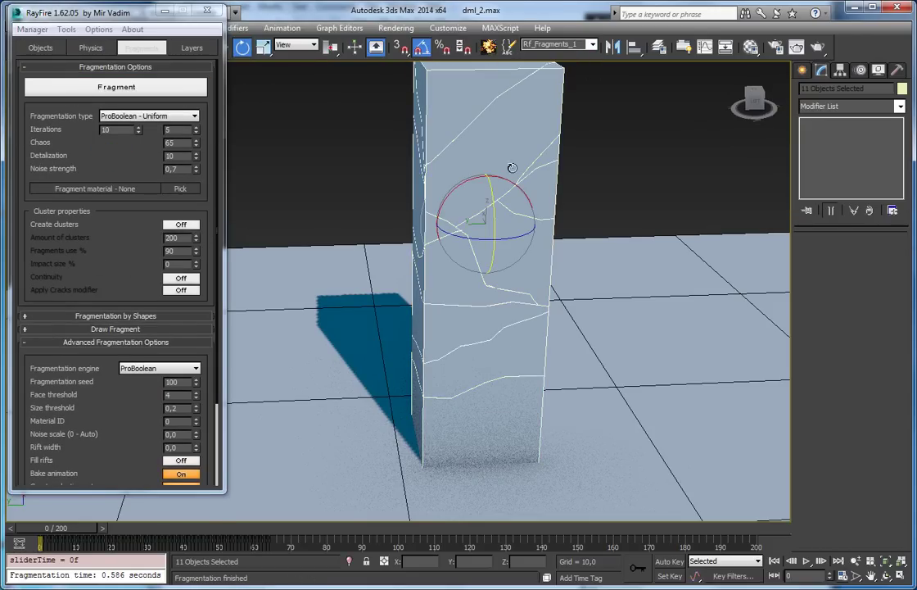
left_click(592, 45)
left_click(570, 57)
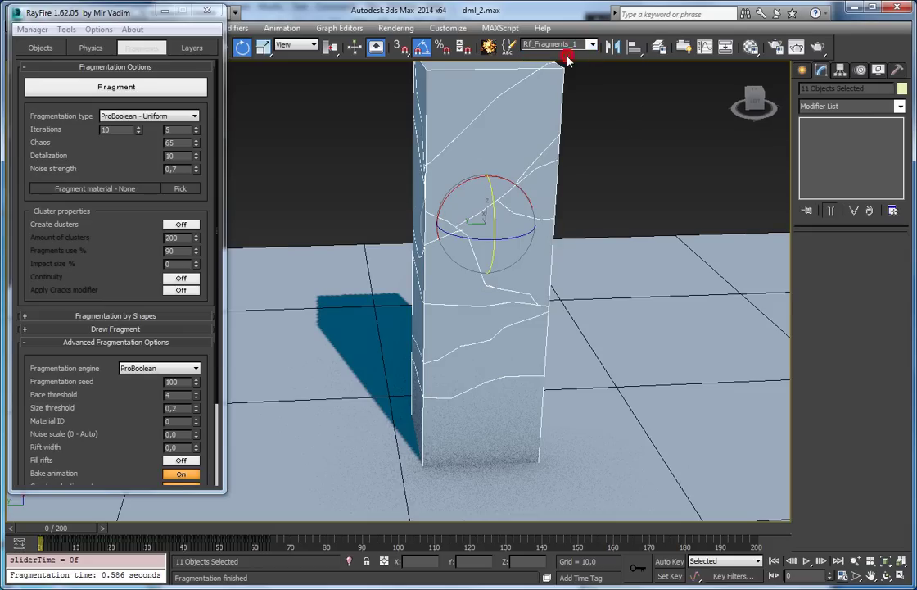
left_click(577, 140)
left_click(517, 158)
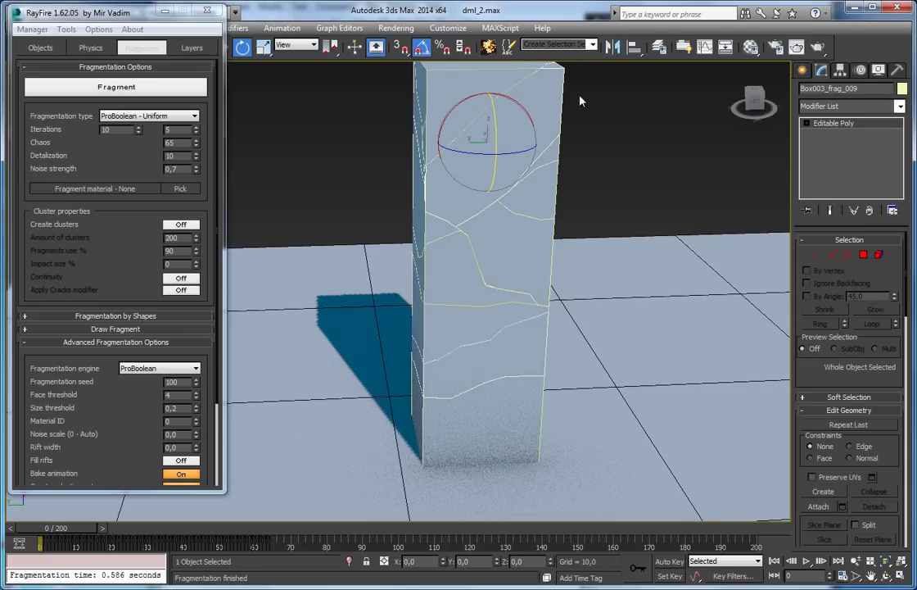
left_click(592, 45)
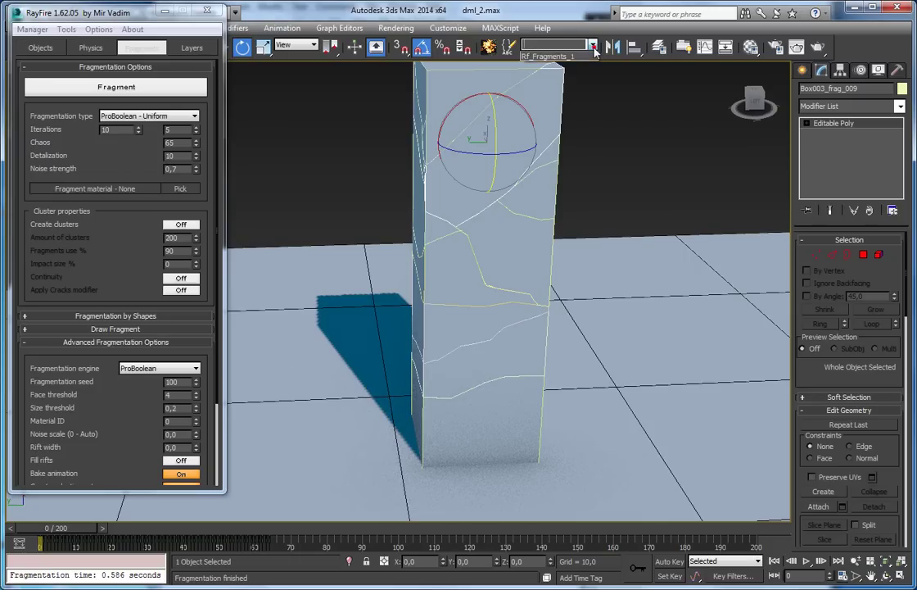
left_click(549, 56)
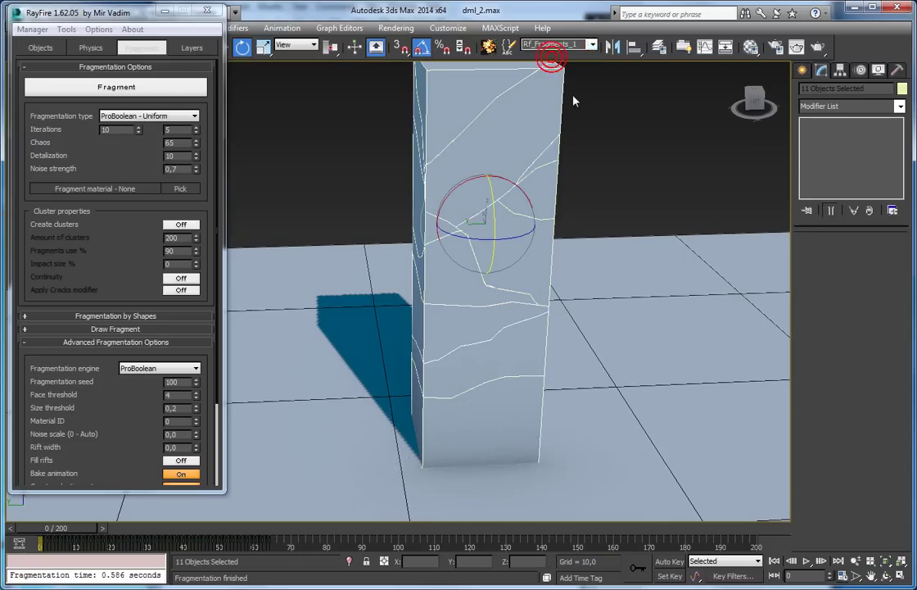
Step: Move the large upper fragment out of the tall box by about -22.9 along the Y axis
left_click(600, 138)
left_click(495, 168)
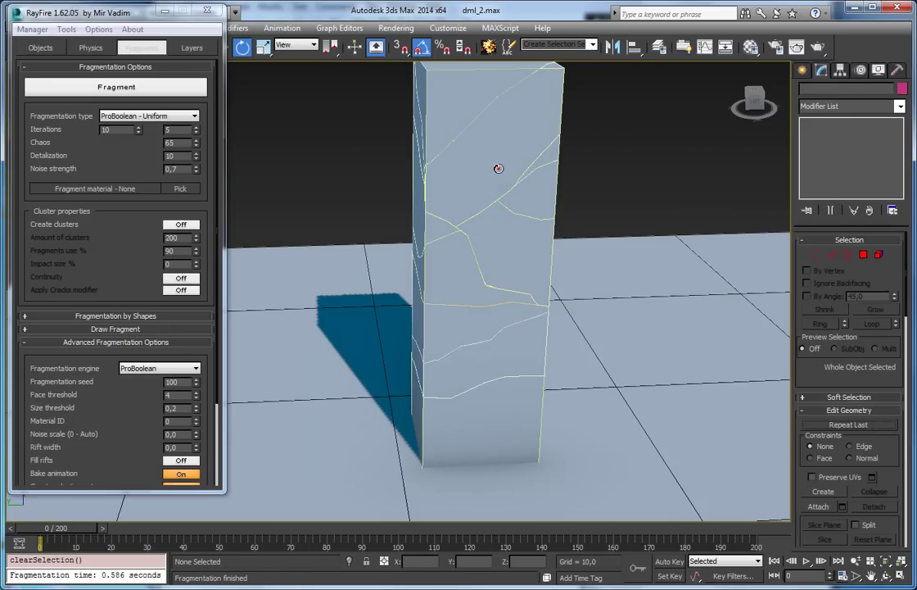
key("w")
left_click_drag(475, 128, 600, 159)
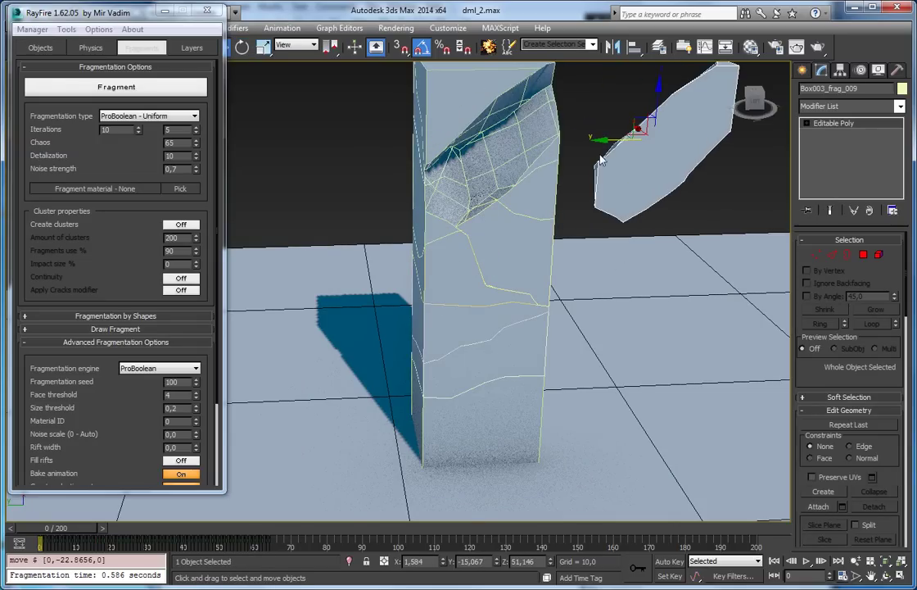
Step: Replace the Dynamic / Impact Objects list with the moved fragment and fragment it
left_click(40, 48)
left_click(117, 82)
left_click(55, 81)
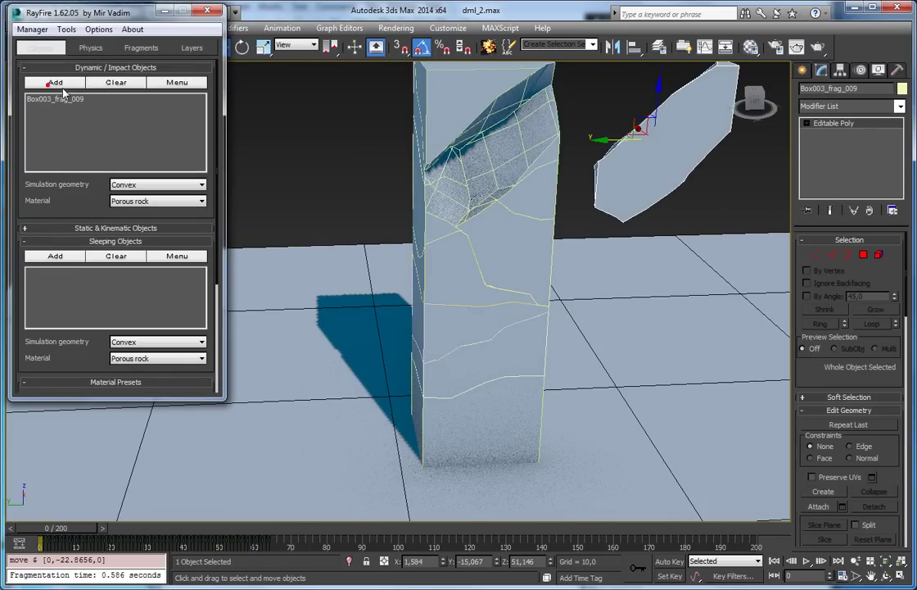
left_click(137, 47)
left_click(127, 87)
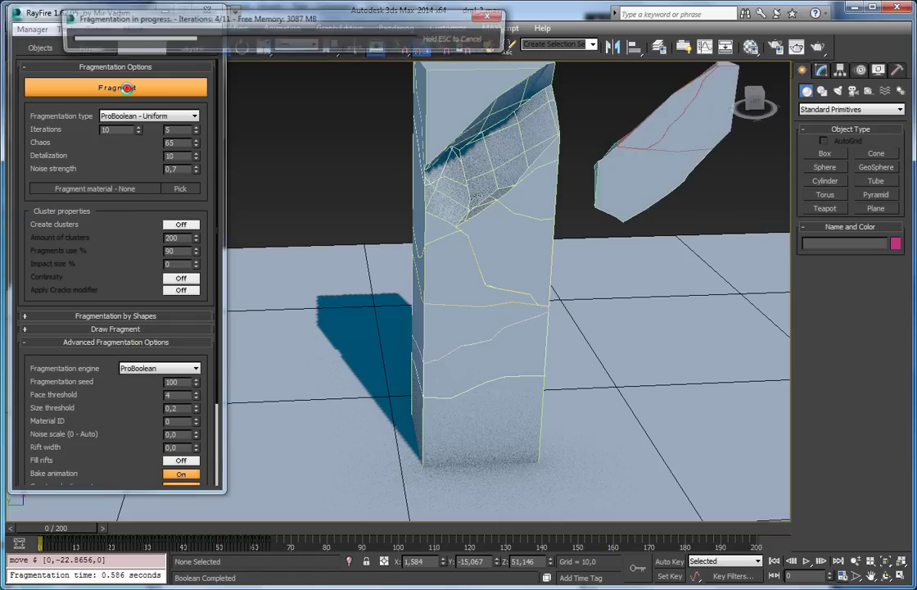
Step: Select the moved piece's fragments through Rf_Fragments_2, switch to Rf_Fragments_1 while unhiding its objects, and reselect Rf_Fragments_2
left_click_drag(81, 529, 45, 524)
left_click(592, 44)
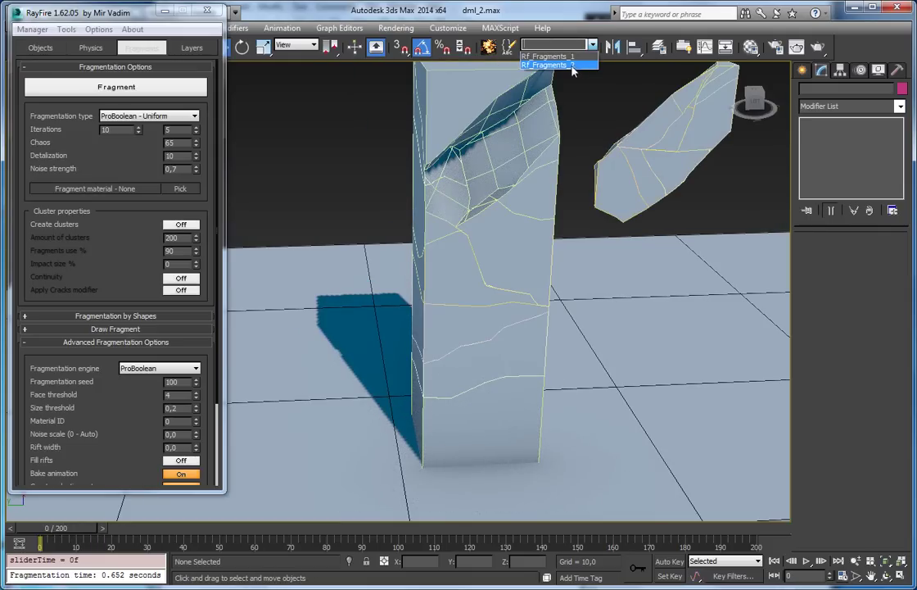
left_click(564, 66)
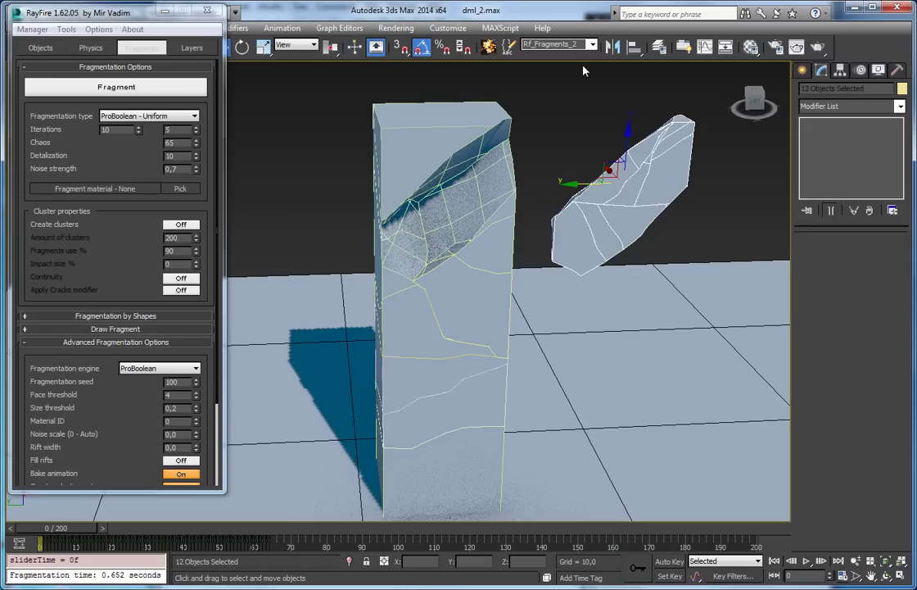
left_click(577, 56)
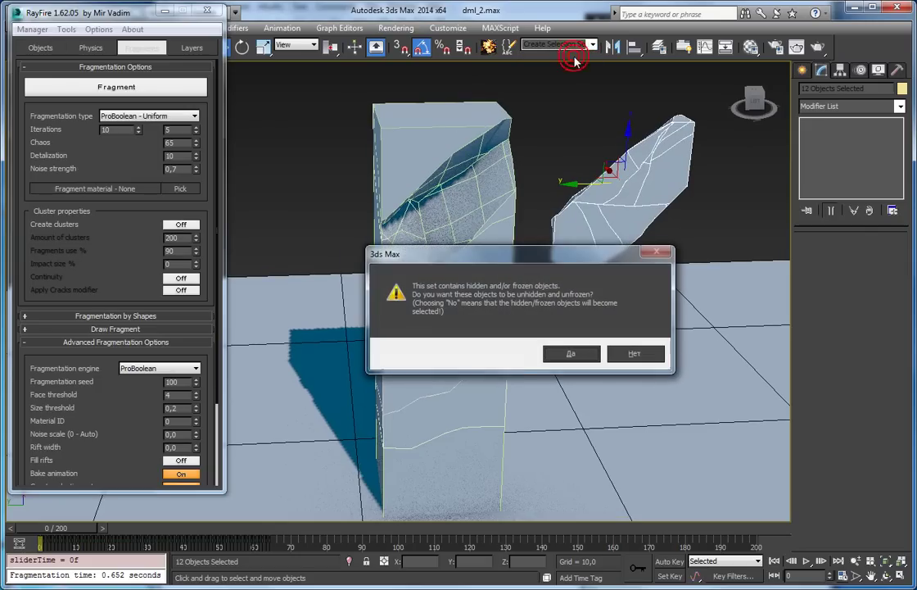
left_click(561, 354)
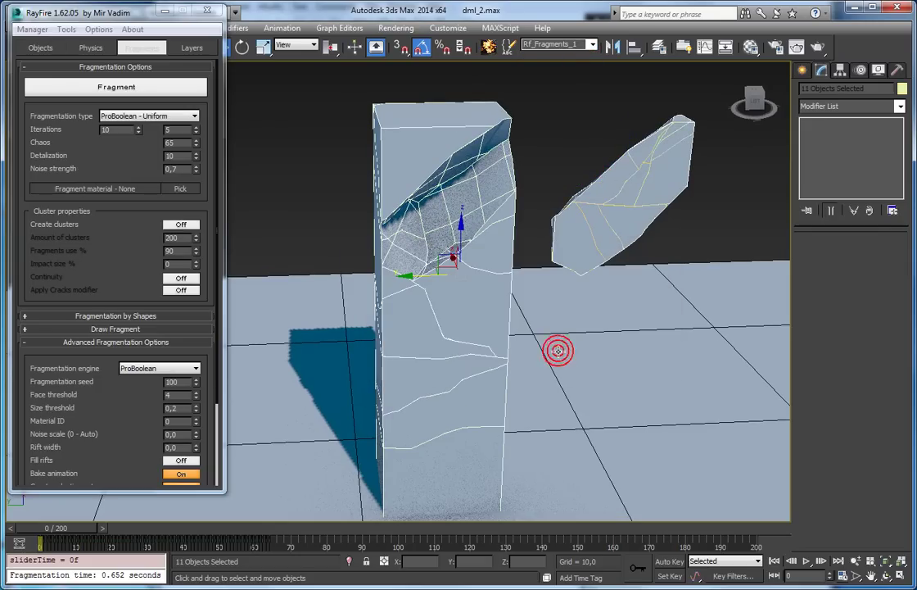
left_click(591, 44)
left_click(567, 65)
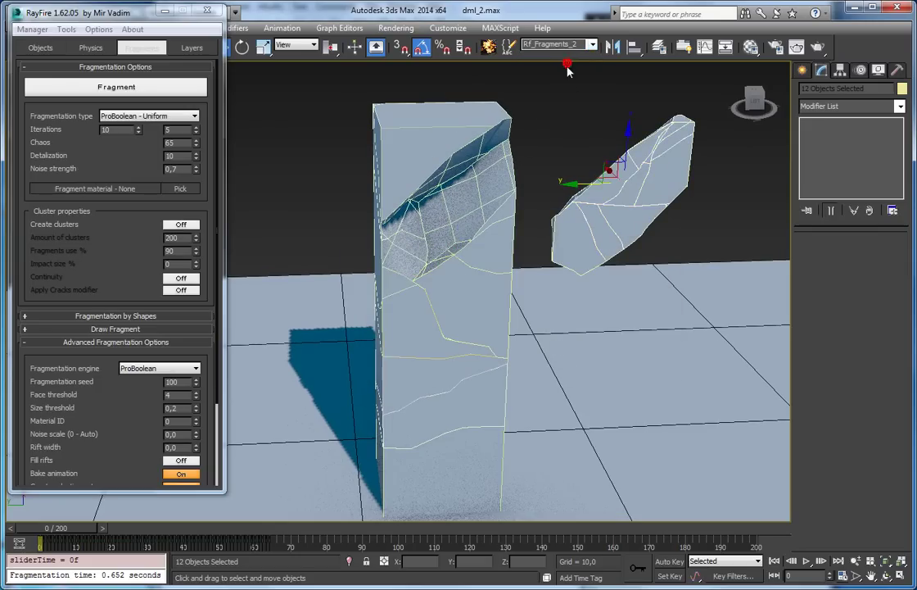
Step: Turn off Create selection set and delete both levels of fragments to bring back the whole tall box
scroll(135, 435, "down", 3)
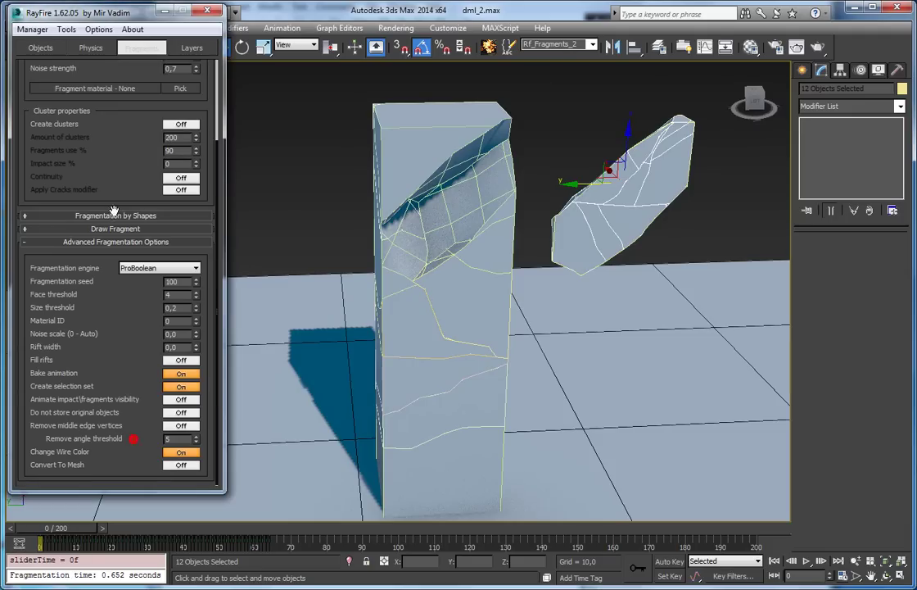
left_click(181, 386)
left_click(33, 29)
left_click(41, 59)
left_click(33, 28)
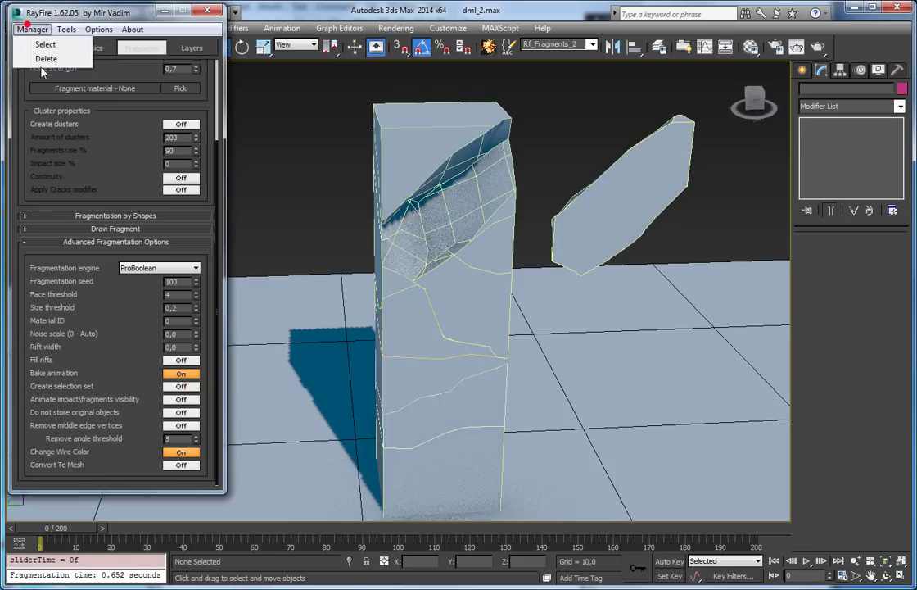
left_click(36, 59)
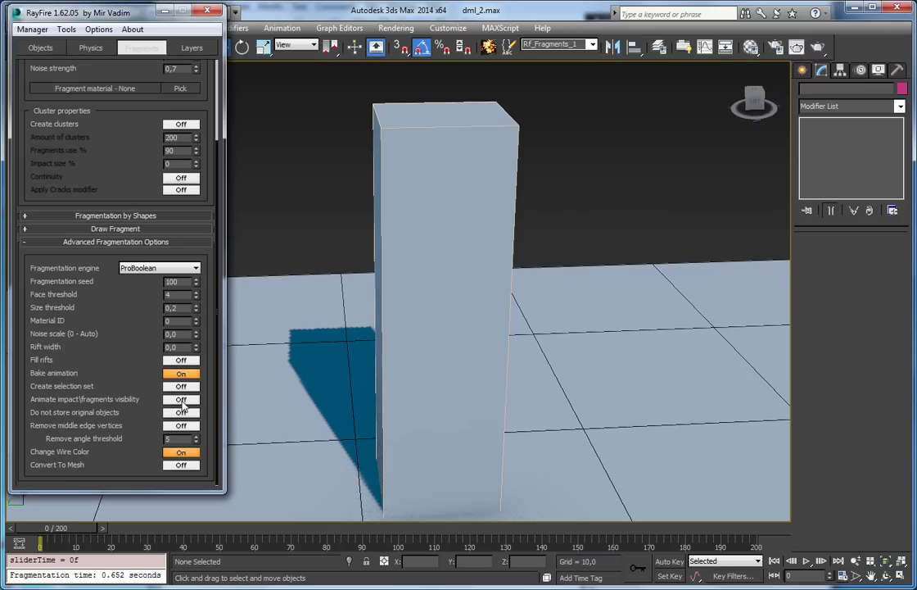
Step: Turn on Animate impact\fragments visibility and delete the tall box's existing animation keys
left_click(181, 399)
left_click(458, 261)
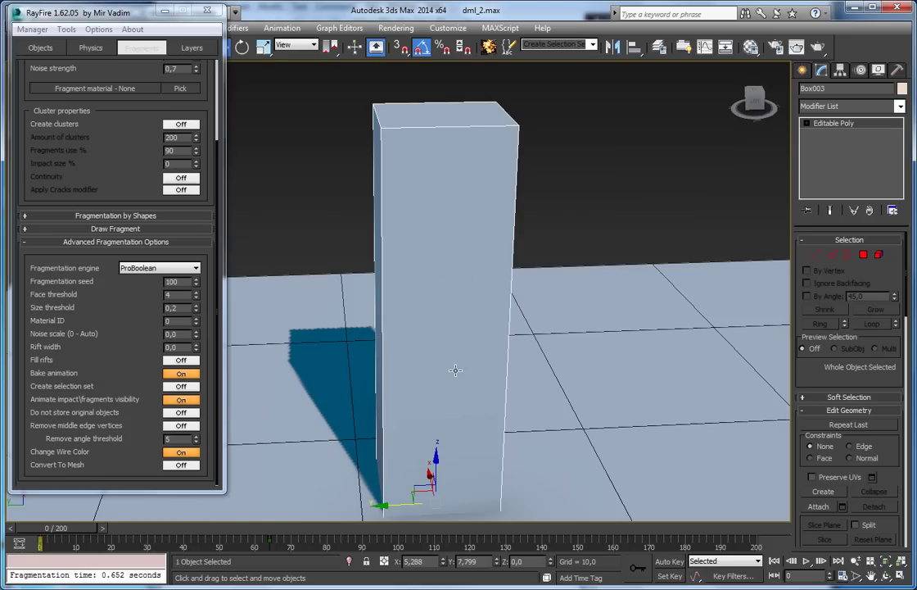
left_click_drag(69, 532, 218, 541)
left_click_drag(296, 541, 14, 543)
key("Delete")
key("Delete")
Step: Change the fragmentation type to Voronoi - Uniform and fragment the tall box with 81 iterations
left_click(167, 426)
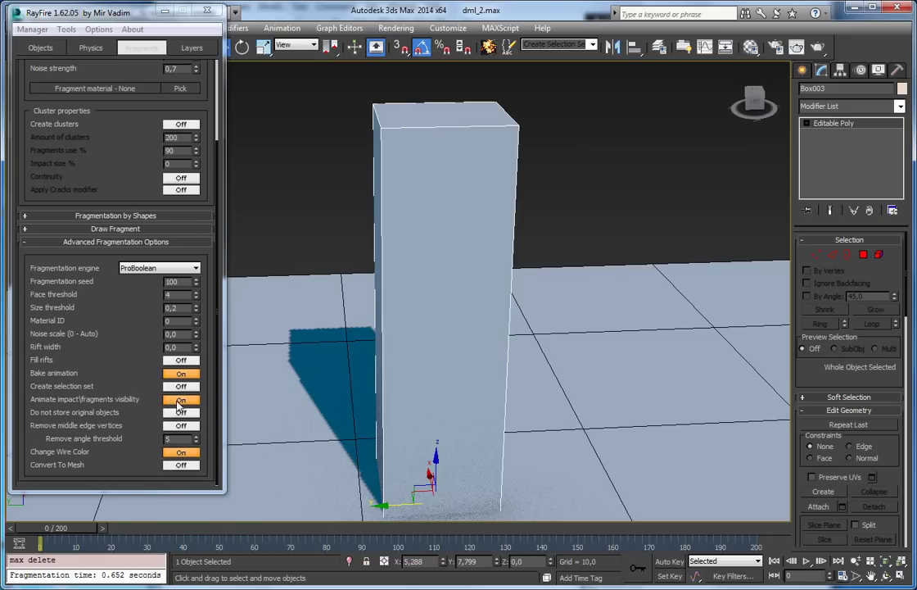
scroll(112, 156, "up", 3)
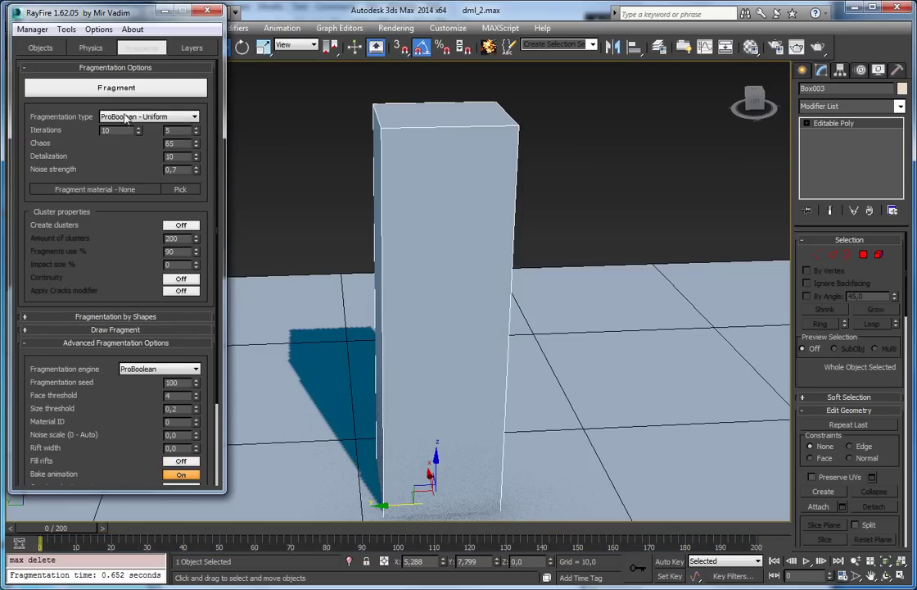
left_click(125, 117)
left_click(122, 174)
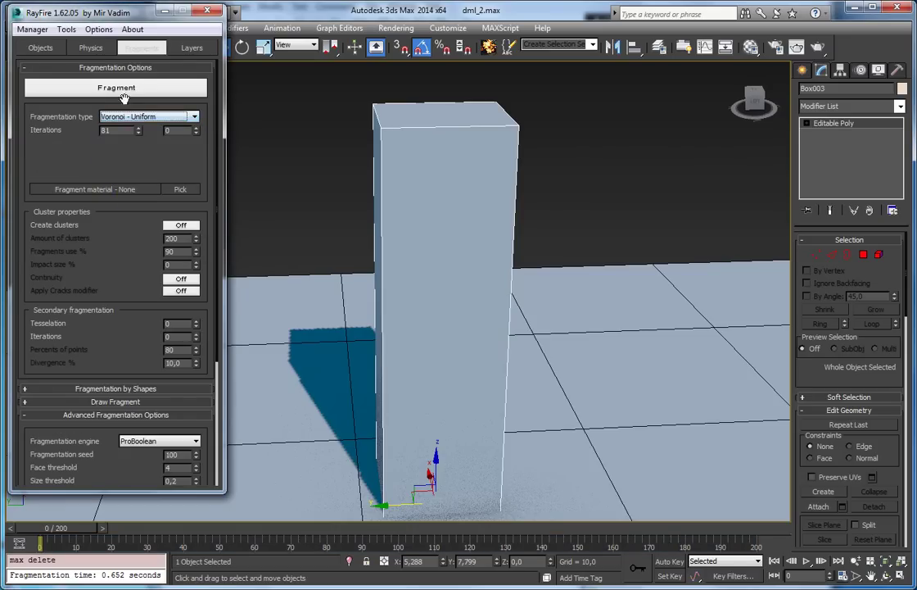
left_click(123, 96)
Step: Move the original box about 22.9 units along the Y axis, clear of its fragments
left_click(405, 149)
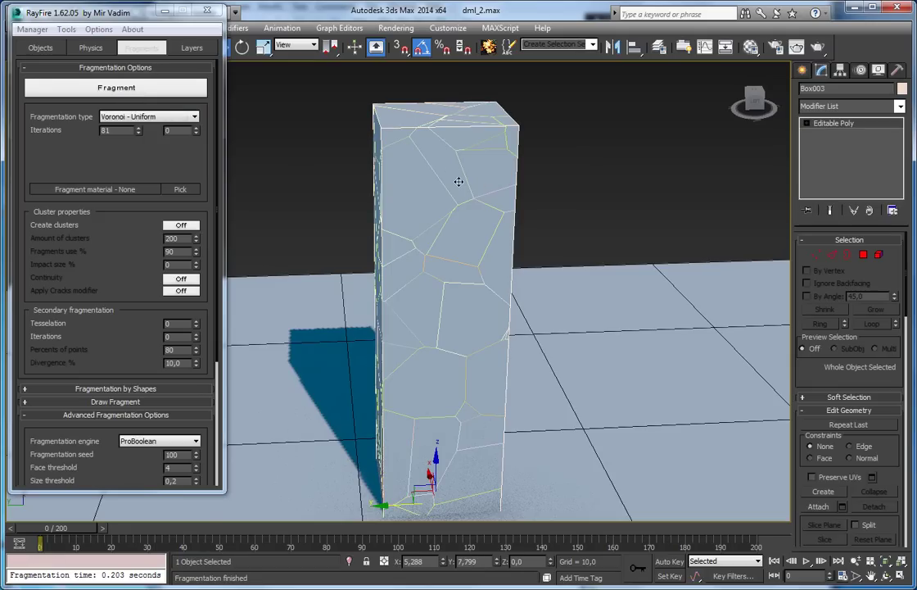
middle_click_drag(583, 219, 480, 192, "alt")
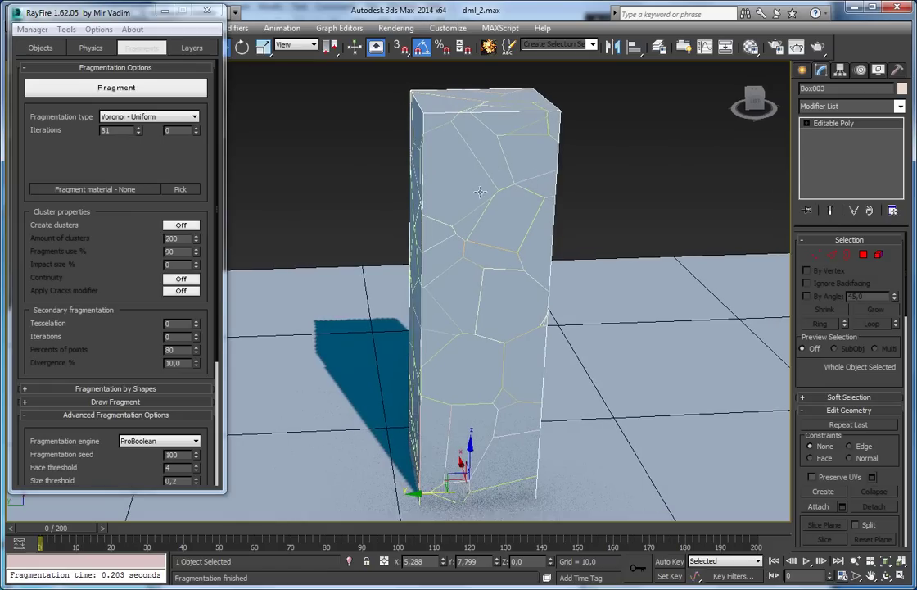
left_click_drag(389, 423, 295, 481)
Step: Check the Visibility value in the original box's object properties and close them without changes
right_click(298, 112)
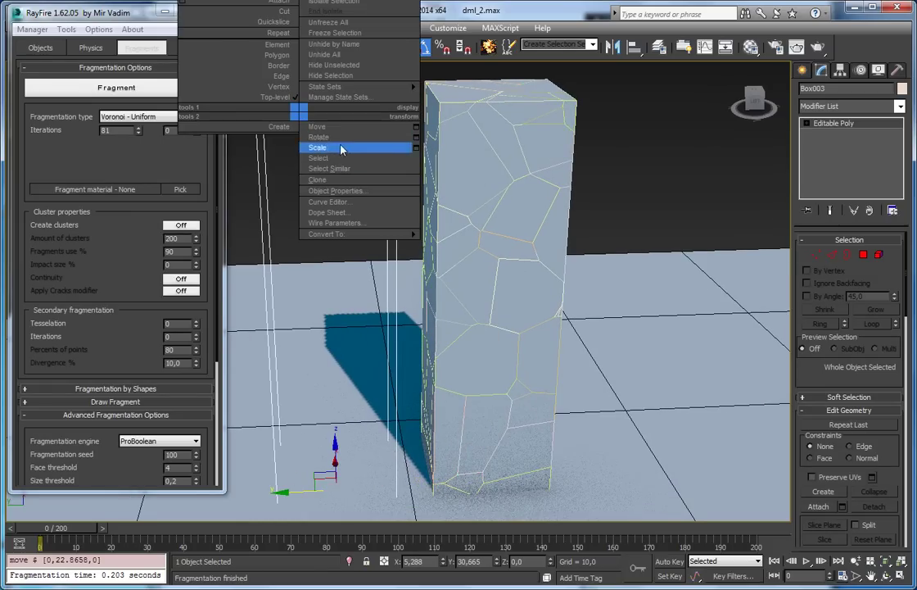
left_click(336, 190)
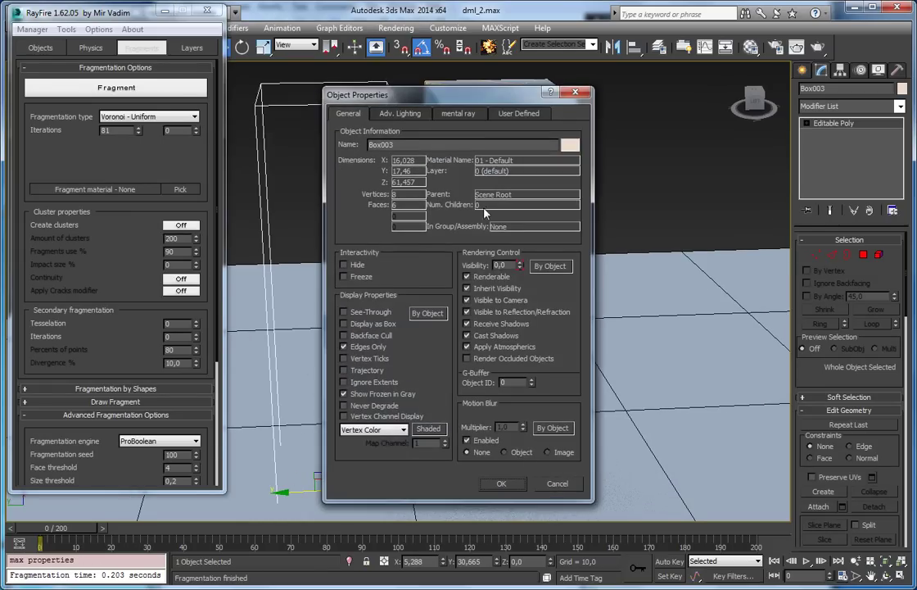
left_click(508, 264)
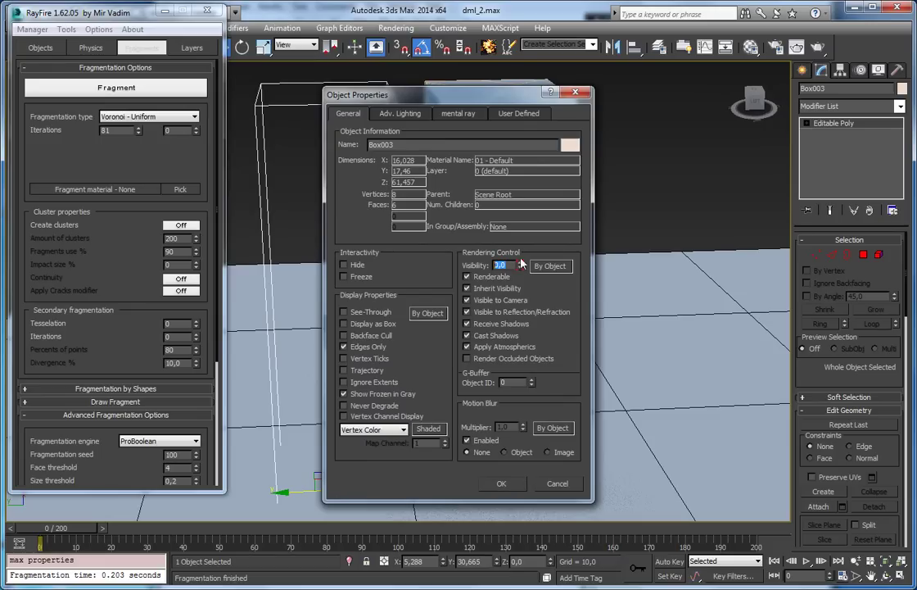
left_click(576, 92)
Step: Check the Visibility value in an upper fragment's object properties and return the timeline to frame 0
left_click(458, 133)
right_click(508, 133)
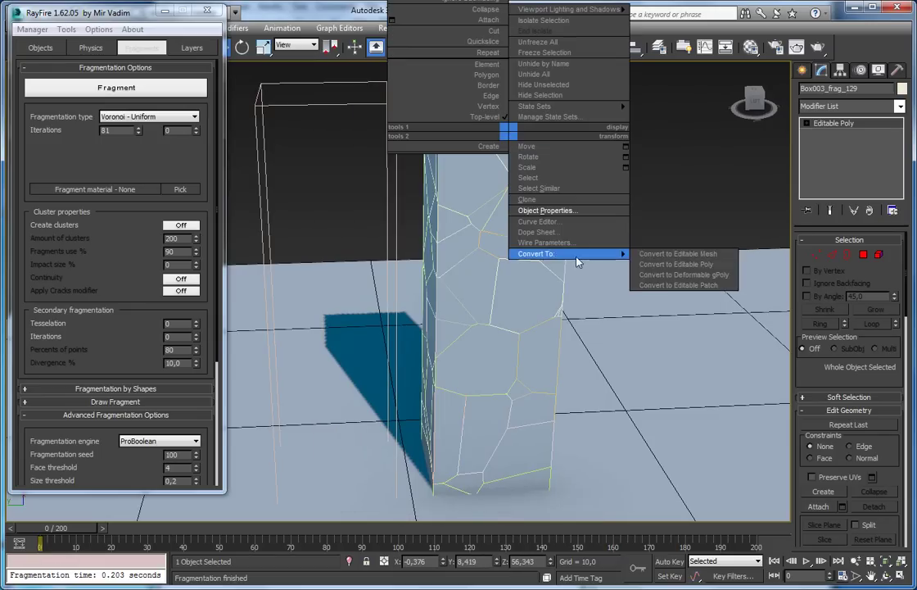
left_click(545, 136)
left_click_drag(509, 264, 482, 266)
left_click(576, 91)
left_click_drag(65, 530, 45, 531)
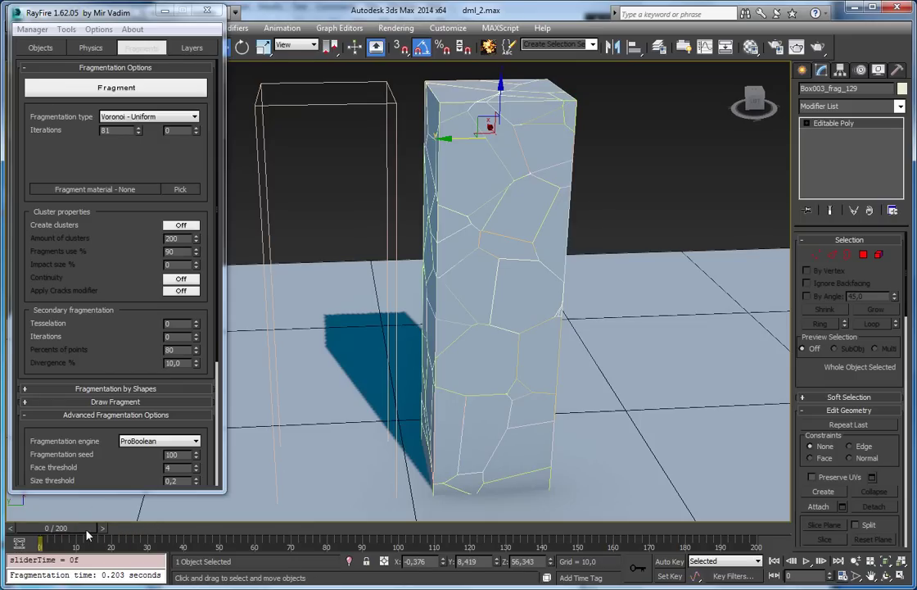
Step: Delete the Voronoi fragments, then select the original box and remove its visibility keys
left_click(25, 31)
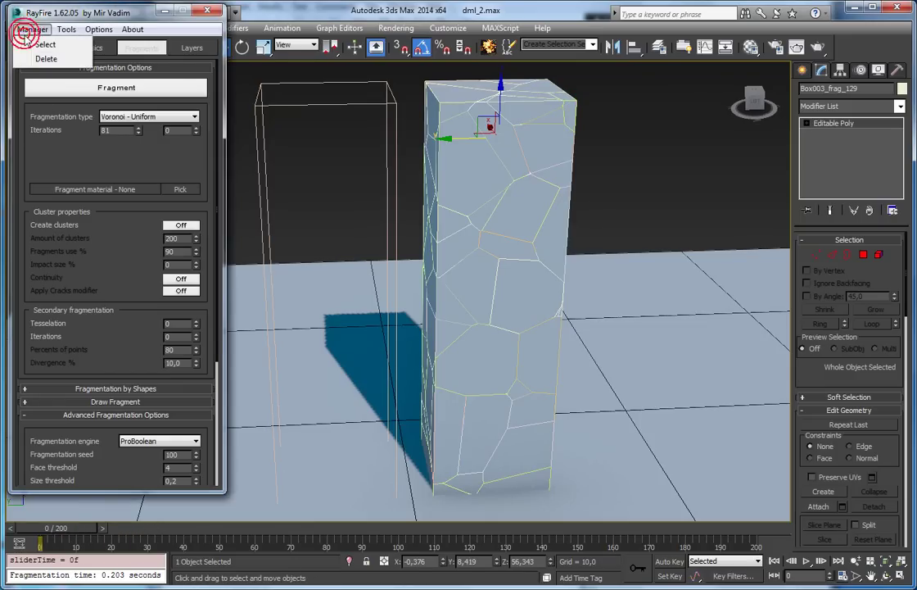
left_click(46, 59)
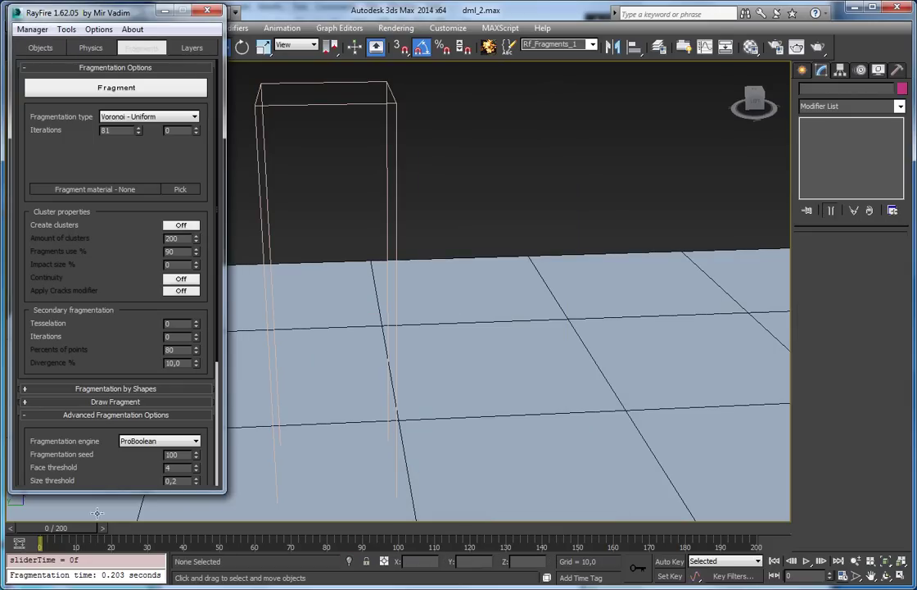
left_click(309, 184)
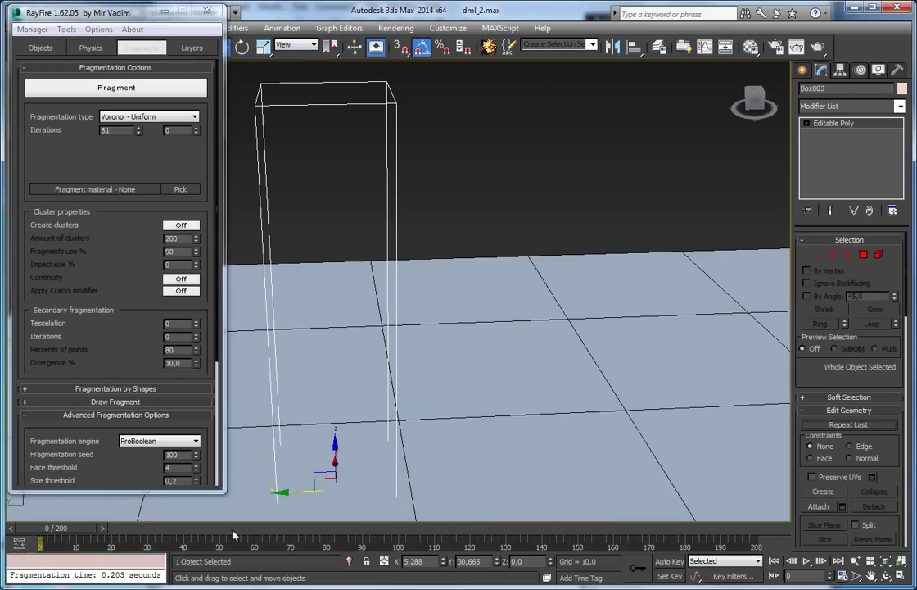
mouse_move(99, 548)
left_mouse_down("ctrl+alt")
mouse_move(107, 549)
mouse_move(59, 533)
mouse_move(78, 548)
left_mouse_up("ctrl+alt")
key("Delete")
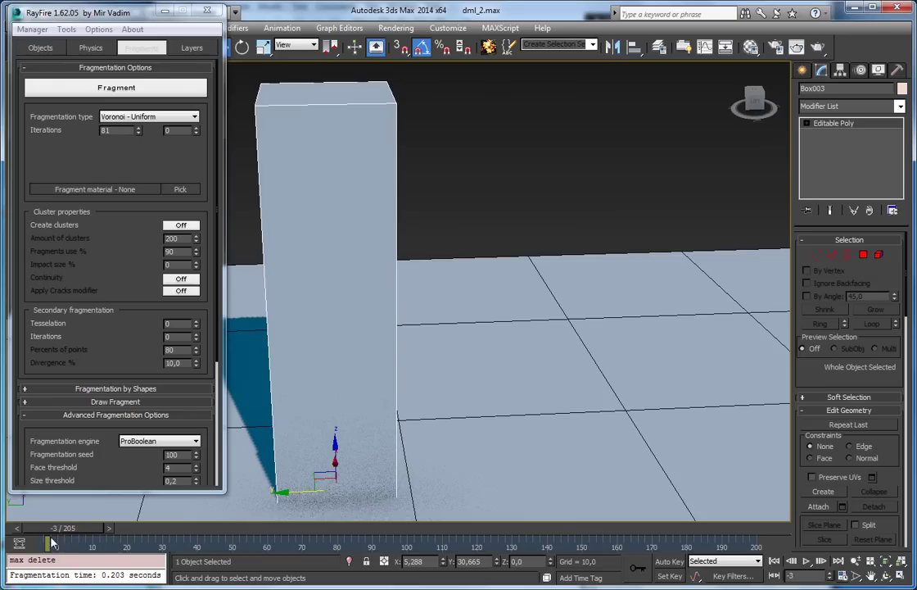
Step: Set the current time to frame 70 and fragment the tall box with Voronoi - Uniform
left_click_drag(86, 528, 305, 530)
key("w")
left_click(308, 307)
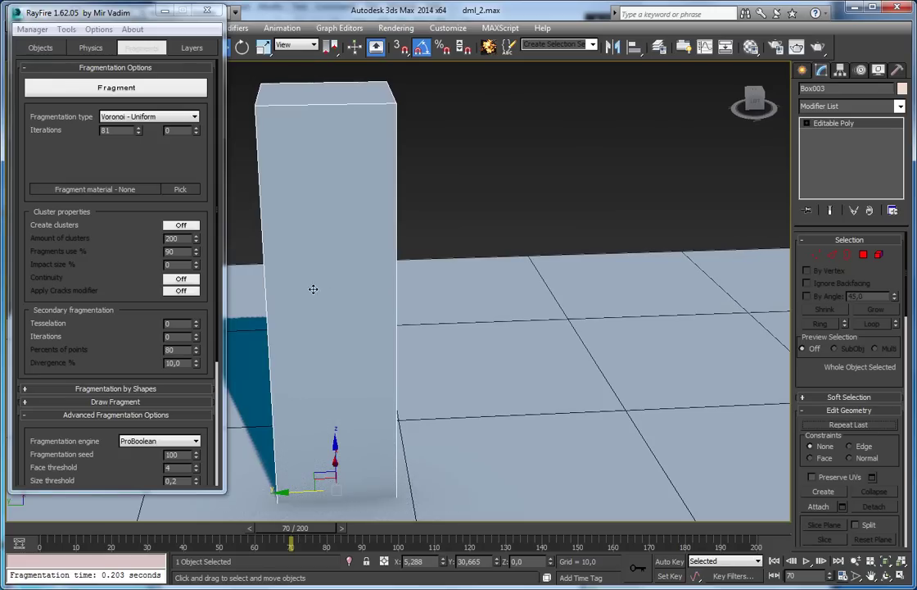
middle_click_drag(319, 312, 349, 303)
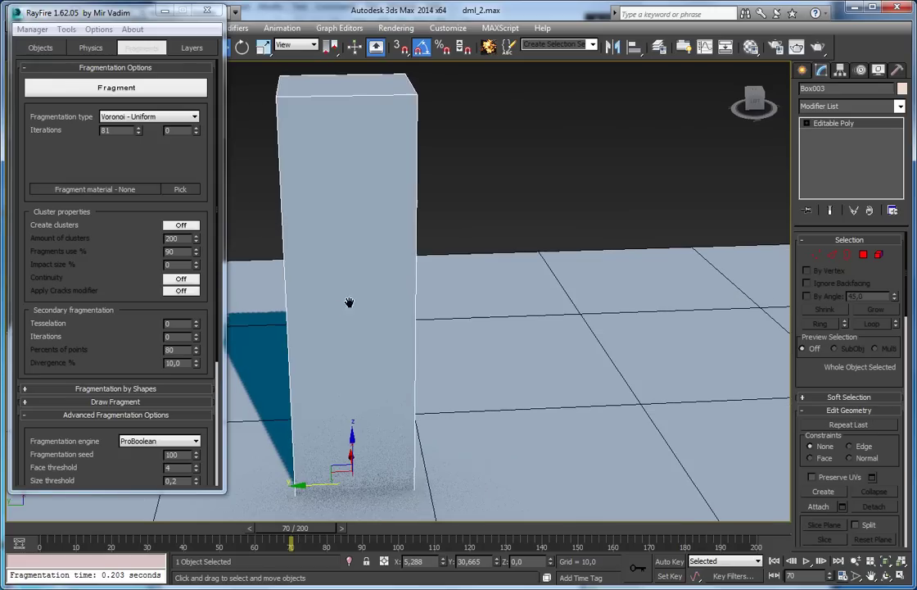
left_click(299, 528)
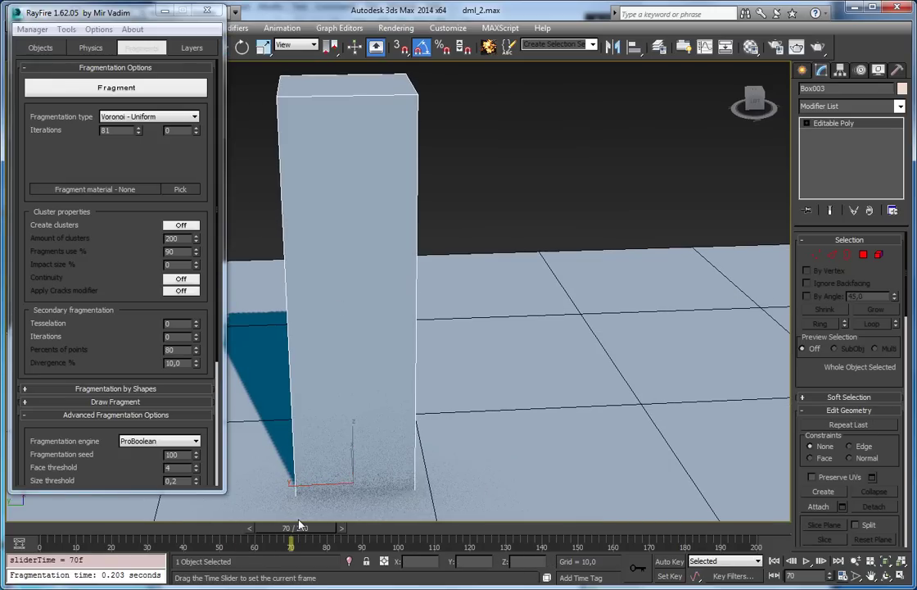
left_click(113, 91)
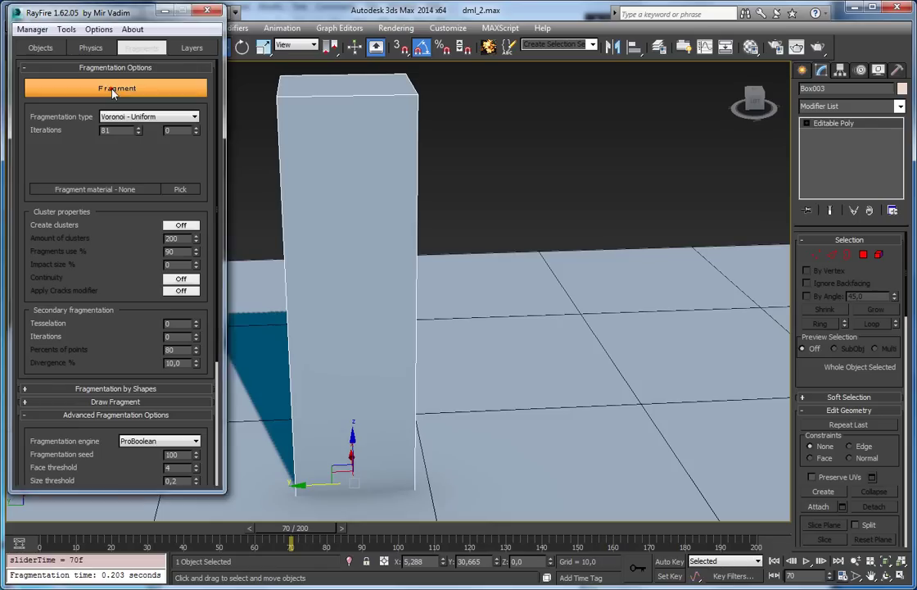
Step: Move the original box about 21 units along the Y axis, away from the new fragments
left_click(388, 154)
middle_click_drag(359, 230, 405, 198)
left_click_drag(356, 458, 218, 463)
middle_click_drag(311, 289, 416, 344)
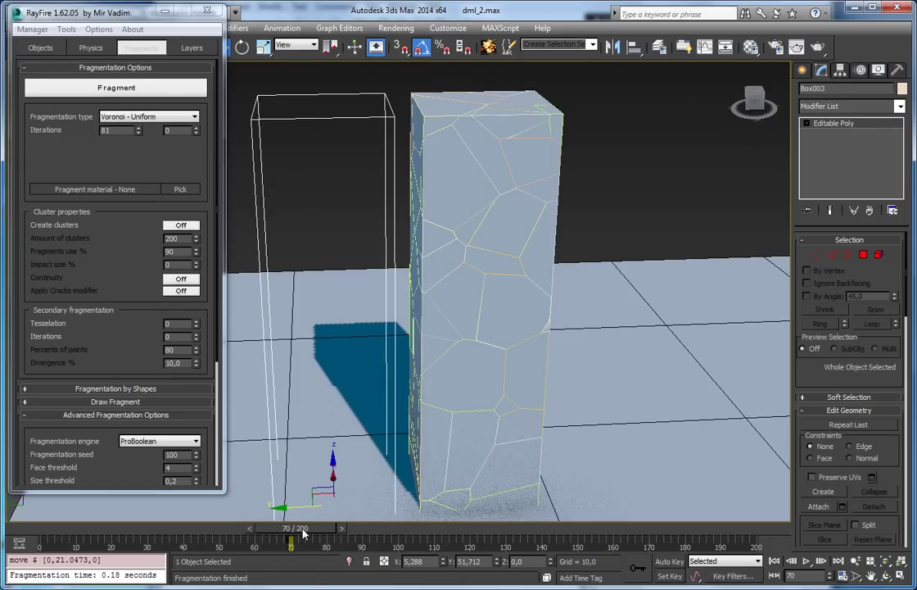
Step: Scrub the timeline around frames 69 and 70 to compare the visibility of the original box and its fragments
left_click_drag(301, 534, 301, 535)
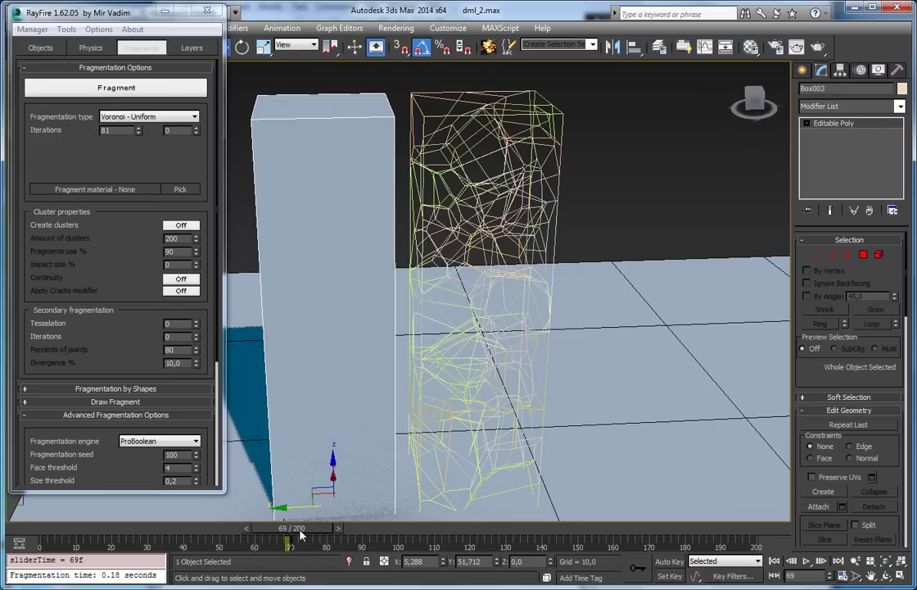
left_click(318, 159)
left_click(439, 105)
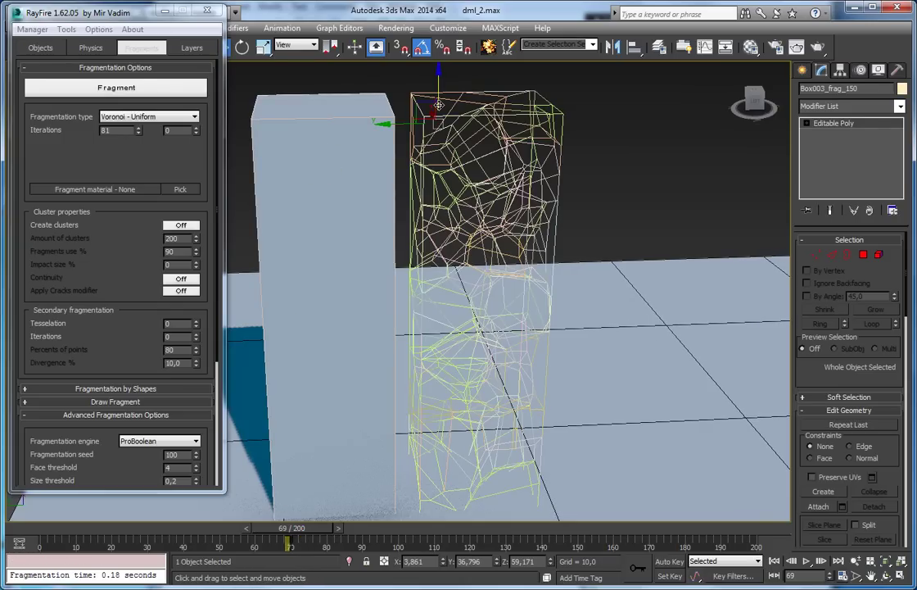
scroll(498, 280, "down", 3)
middle_click_drag(484, 337, 465, 312, "alt")
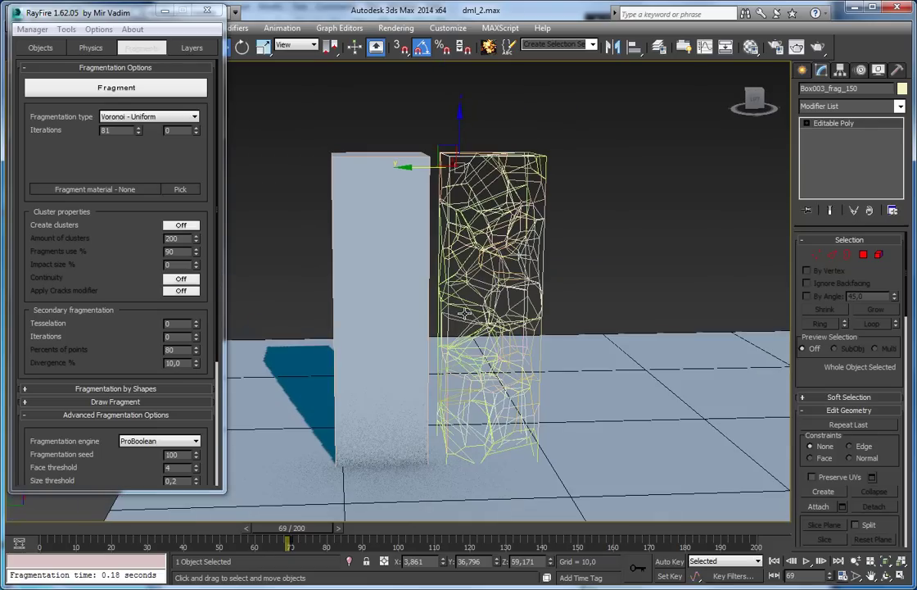
left_click_drag(286, 533, 288, 539)
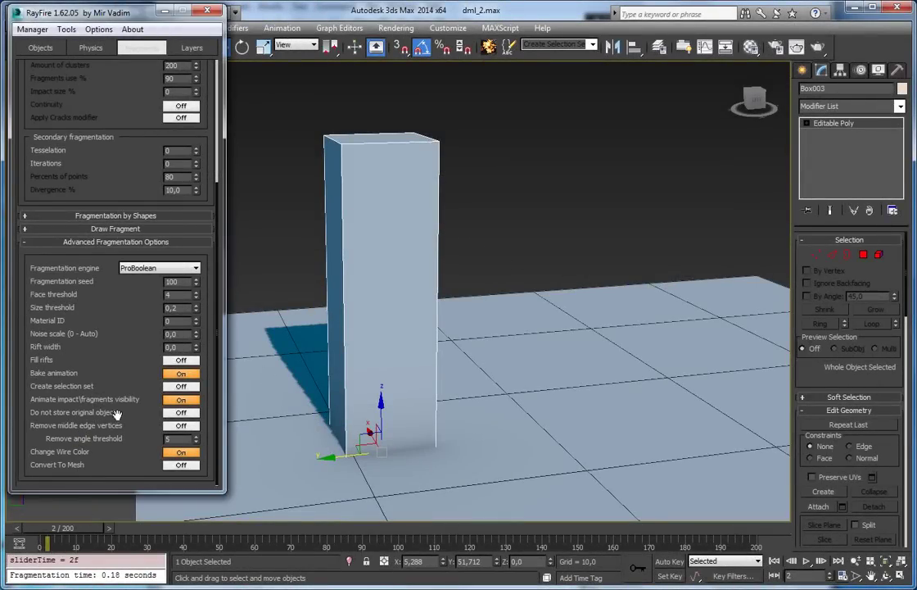
Step: Turn off Animate impact\fragments visibility and raise the tall box about 6.6 units along the Z axis
left_click(178, 400)
left_click_drag(382, 406, 382, 375)
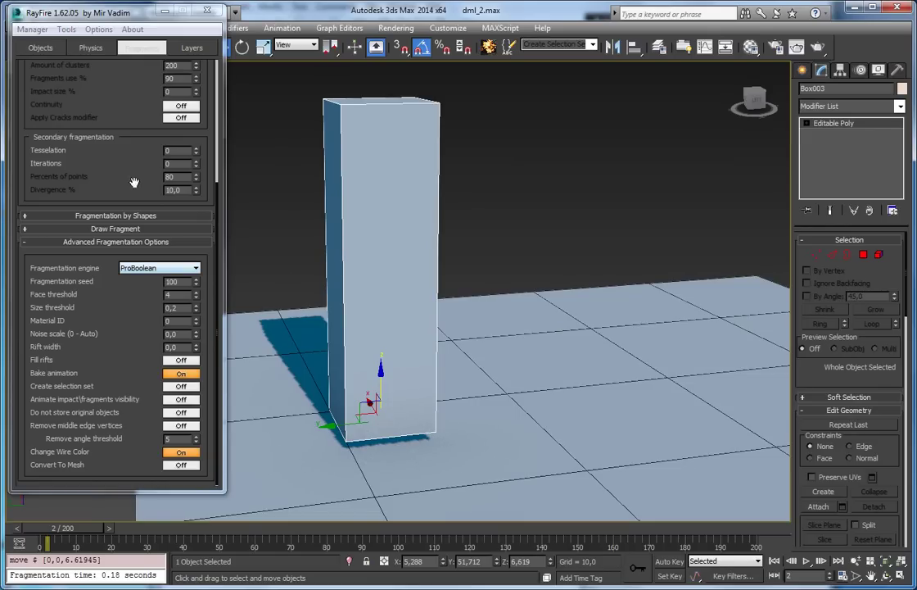
Step: Fragment the tall box with Voronoi - Uniform and move one upper fragment about 23.6 units along the Y axis
scroll(98, 131, "up", 5)
left_click(108, 87)
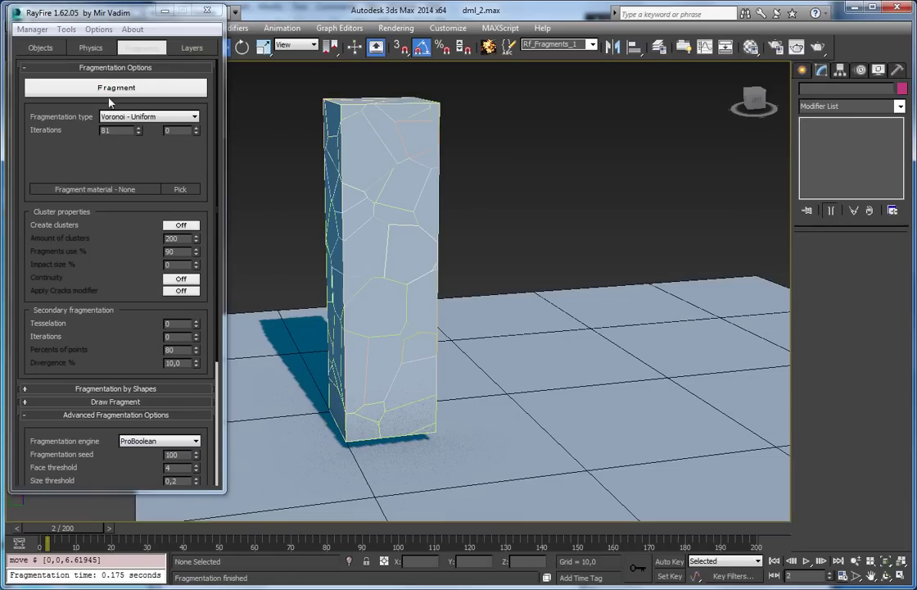
left_click(424, 149)
left_click_drag(385, 129, 449, 176)
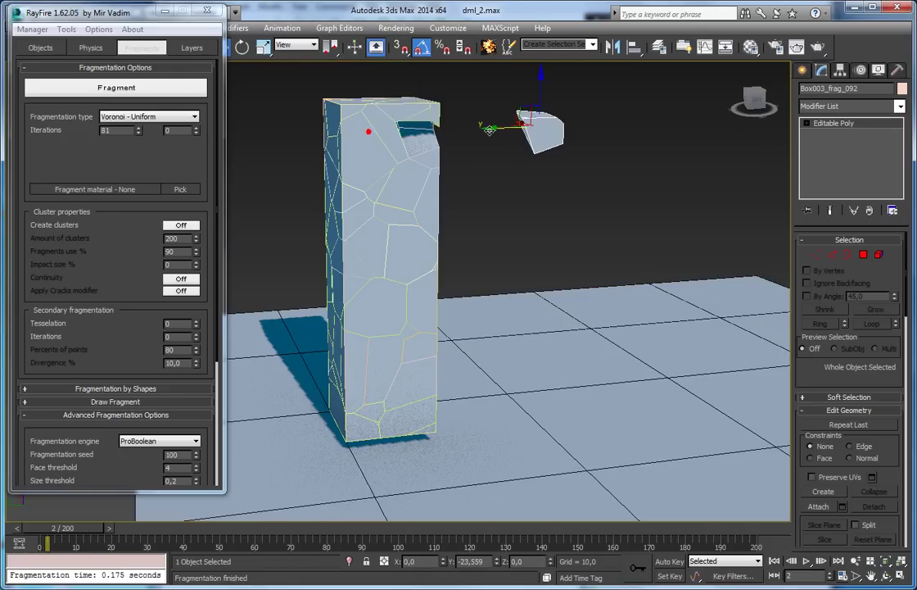
middle_click_drag(450, 171, 460, 163, "alt")
Step: Unhide the stored original Box003 and move it about 51.6 units along the Y axis, away from the fragments
right_click(457, 159)
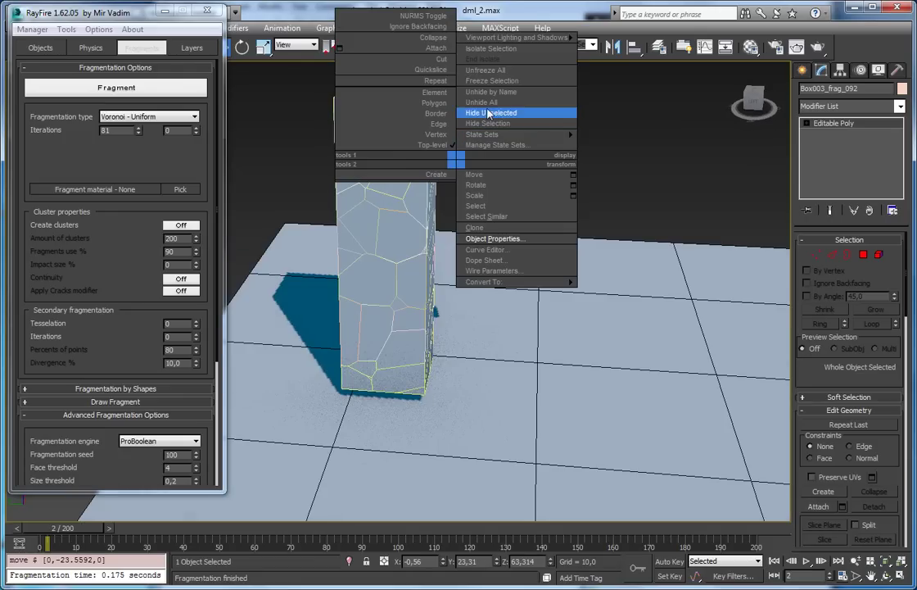
left_click(494, 95)
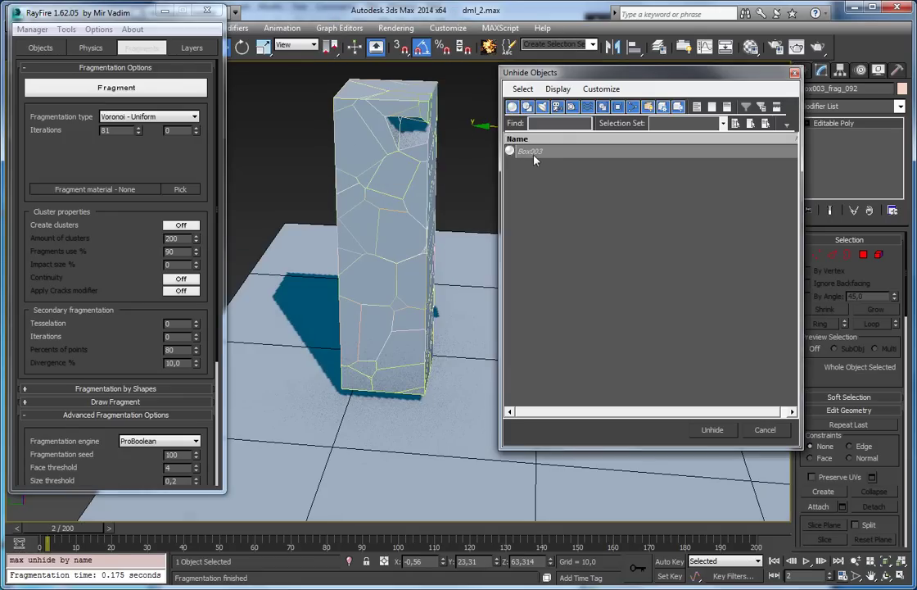
double_click(531, 152)
left_click(422, 141)
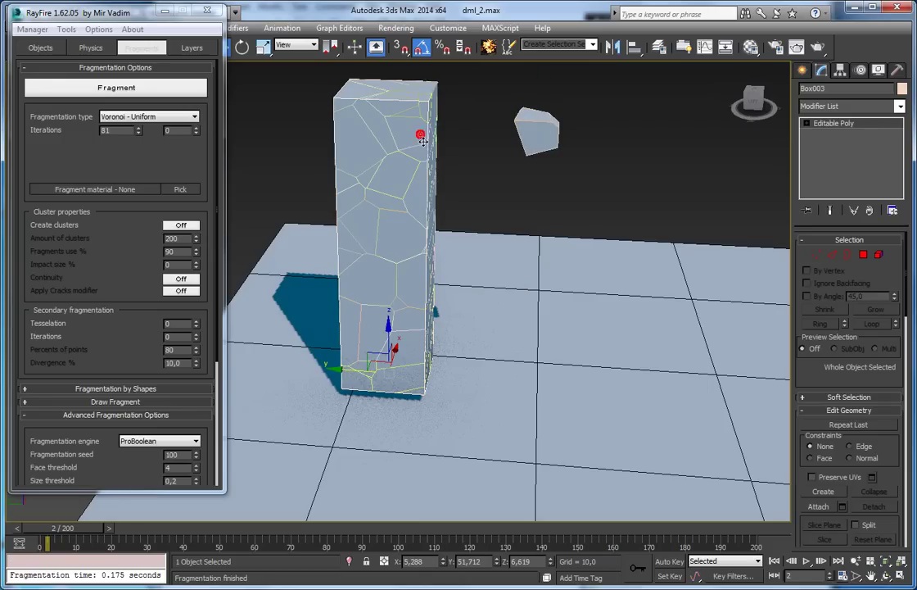
left_click_drag(291, 326, 614, 316)
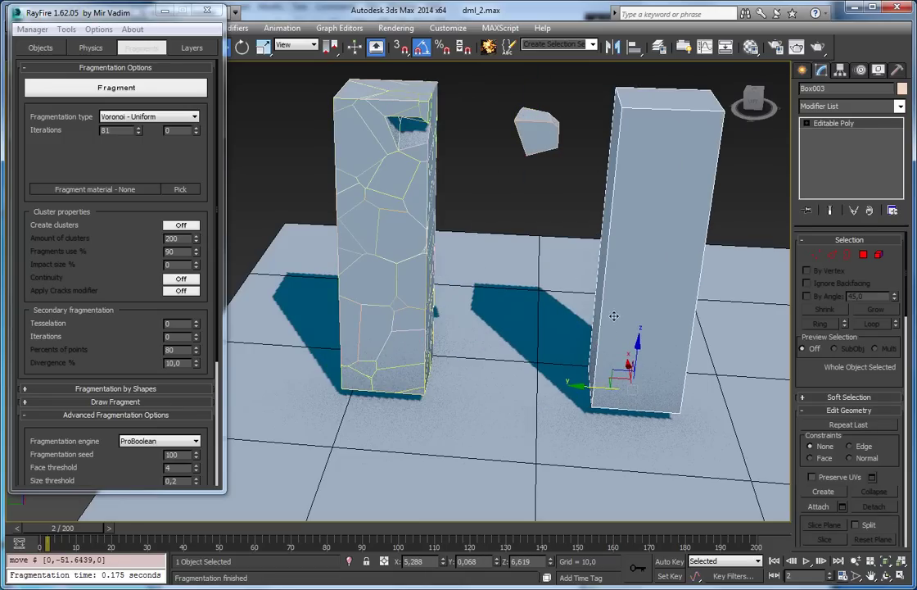
middle_click_drag(577, 318, 596, 277, "alt")
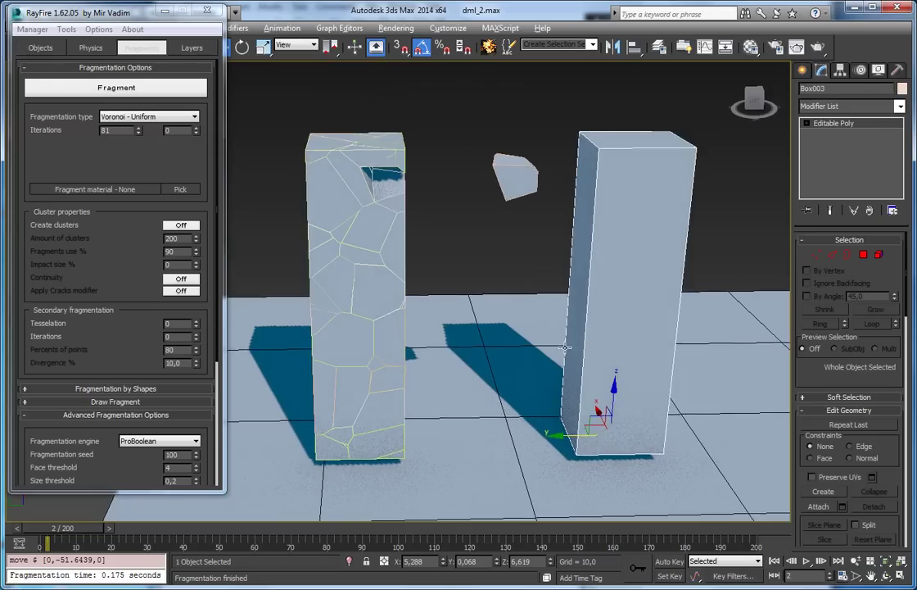
Step: Delete the Voronoi fragments while keeping the original box, and turn on Do not store original objects
left_click(34, 31)
left_click(46, 58)
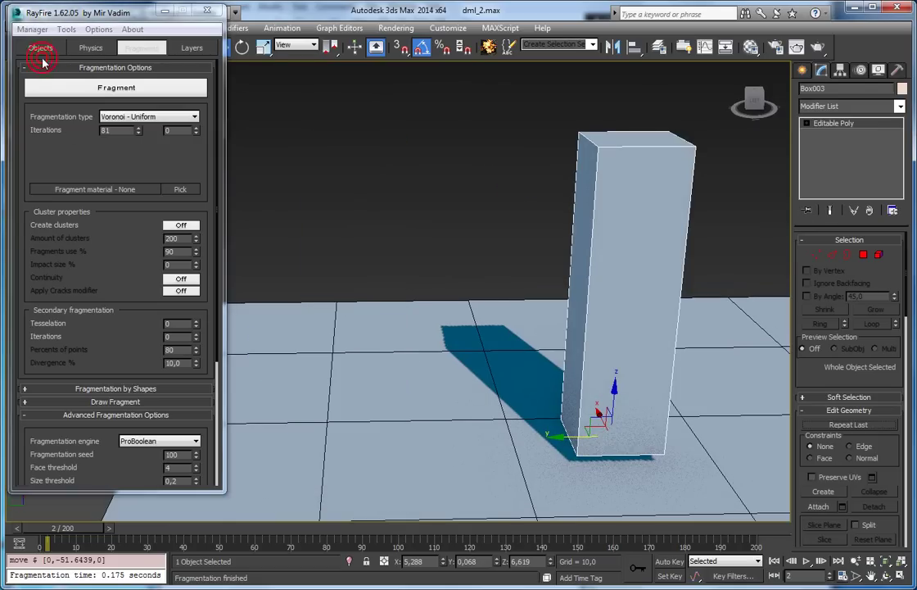
scroll(176, 332, "down", 5)
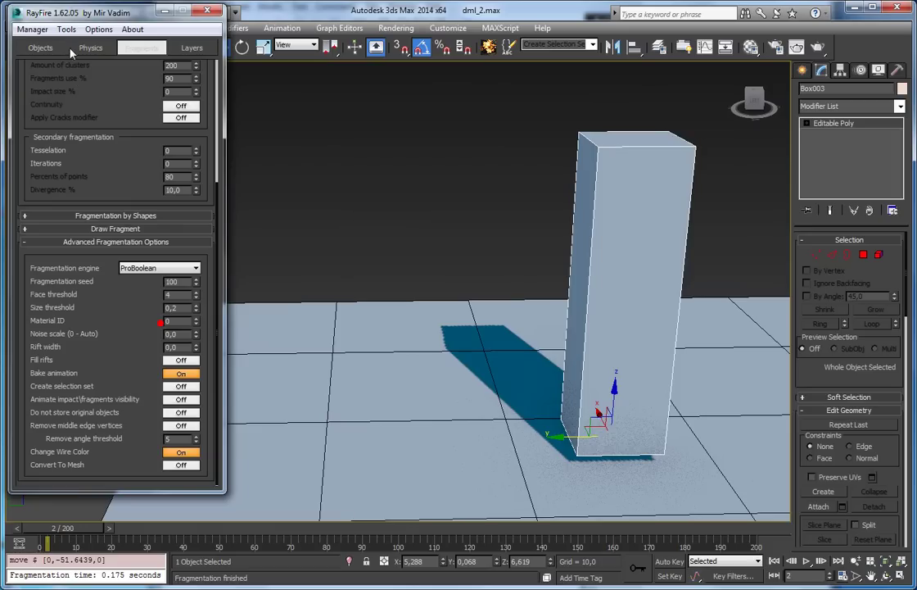
left_click(168, 412)
Step: Fragment the original box with Voronoi - Uniform and check the list of hidden objects for a stored original
scroll(66, 139, "up", 1)
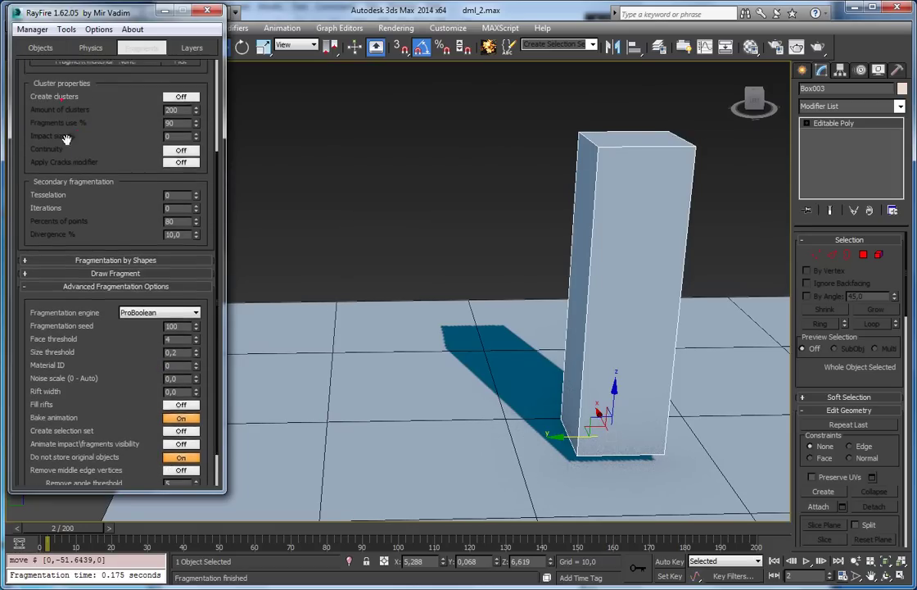
scroll(67, 139, "up", 3)
left_click(54, 85)
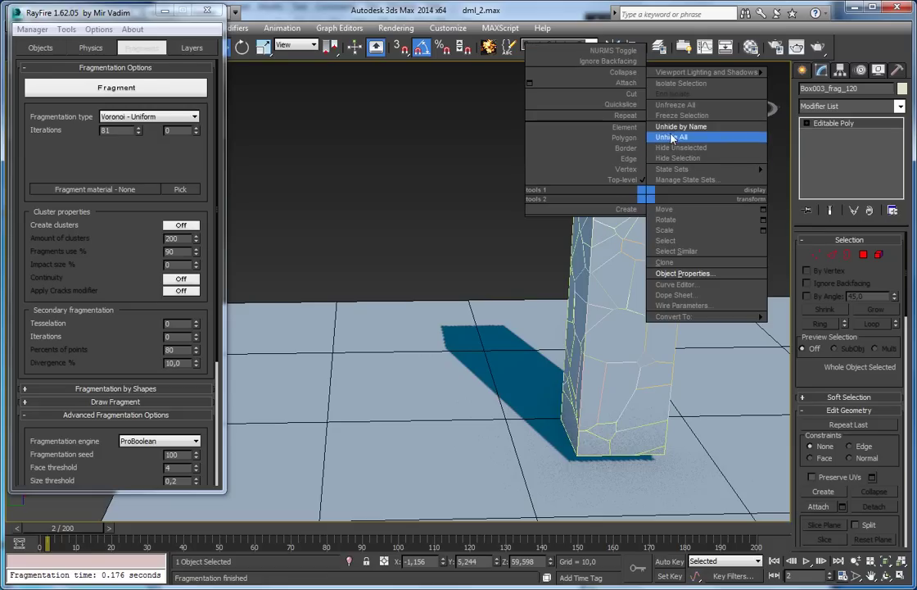
left_click(680, 126)
left_click(794, 74)
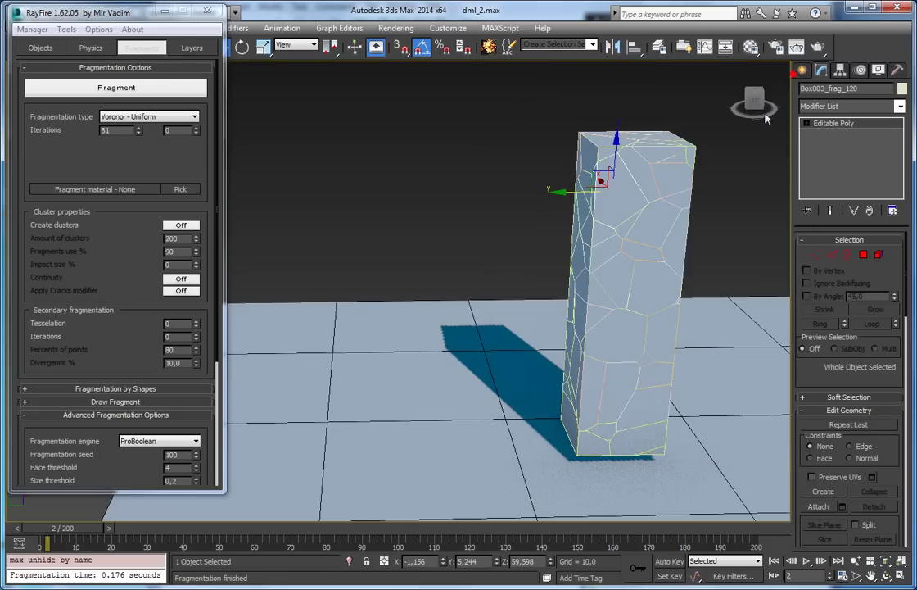
Step: Delete all the new fragments with RayFire's fragment manager
middle_click_drag(704, 224, 590, 233, "alt")
left_click(32, 29)
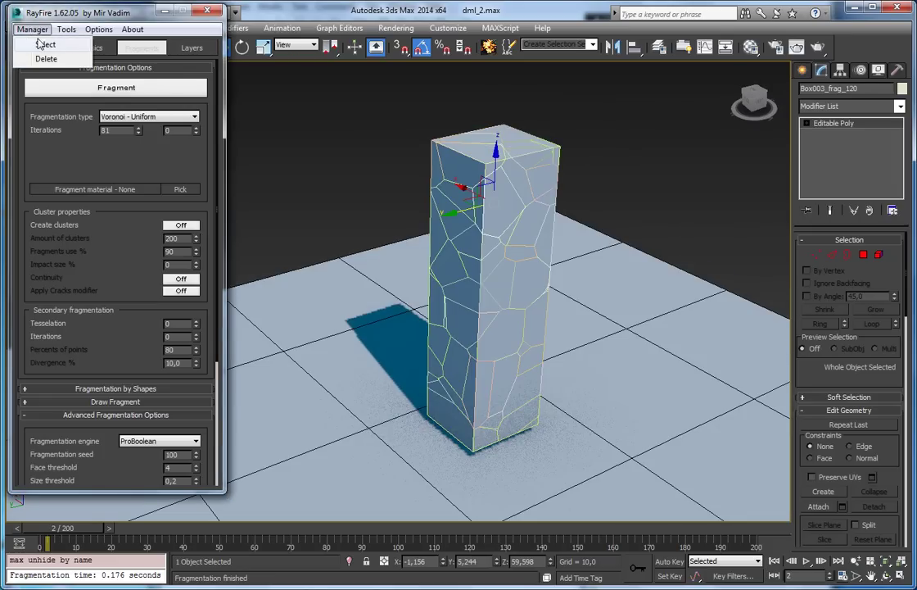
left_click(43, 54)
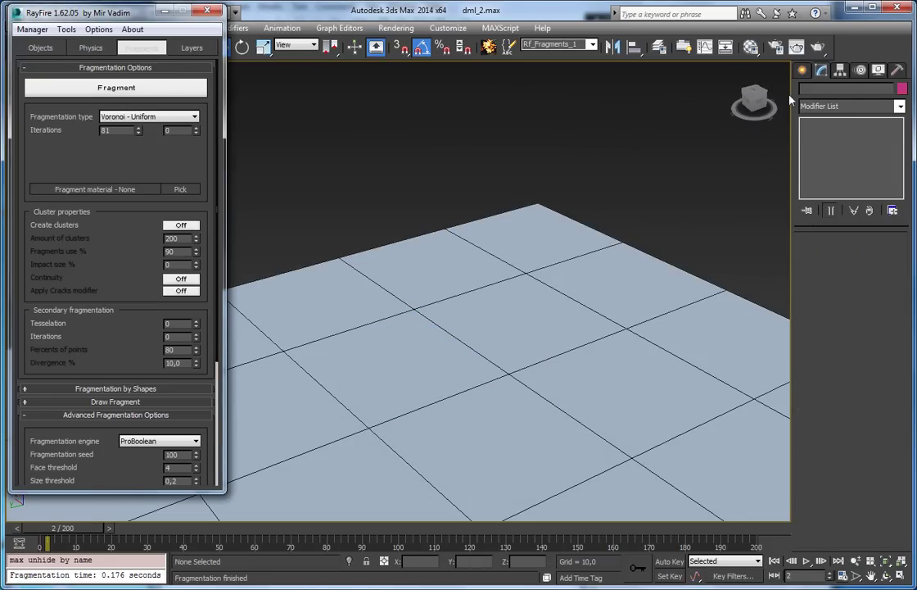
Step: Create a new tall box standing on the ground plane and raise it about 8.7 units along the Z axis
left_click(802, 70)
left_click(824, 153)
mouse_move(402, 345)
left_mouse_down()
mouse_move(394, 377)
mouse_move(395, 361)
left_mouse_up()
key("w")
Step: Add the new box to RayFire's object list and turn off Do not store original objects
left_click(46, 49)
left_click(54, 82)
left_click(102, 46)
left_click(139, 47)
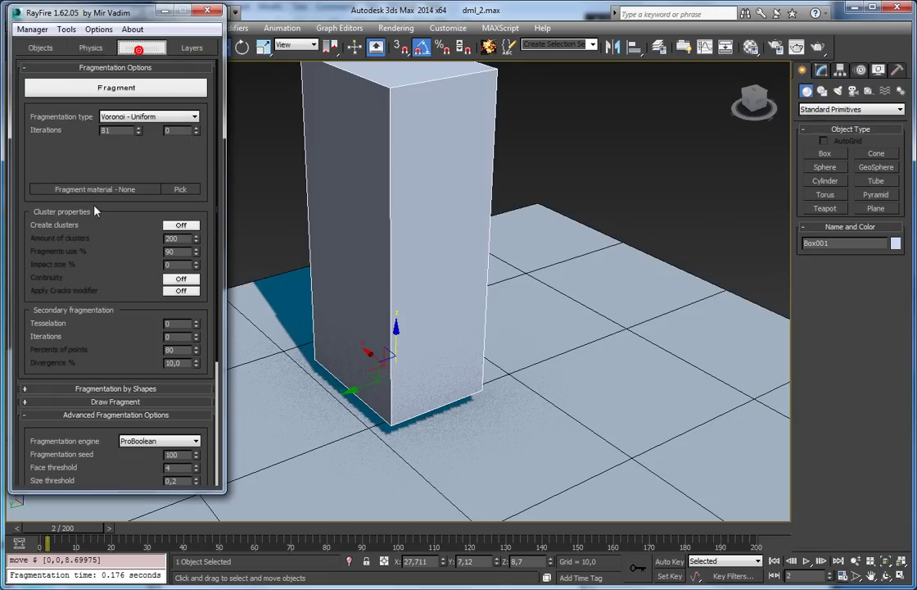
scroll(82, 178, "down", 5)
left_click(181, 413)
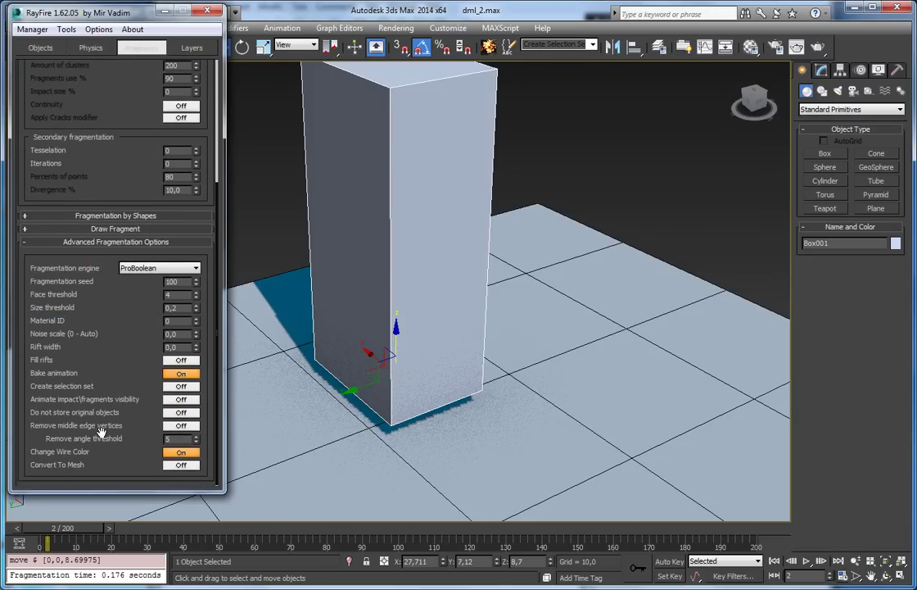
Step: Fragment the new box with ProBoolean - Uniform at a noise strength of 0,0
middle_click_drag(343, 220, 417, 282, "alt")
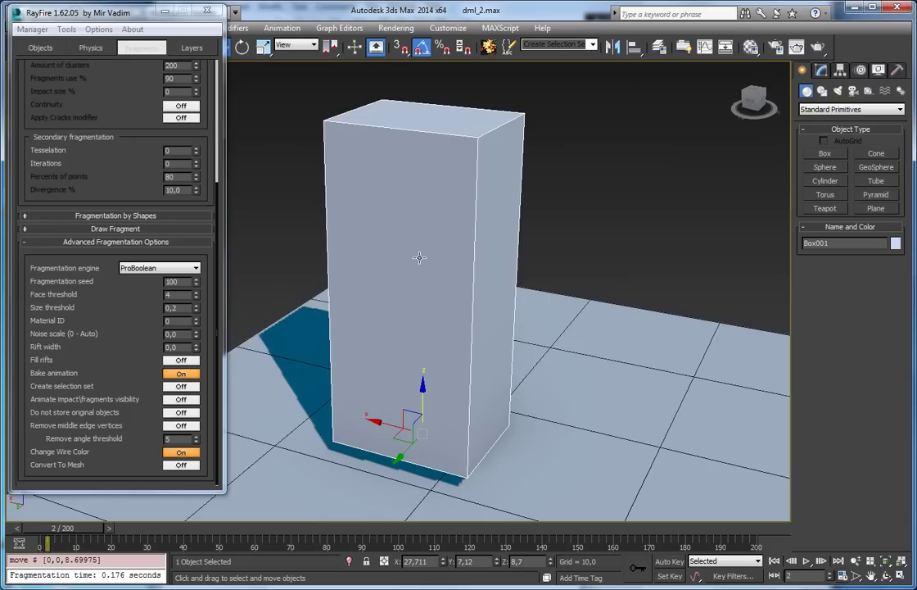
left_click_drag(75, 111, 90, 304)
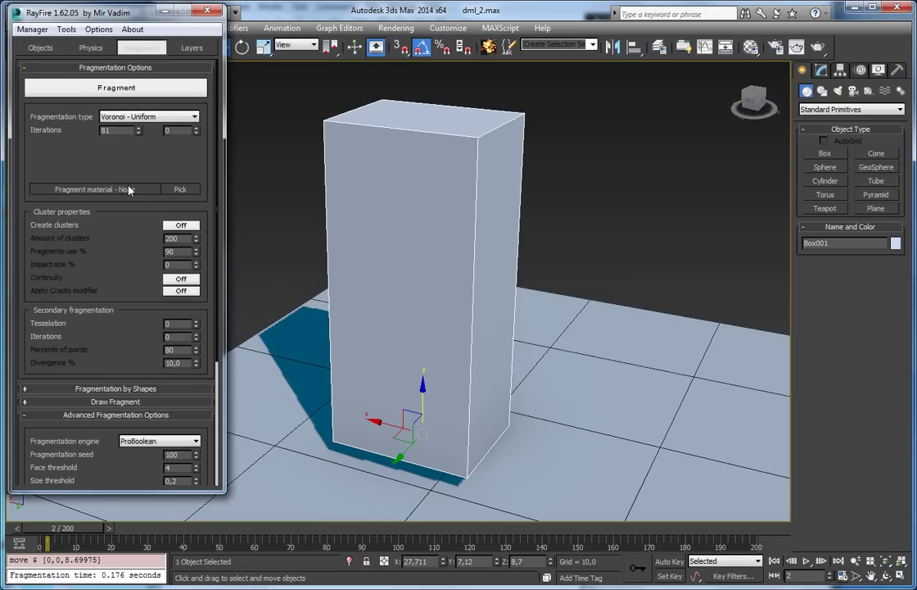
left_click(144, 120)
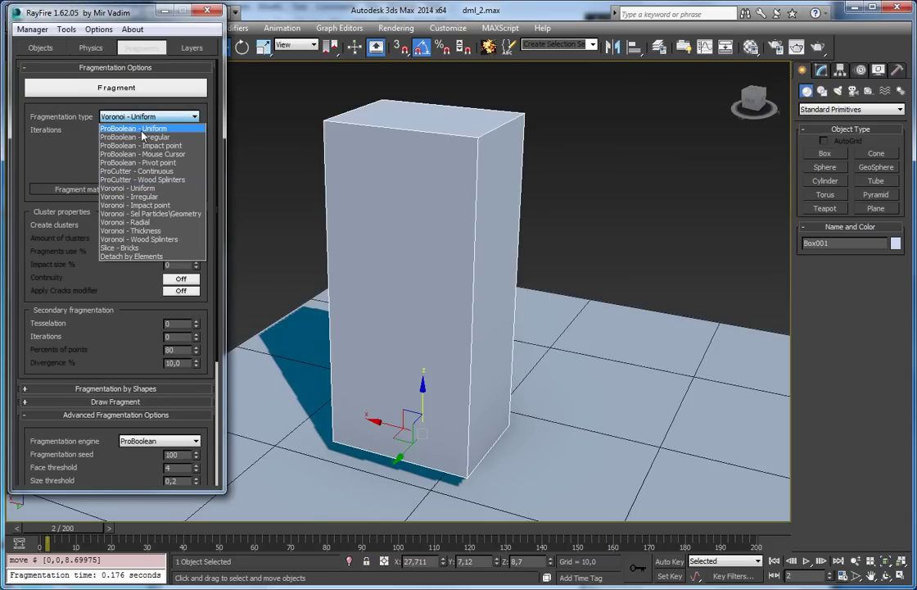
left_click(142, 130)
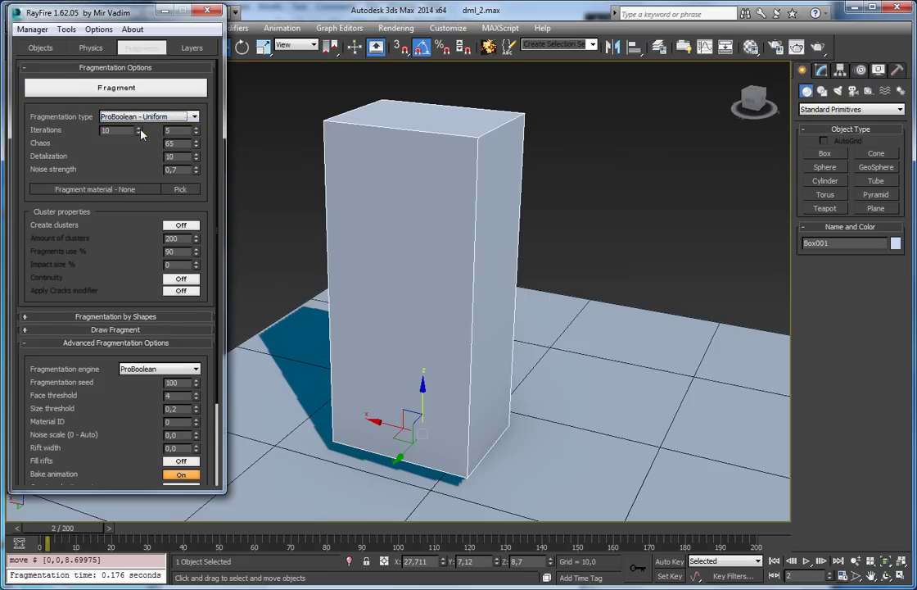
right_click(197, 170)
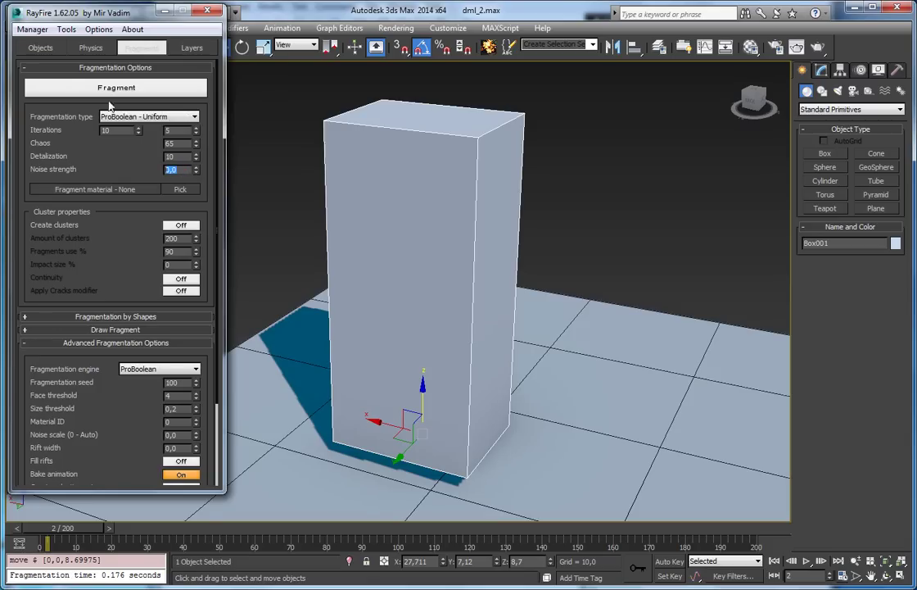
left_click(113, 87)
Step: Move an upper fragment about 30 units along the X axis out of the box and display its vertices
left_click(411, 173)
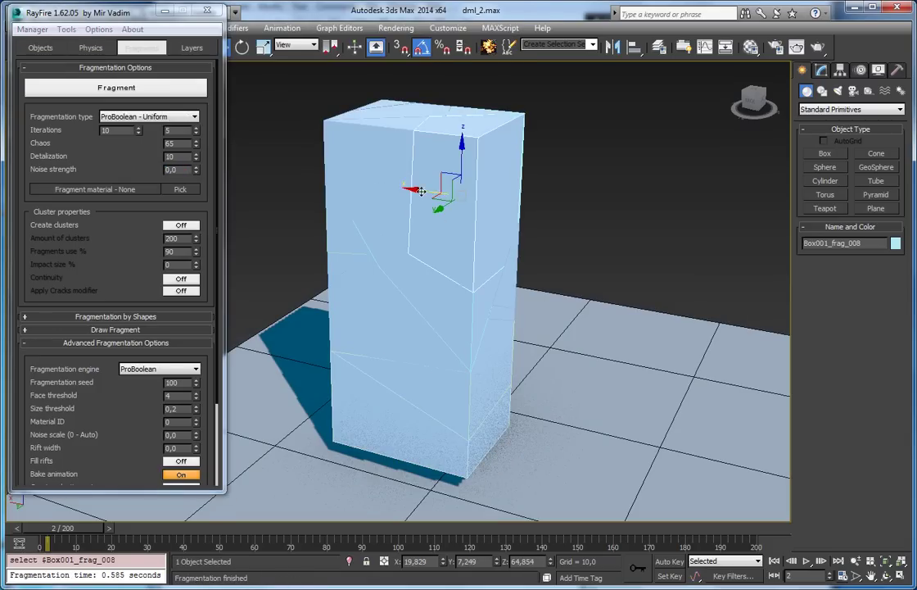
left_click_drag(421, 191, 571, 240)
key("1")
middle_click_drag(558, 253, 781, 284, "alt")
middle_click_drag(470, 193, 578, 257)
scroll(499, 236, "up", 4)
Step: Select a single vertex on the moved upper fragment and examine the geometry around it up close
left_click(602, 186)
key("z")
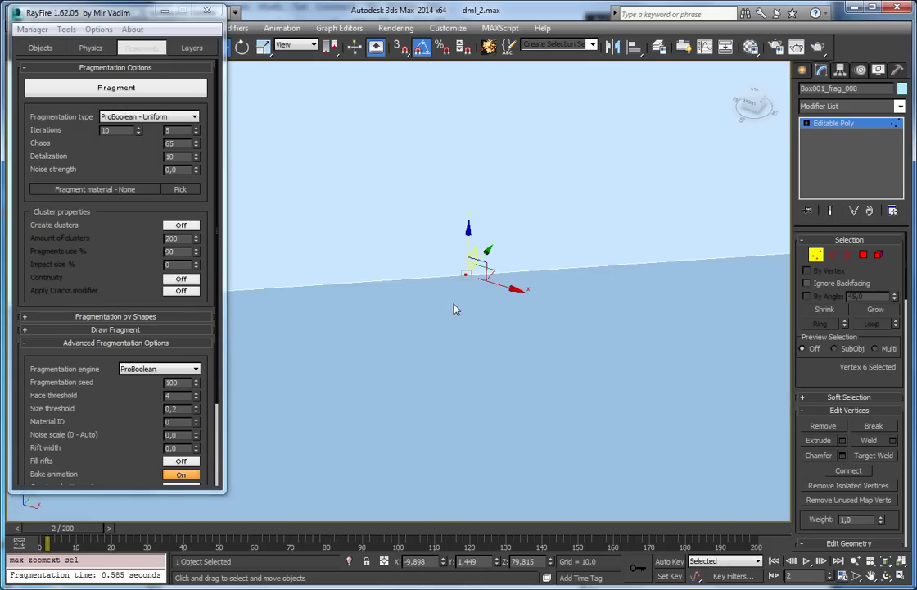
scroll(516, 315, "down", 3)
middle_click_drag(525, 322, 615, 250, "alt")
scroll(471, 278, "down", 2)
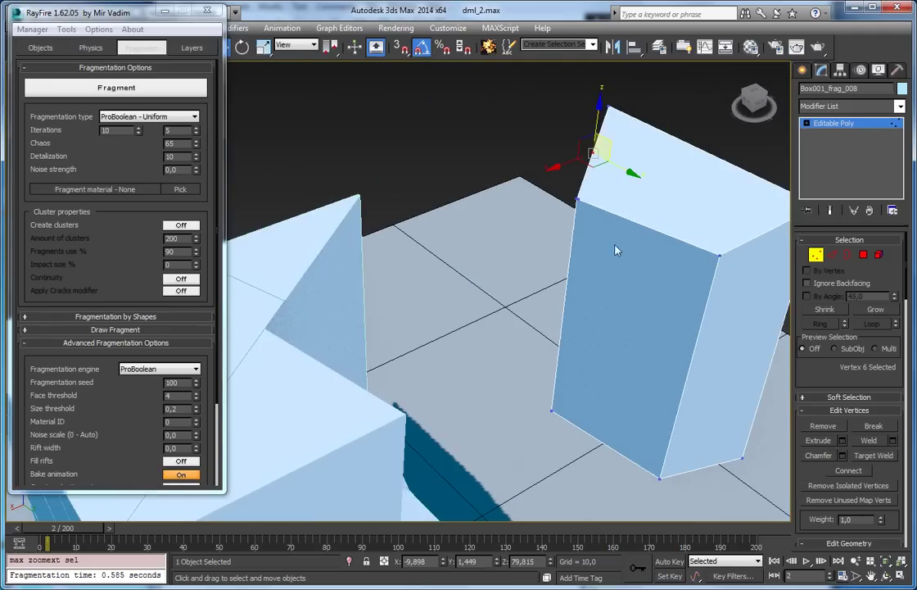
middle_click_drag(405, 319, 511, 229)
left_click(852, 124)
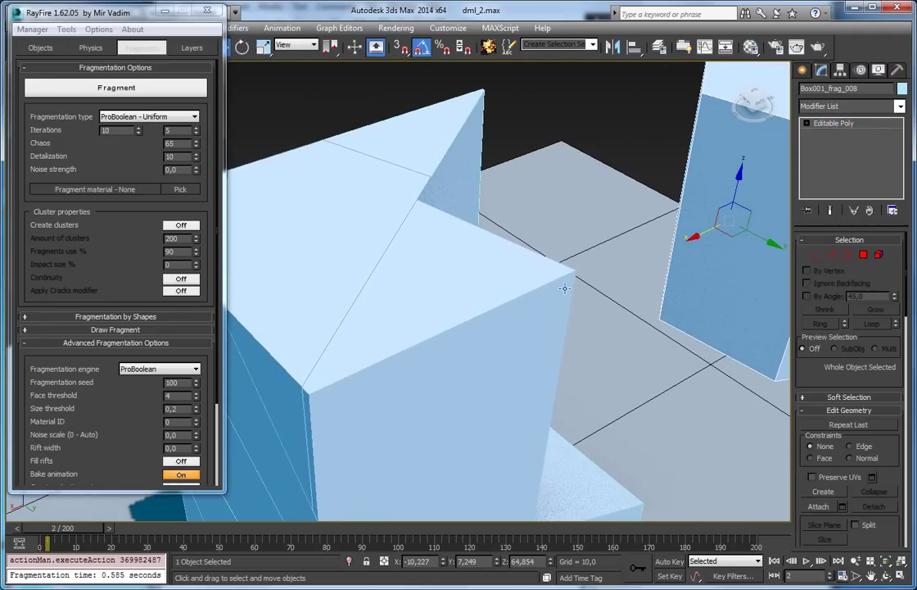
Step: Examine the vertices of the neighbouring fragment around the gap left by the moved piece
left_click(555, 292)
middle_click_drag(554, 346, 458, 194, "alt")
key("1")
key("1")
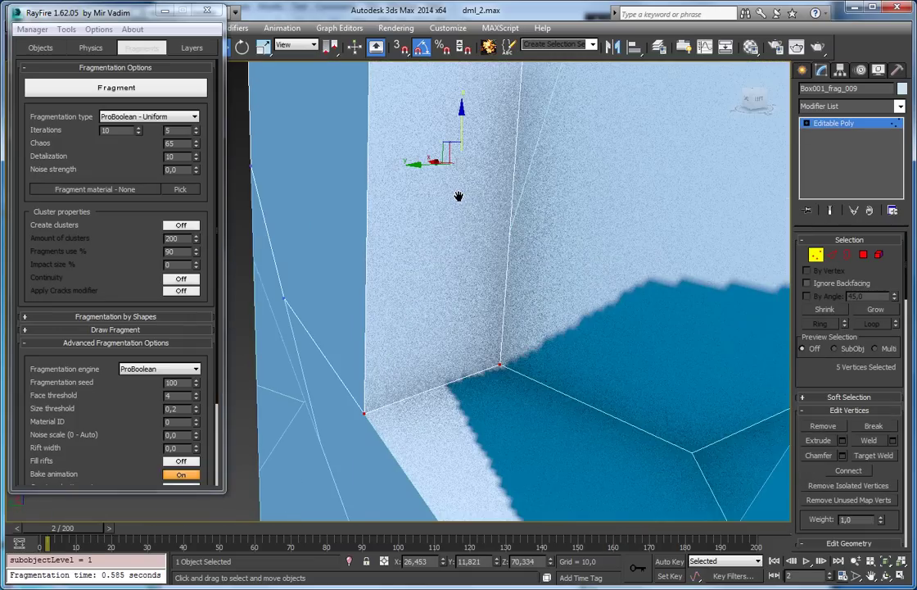
left_click(829, 125)
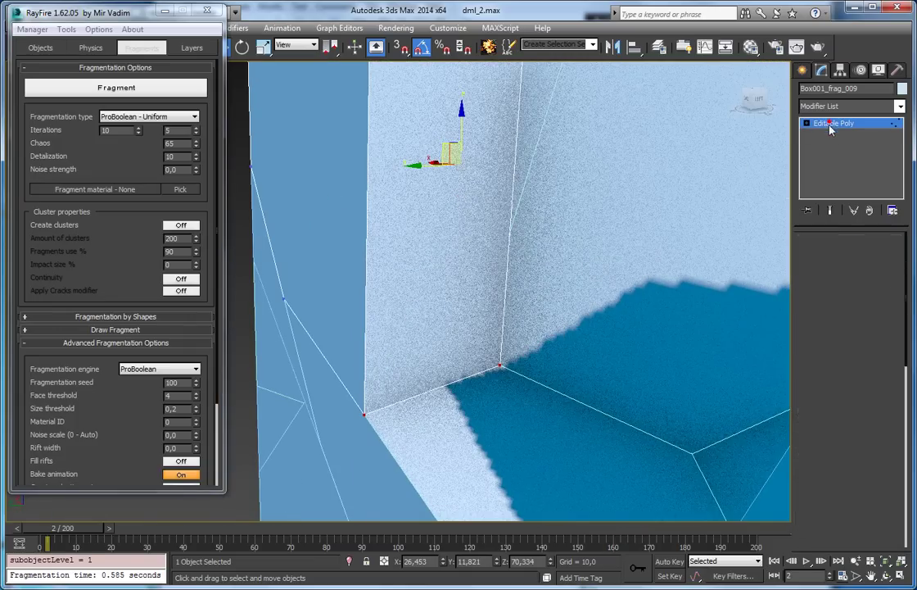
key("z")
Step: Delete the ProBoolean fragments and fragment the box again with 30 iterations
left_click(32, 29)
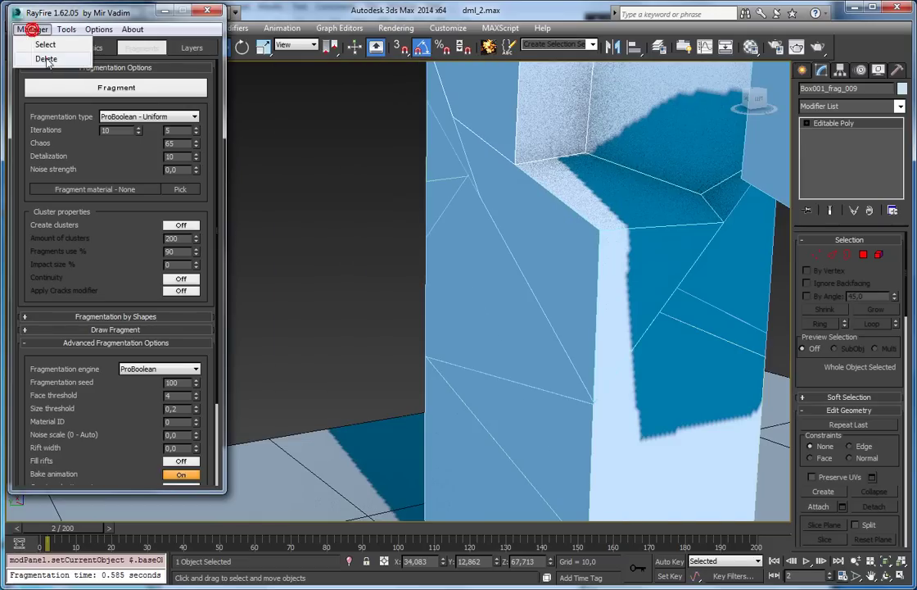
left_click(45, 57)
left_click(117, 87)
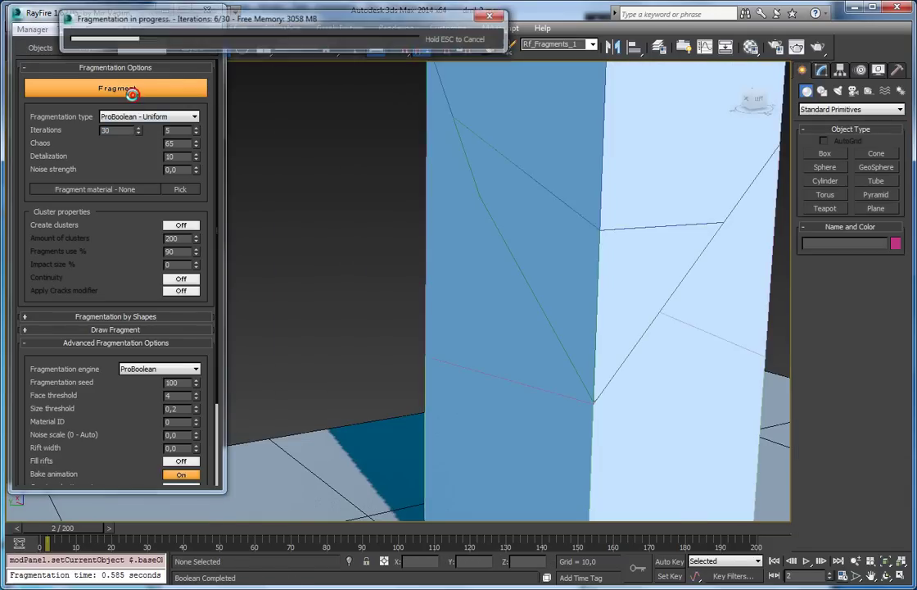
middle_click_drag(706, 177, 655, 399)
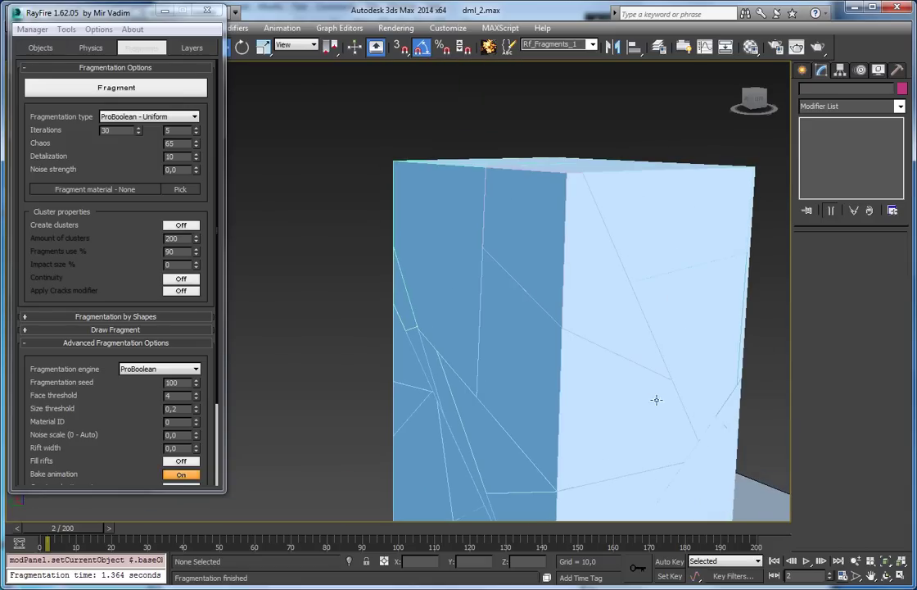
Step: Move the upper corner fragment out of the box and inspect its vertices
left_click(435, 244)
middle_click_drag(450, 253, 488, 252, "alt")
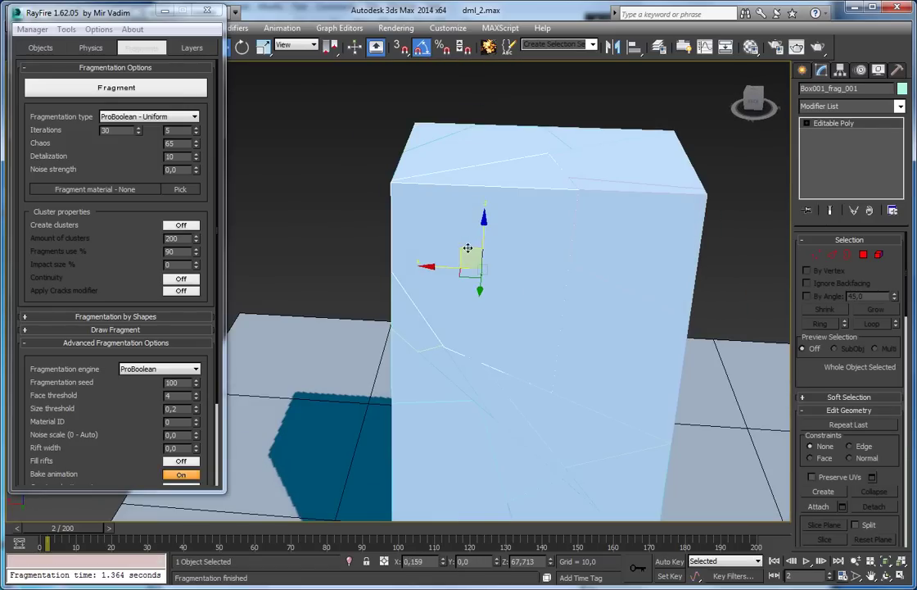
left_click_drag(467, 249, 374, 173)
key("1")
middle_click_drag(382, 213, 547, 297, "alt")
left_click_drag(442, 267, 679, 227)
middle_click_drag(655, 152, 534, 152, "alt")
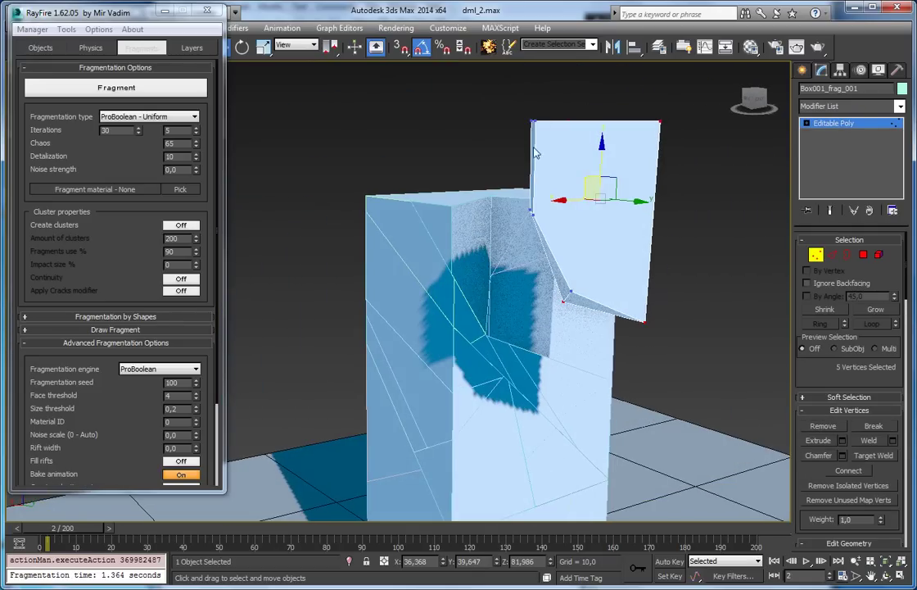
left_click(869, 126)
Step: Move a fragment from the middle of the box's corner edge out beside the box and display its vertices
left_click(424, 246)
left_click(453, 489)
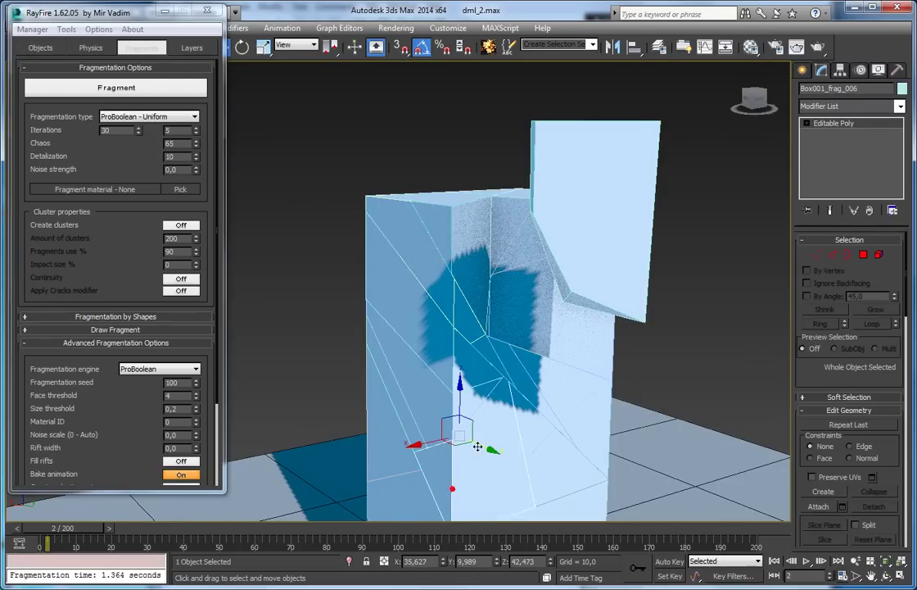
middle_click_drag(477, 446, 433, 271)
left_click_drag(445, 312, 645, 394)
key("1")
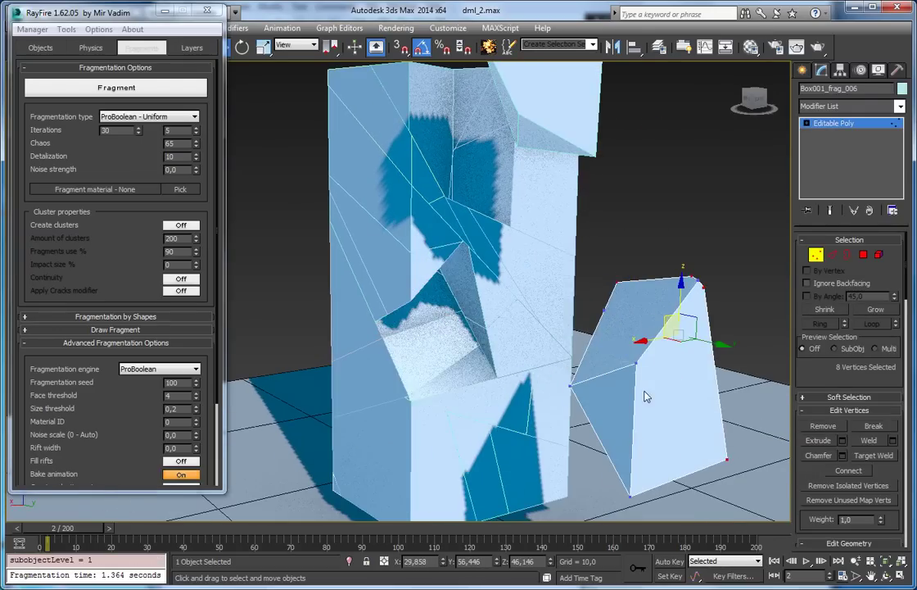
Step: Select a vertex along an edge of the fragment beside the box and examine it up close
scroll(639, 364, "up", 5)
left_click(612, 321)
key("z")
scroll(409, 341, "down", 2)
scroll(406, 333, "down", 3)
middle_click_drag(446, 291, 456, 259, "alt")
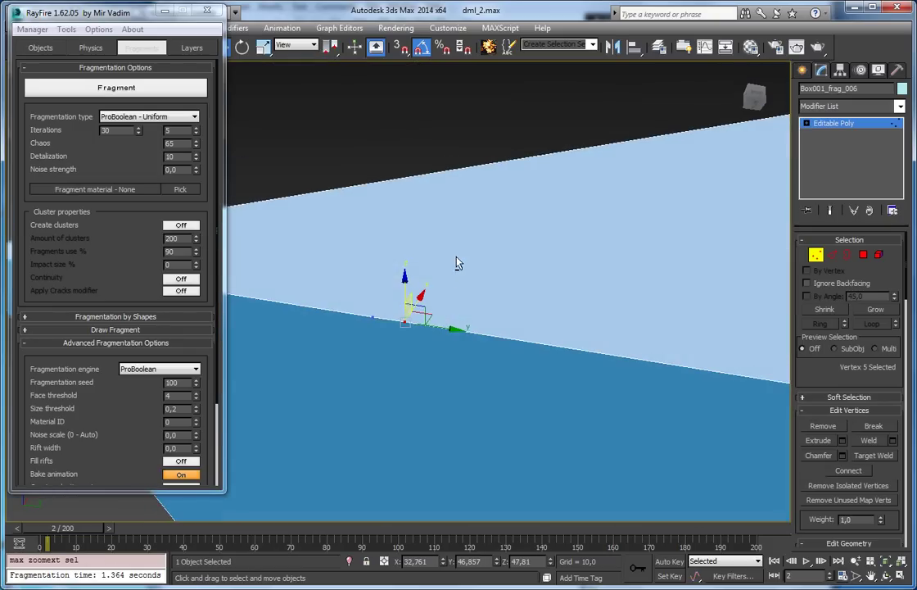
Step: Select several vertices along the edges of the fragment beside the box and examine where they sit
middle_click_drag(426, 316, 381, 294, "alt")
left_click_drag(334, 284, 461, 362)
middle_click_drag(462, 366, 433, 295, "alt")
left_click_drag(391, 333, 398, 338)
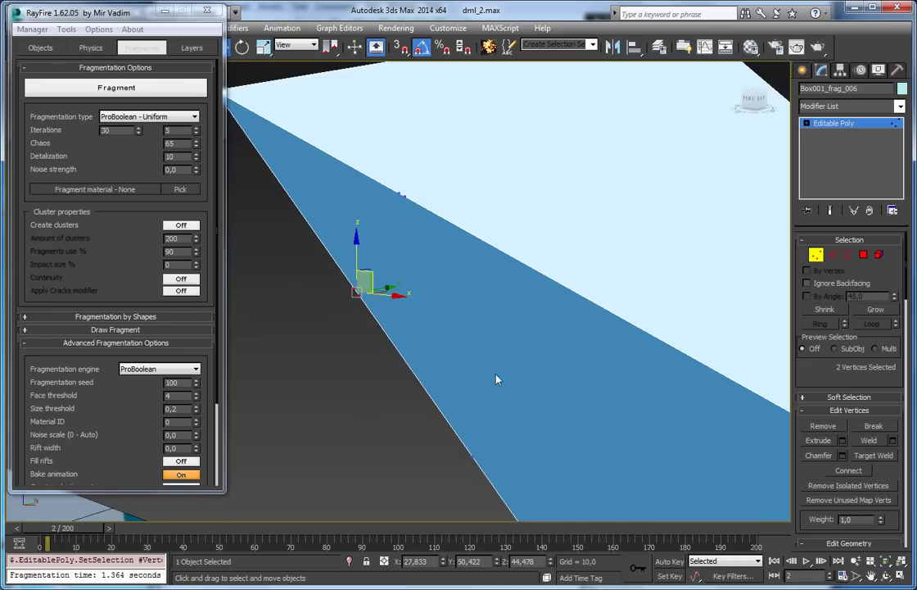
middle_click_drag(459, 378, 416, 274)
left_click_drag(450, 356, 453, 365)
scroll(455, 367, "down", 6)
middle_click_drag(483, 363, 427, 381, "alt")
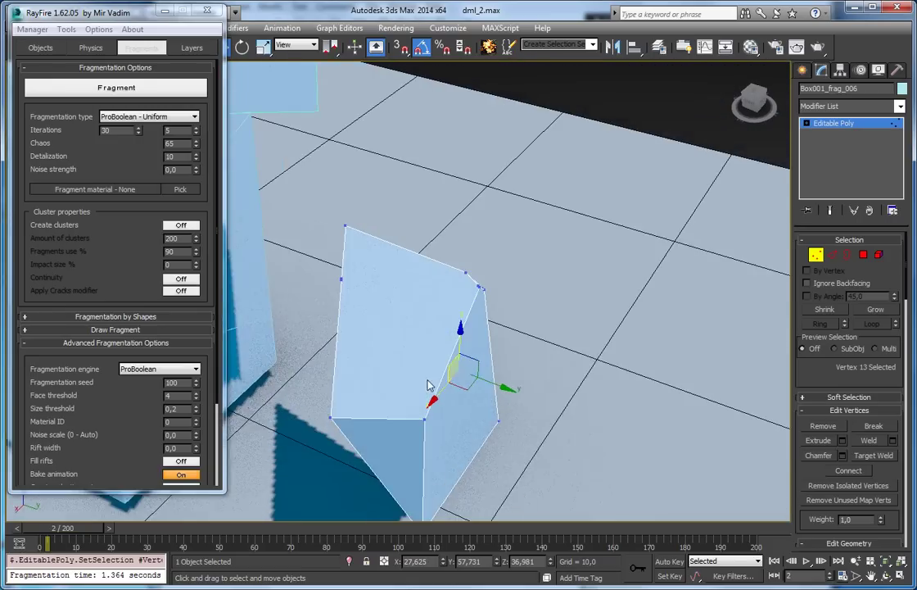
Step: Inspect the vertices at the cut upper corner of the fragment beside the box up close
scroll(483, 355, "up", 7)
middle_click_drag(465, 180, 482, 286)
left_click(495, 212)
middle_click_drag(492, 215, 527, 287, "alt")
left_click(526, 287)
Step: Leave vertex editing and delete the box's ProBoolean fragments
left_click(838, 123)
left_click(32, 29)
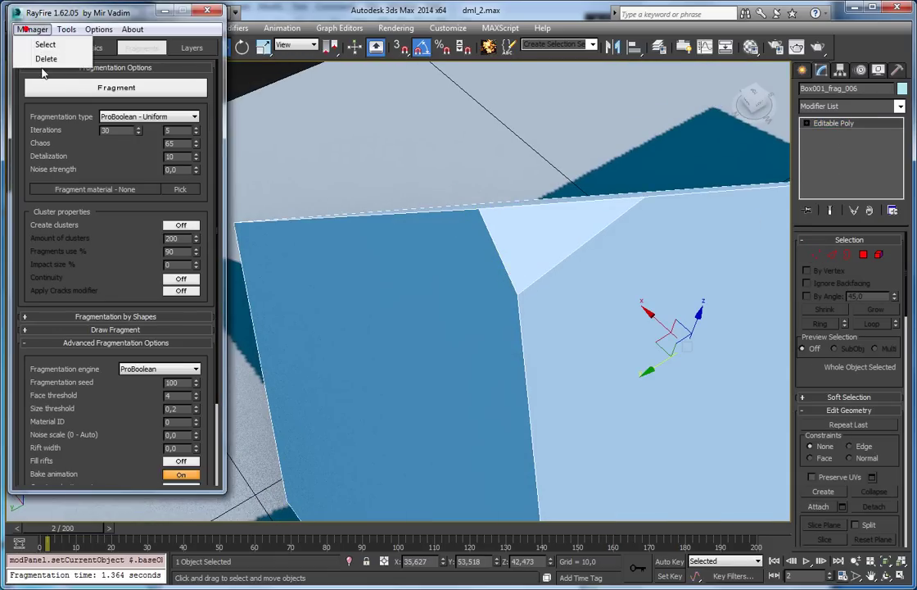
left_click(31, 57)
Step: Turn on Remove middle edge vertices and fragment the box again with ProBoolean - Uniform
left_click_drag(72, 244, 72, 143)
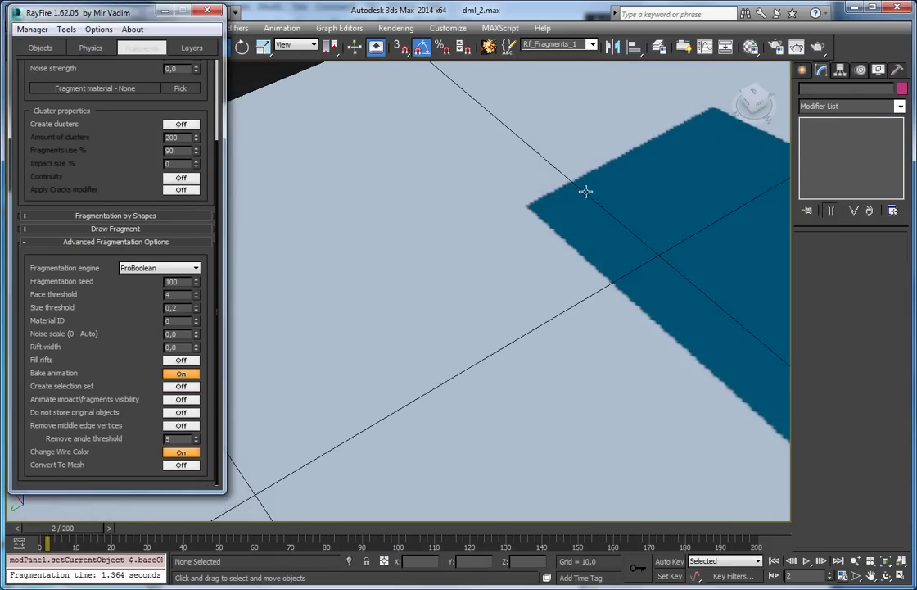
scroll(586, 191, "down", 8)
middle_click_drag(625, 117, 462, 184)
scroll(511, 169, "up", 2)
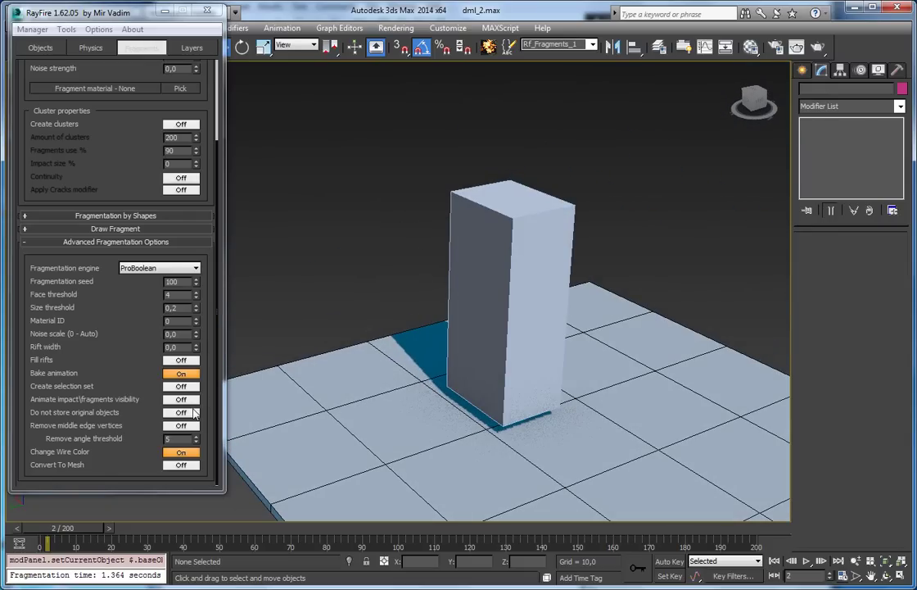
left_click(168, 426)
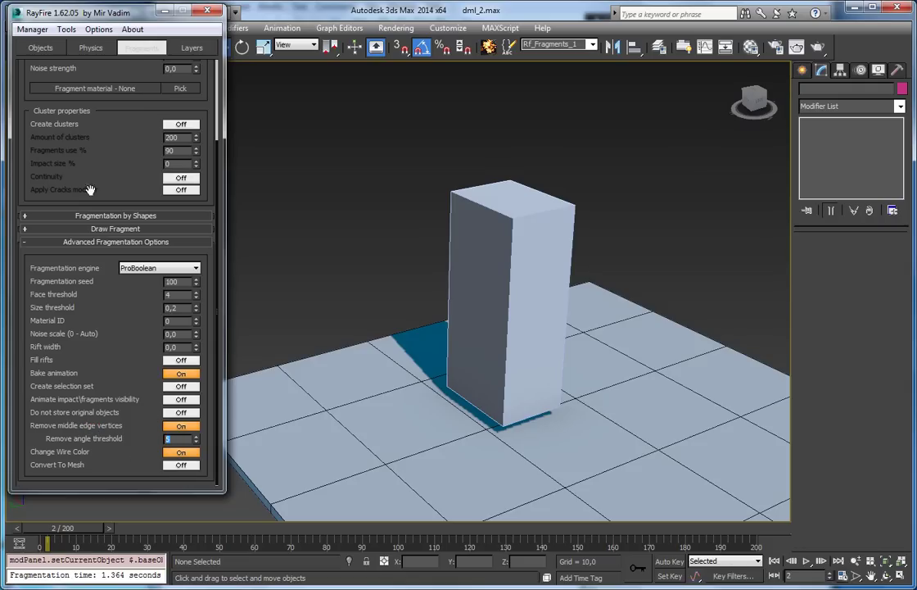
scroll(90, 190, "up", 3)
left_click(123, 91)
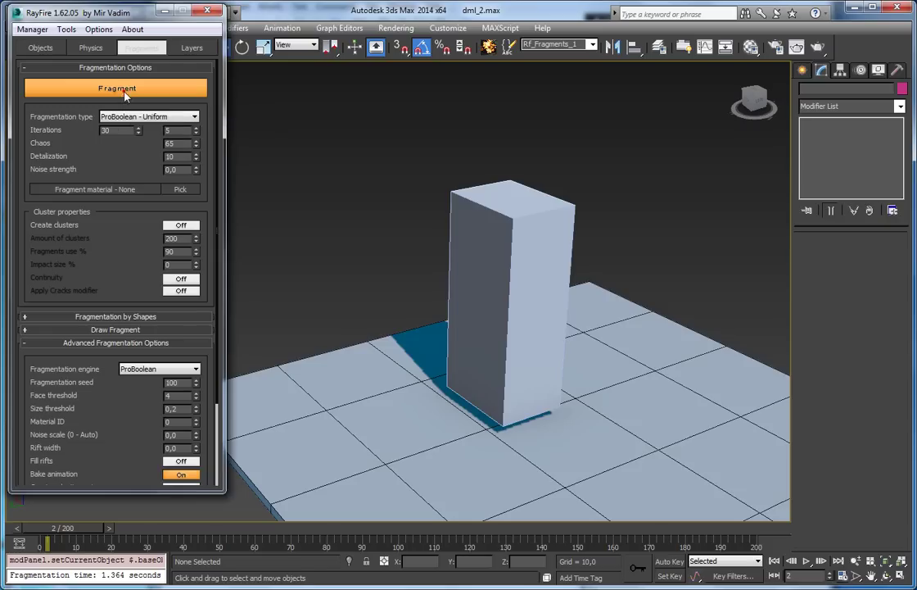
Step: Move a fragment from the upper part of the box's corner edge out beside the box and display its vertices
left_click(497, 270)
left_click_drag(487, 248, 611, 309)
key("1")
Step: Examine the edges of the moved fragment from several angles for remaining middle edge vertices
middle_click_drag(655, 329, 531, 331, "alt")
scroll(531, 331, "up", 4)
middle_click_drag(696, 352, 547, 325)
middle_click_drag(659, 354, 581, 295, "alt")
scroll(582, 295, "up", 3)
middle_click_drag(639, 360, 602, 290)
middle_click_drag(526, 231, 526, 296)
scroll(526, 296, "down", 4)
middle_click_drag(447, 285, 287, 310, "alt")
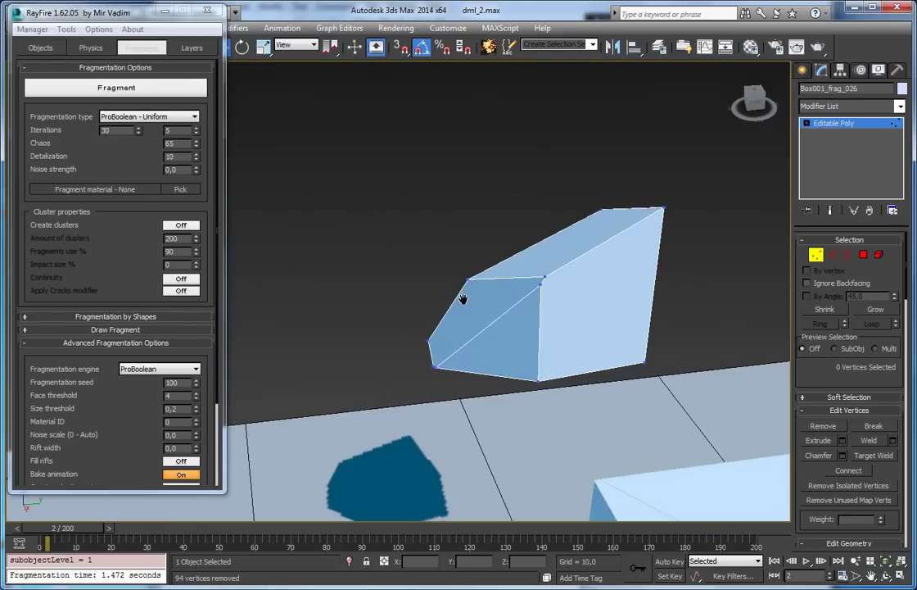
scroll(570, 321, "up", 5)
middle_click_drag(576, 324, 616, 341, "alt")
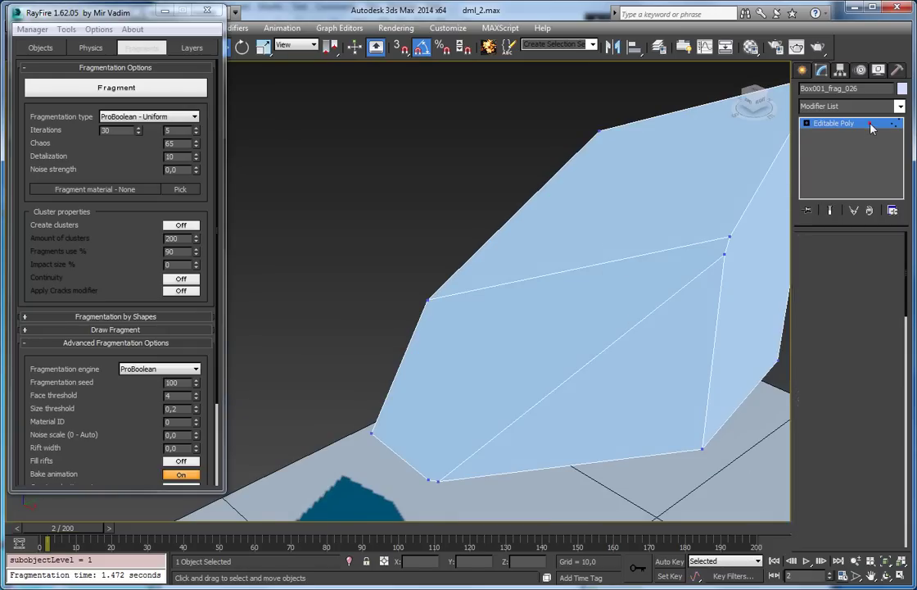
Step: Leave vertex editing on the moved fragment and delete all fragments of the box
left_click(871, 125)
left_click(41, 30)
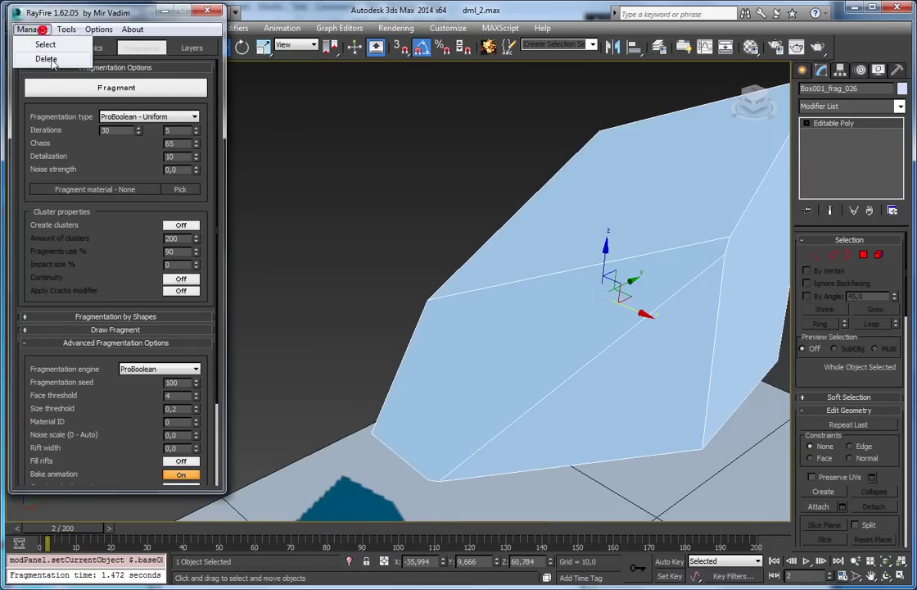
left_click(41, 59)
Step: Select the box and fragment it with the Voronoi - Uniform fragmentation type
scroll(74, 238, "down", 5)
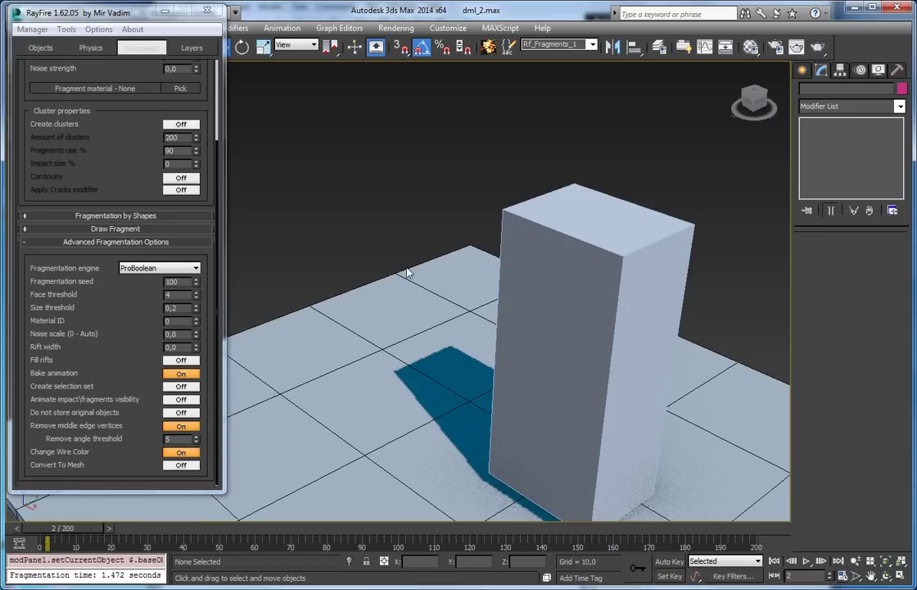
left_click(595, 286)
middle_click_drag(594, 286, 504, 273, "alt")
scroll(82, 314, "up", 3)
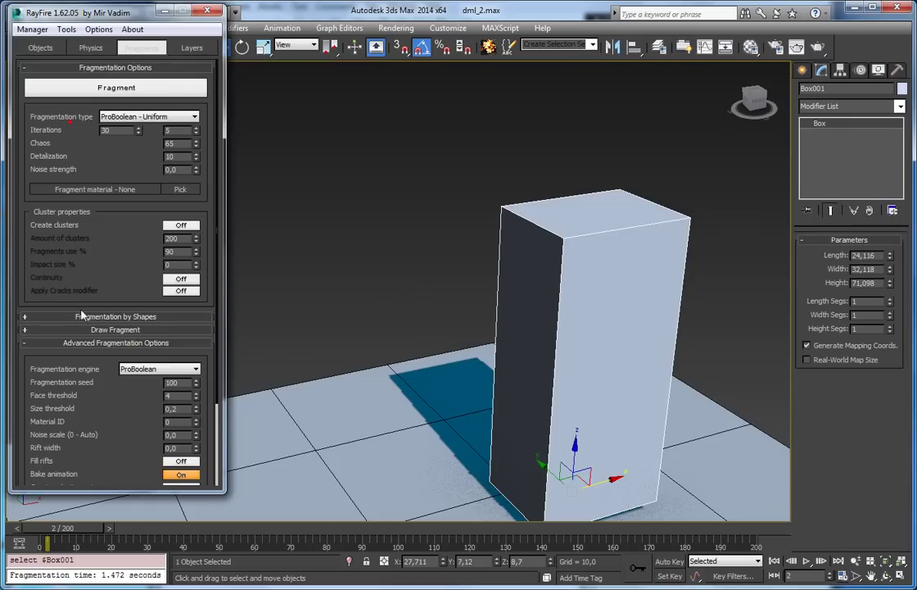
left_click(108, 115)
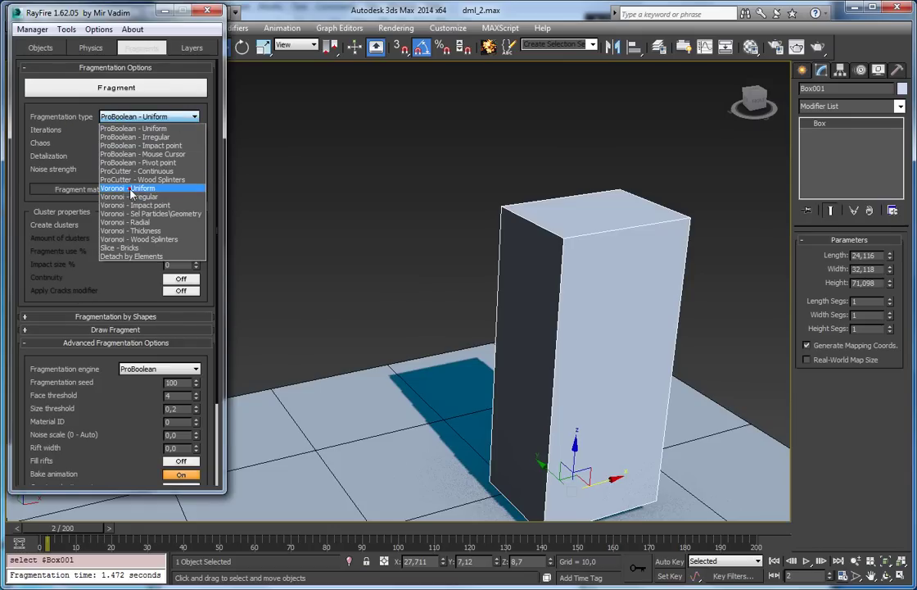
left_click(131, 189)
left_click(93, 89)
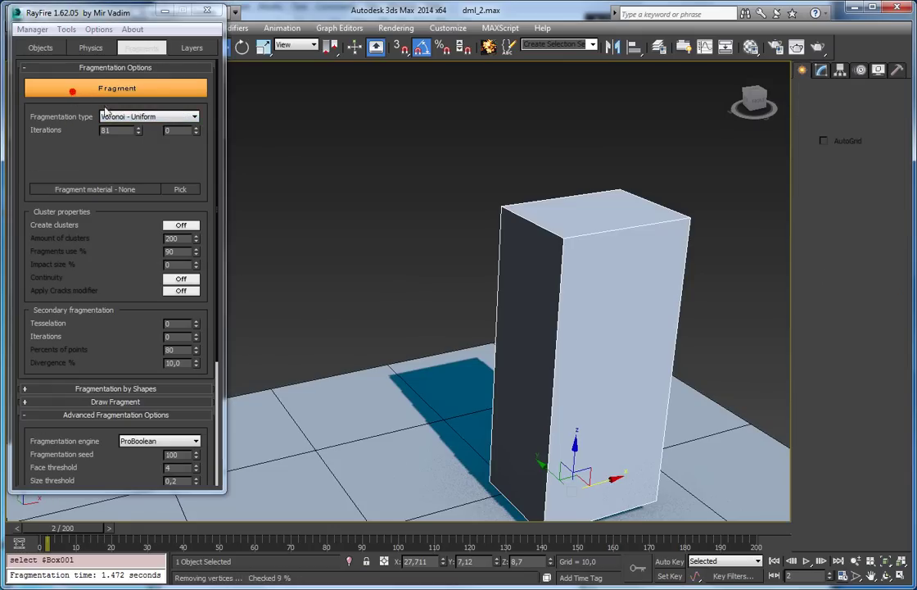
Step: Select a Voronoi fragment near the top of the box and inspect the colors of the surrounding fragments
left_click(579, 291)
key("z")
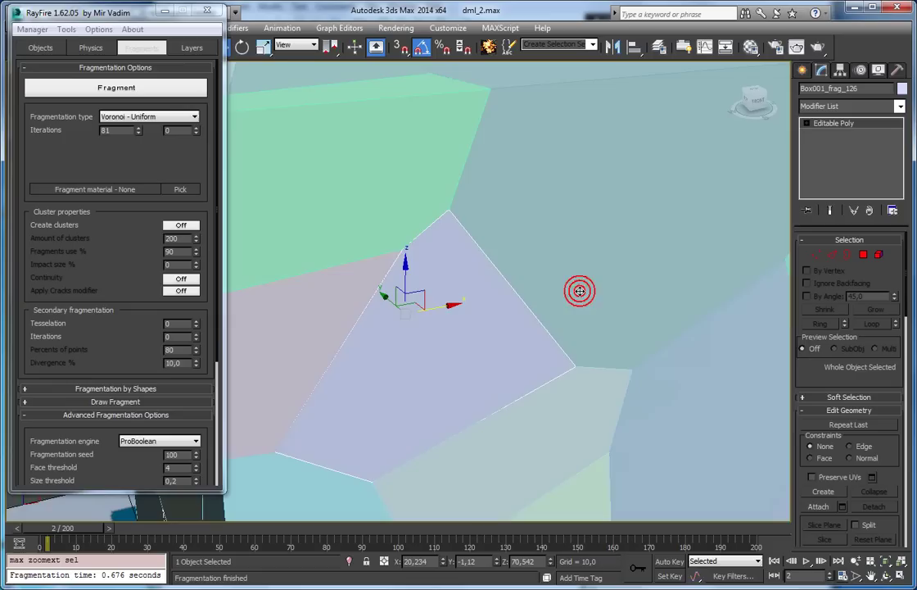
scroll(575, 294, "down", 5)
middle_click_drag(575, 295, 476, 236, "alt")
mouse_move(528, 313)
middle_mouse_down()
mouse_move(496, 277)
mouse_move(602, 293)
mouse_move(528, 294)
middle_mouse_up()
scroll(495, 277, "up", 2)
Step: Delete the Voronoi fragments and fragment the box again with Change Wire Color turned off
left_click(33, 29)
left_click(34, 59)
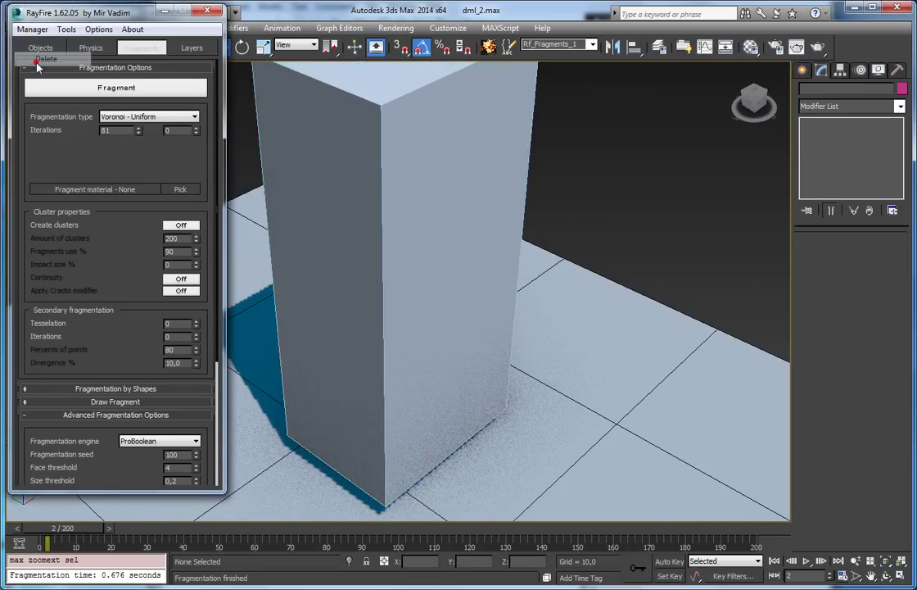
left_click_drag(90, 291, 90, 118)
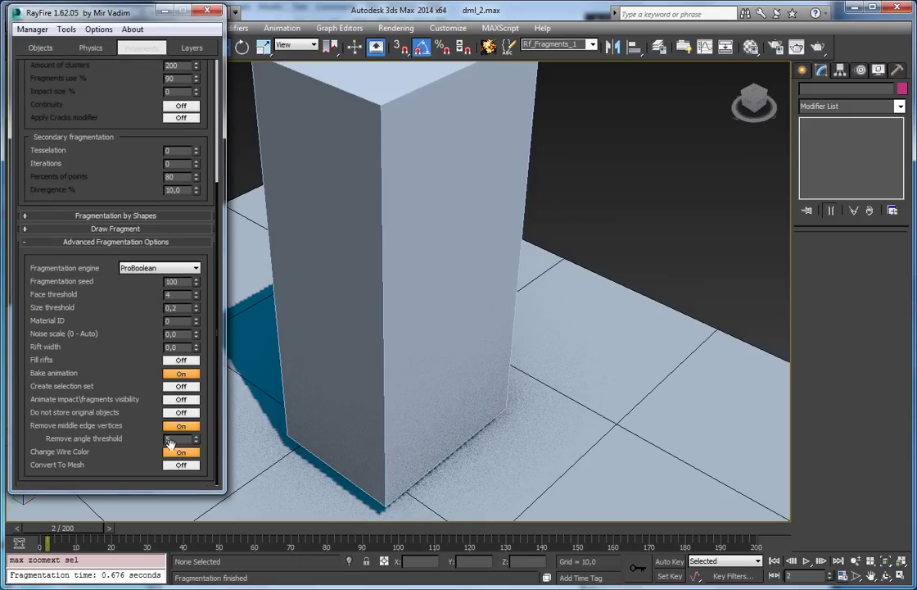
scroll(82, 162, "up", 5)
left_click(80, 89)
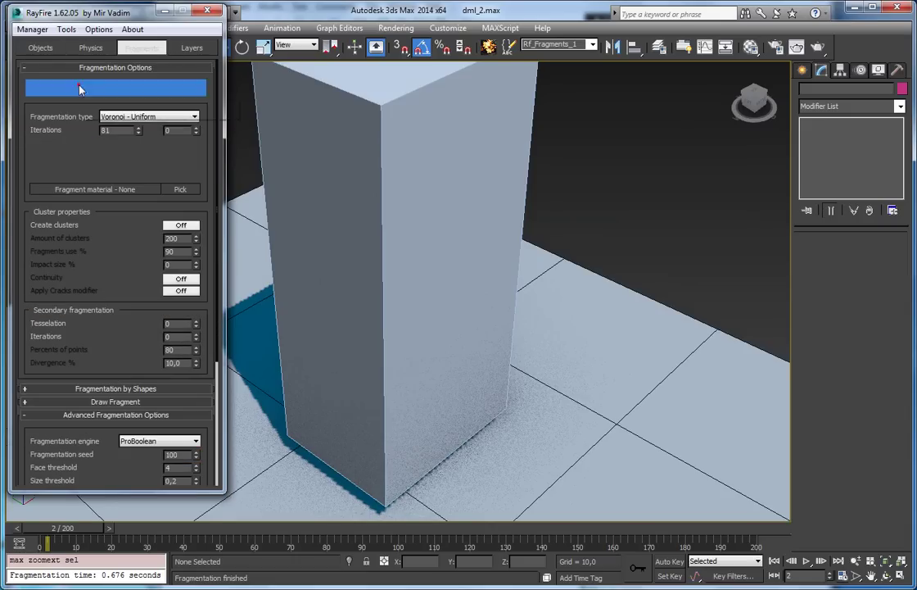
Step: Select fragments along the box's front corner edge and inspect the fragment colors from different angles
left_click(389, 177)
left_click(396, 233)
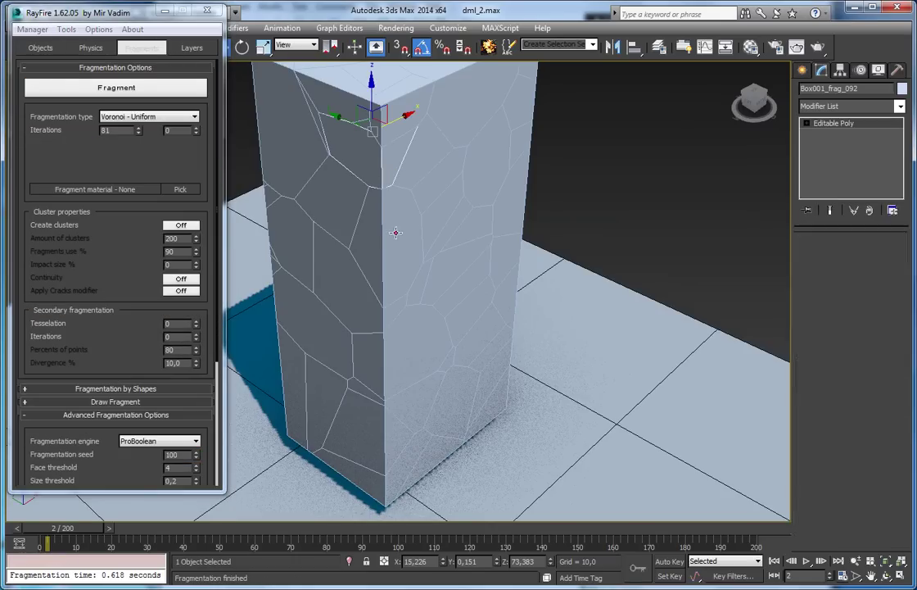
middle_click_drag(480, 197, 393, 146, "alt")
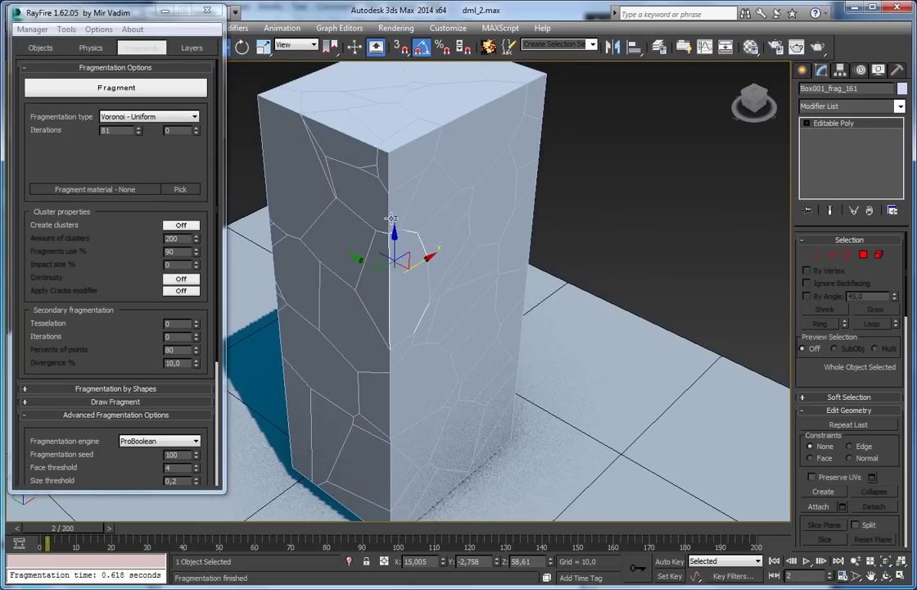
scroll(388, 288, "down", 3)
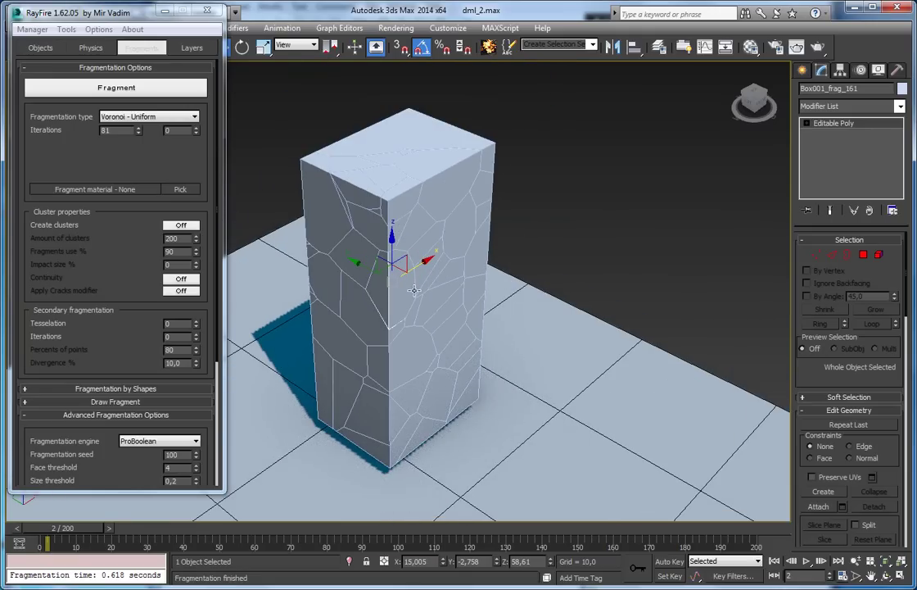
middle_click_drag(372, 258, 405, 263, "alt")
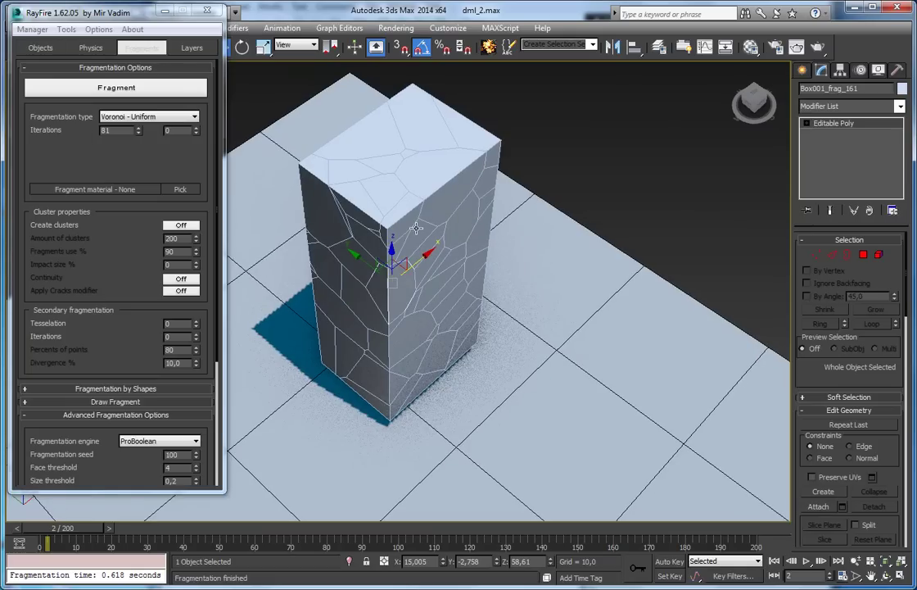
Step: Turn Change Wire Color on and back off in the advanced fragmentation options
scroll(98, 328, "down", 5)
left_click(180, 453)
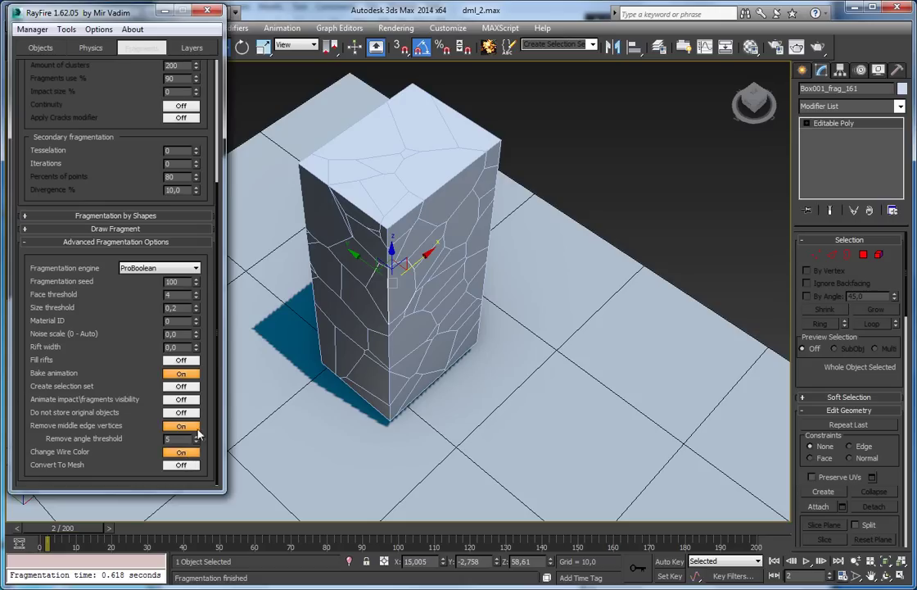
left_click(181, 455)
Step: Pull a fragment out of the box's upper corner to inspect its object type, and delete all fragments
left_click(558, 131)
left_click(448, 170)
left_click_drag(400, 159, 455, 198)
middle_click_drag(481, 216, 483, 180, "alt")
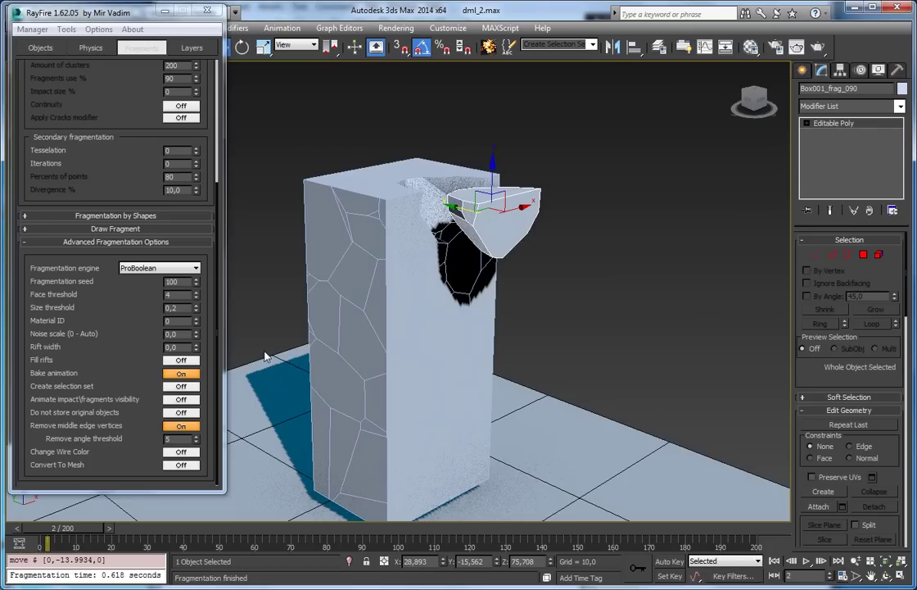
left_click(31, 29)
left_click(37, 56)
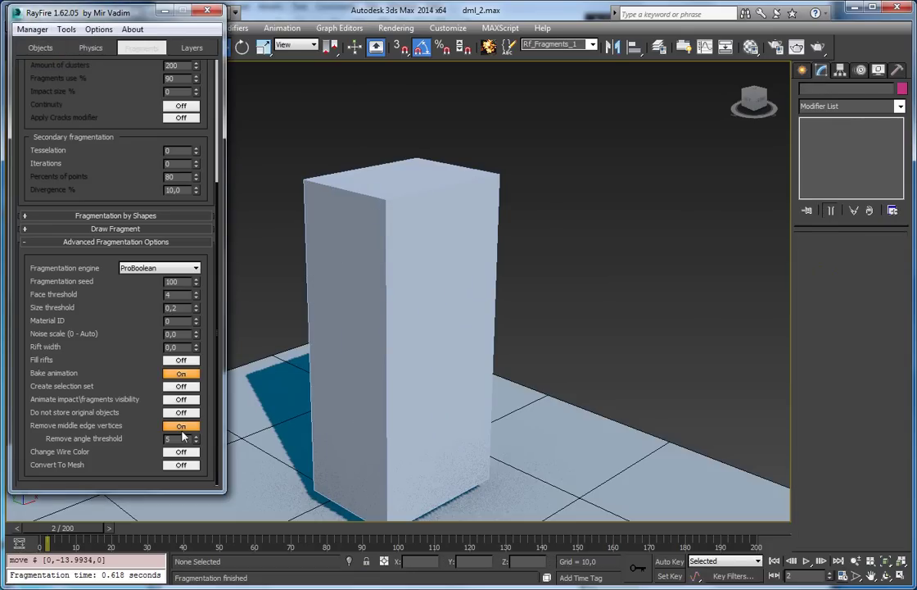
Step: Turn on Convert To Mesh and fragment the box with Voronoi - Uniform
left_click(179, 466)
left_click(403, 275)
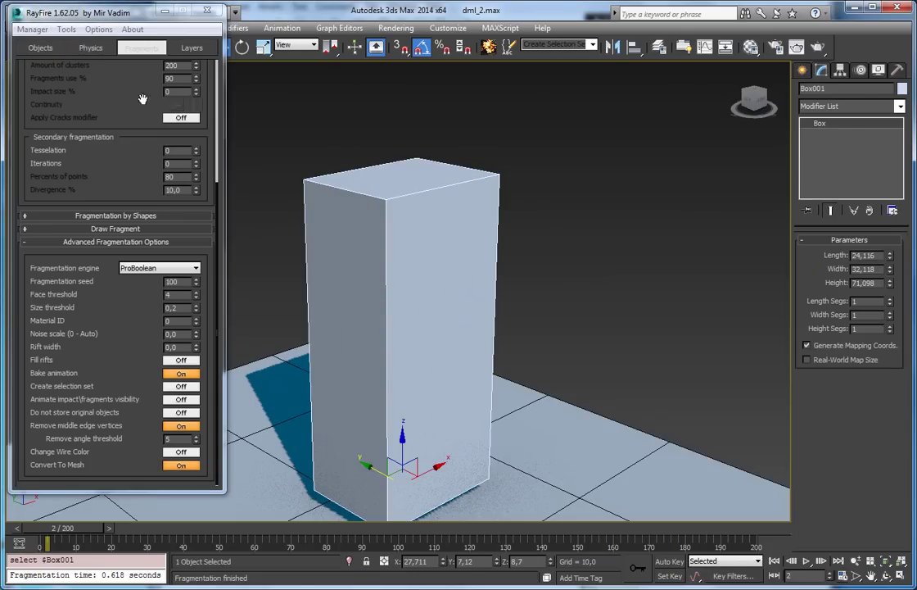
scroll(81, 244, "up", 4)
left_click(107, 90)
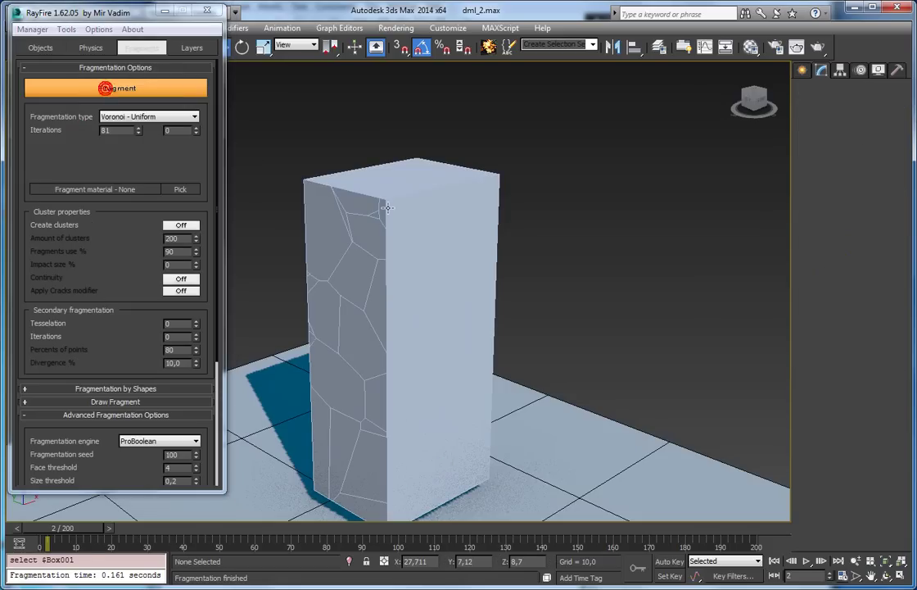
Step: Move an upper fragment near the front corner edge out of the box to check its object type
left_click(373, 209)
left_click_drag(380, 227, 449, 274)
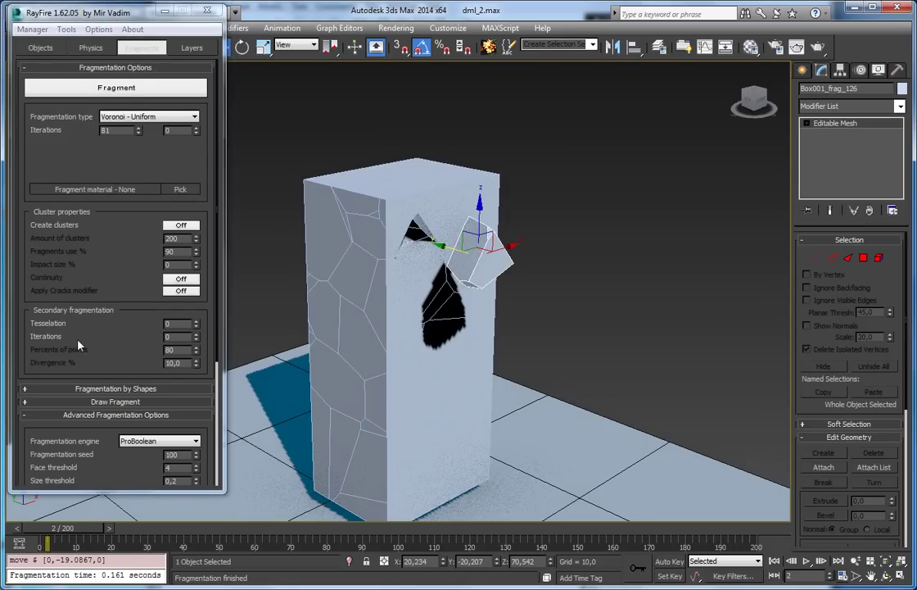
scroll(85, 326, "down", 4)
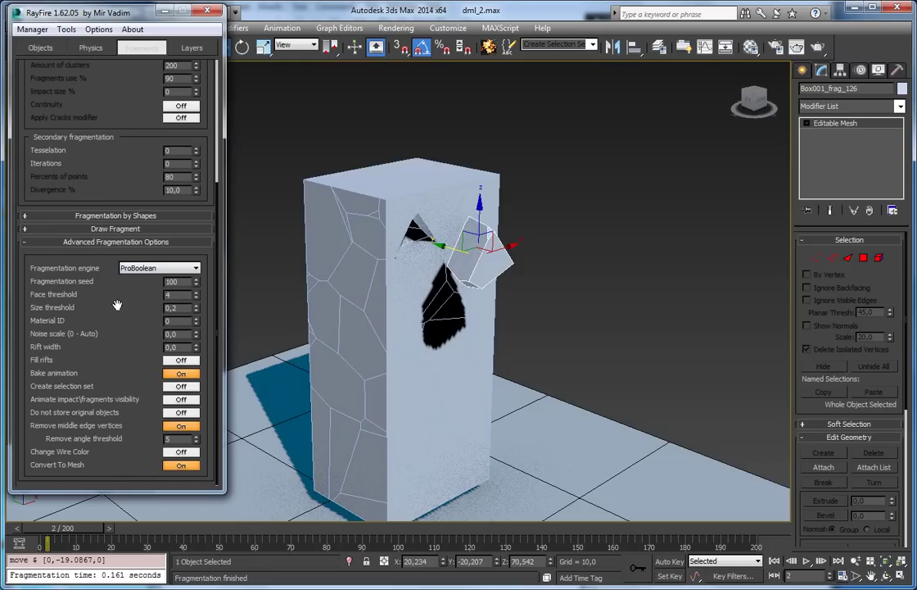
left_click(127, 377)
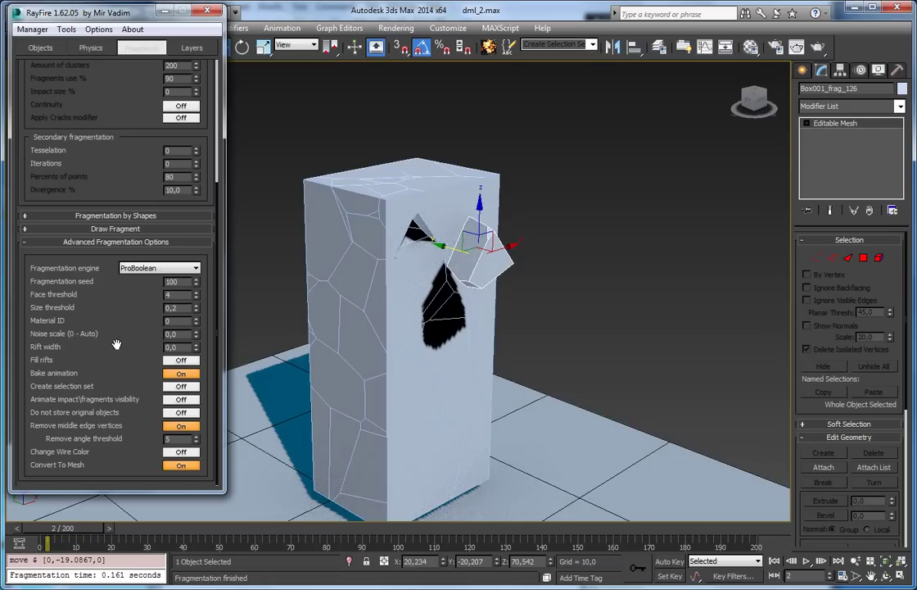